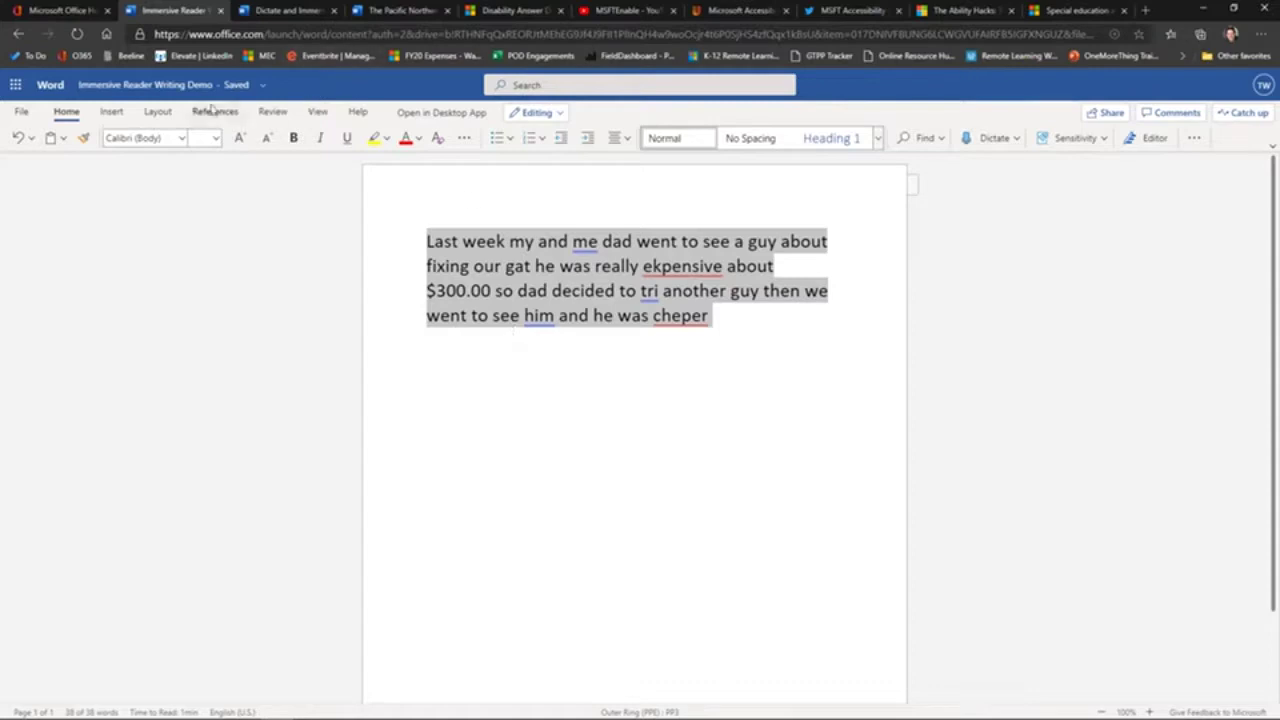
# View the document in Immersive Reader and turn off syllables, part-of-speech labels, and highlighting for nouns, verbs, adjectives and adverbs
pyautogui.click(318, 112)
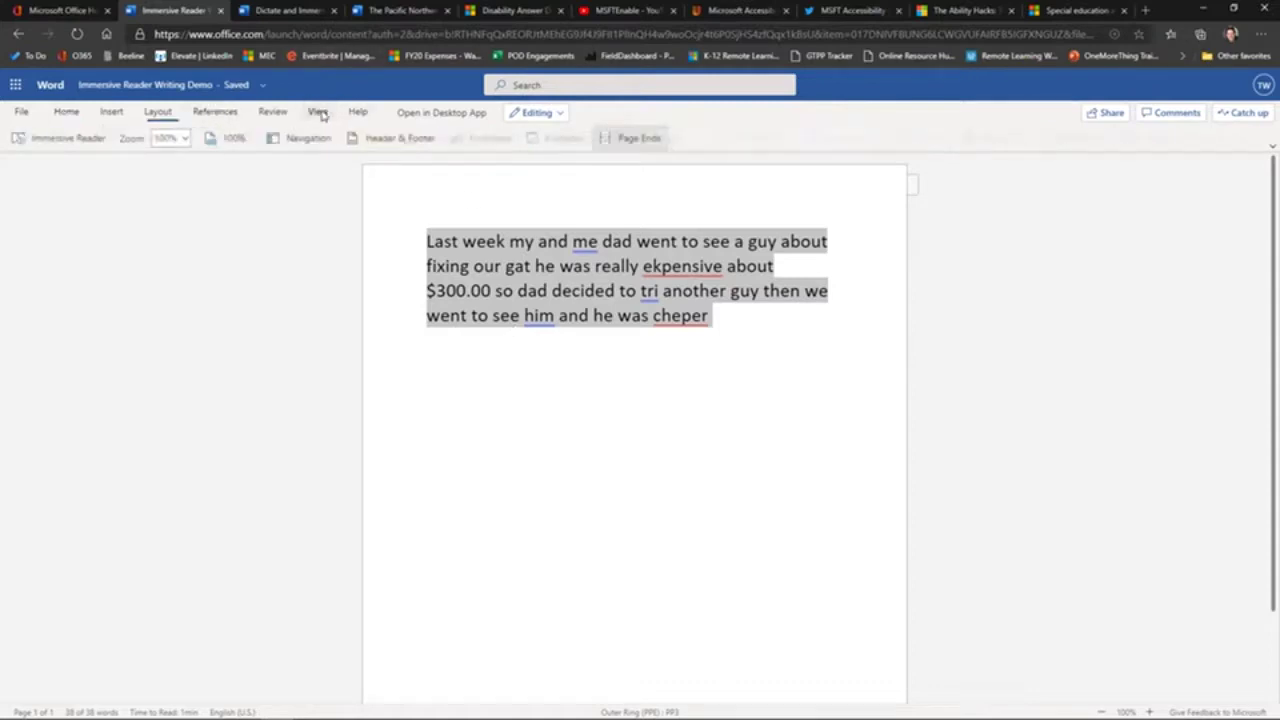
pyautogui.click(72, 138)
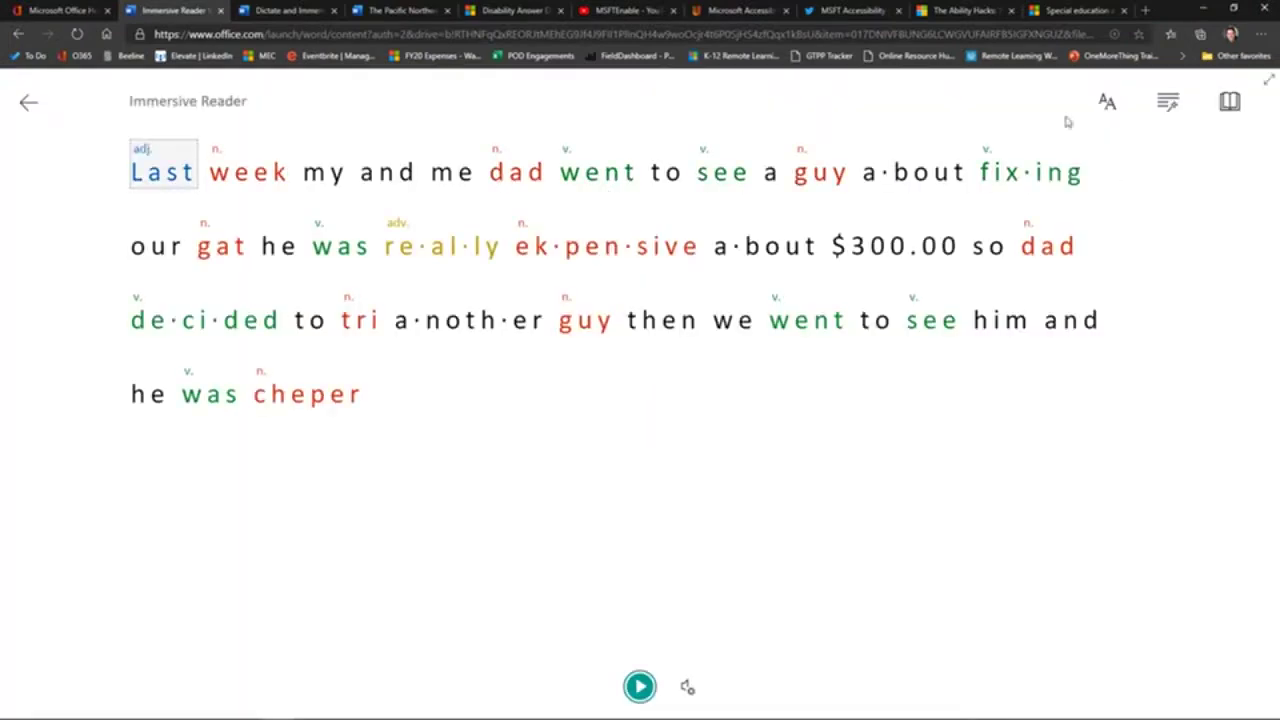
pyautogui.click(1169, 103)
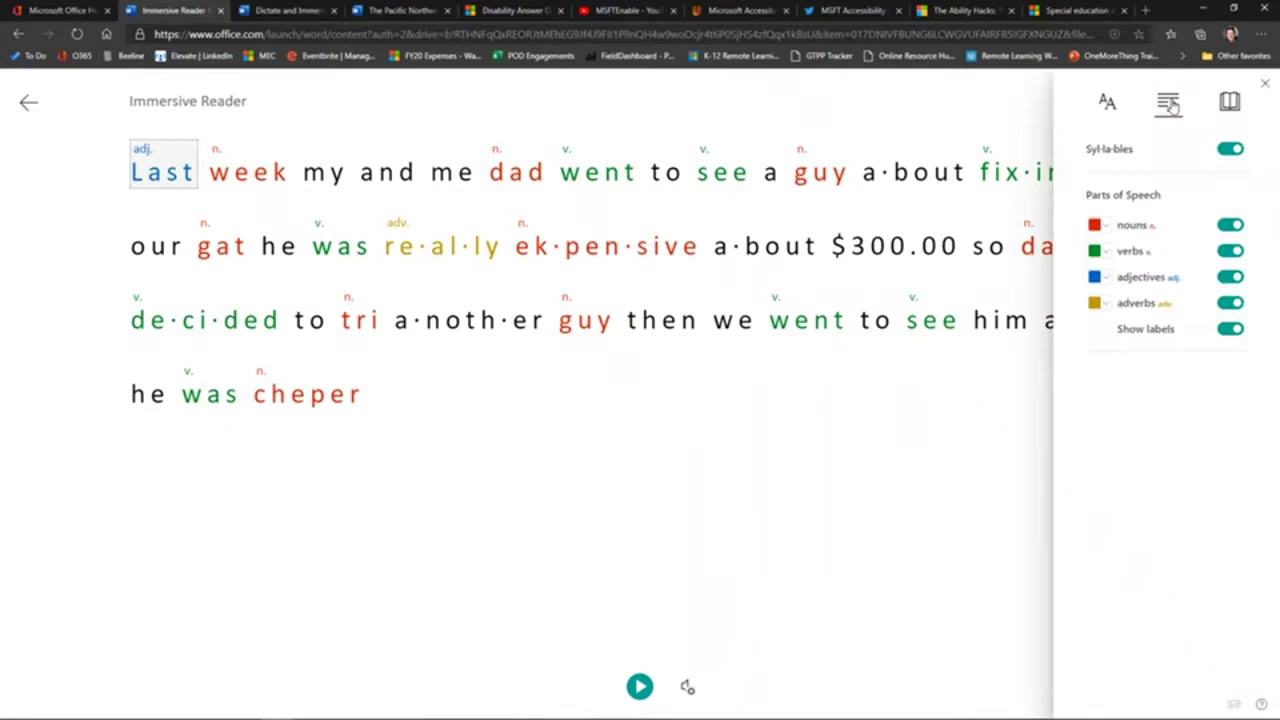
pyautogui.click(1228, 329)
pyautogui.click(1228, 303)
pyautogui.click(1228, 277)
pyautogui.click(1228, 251)
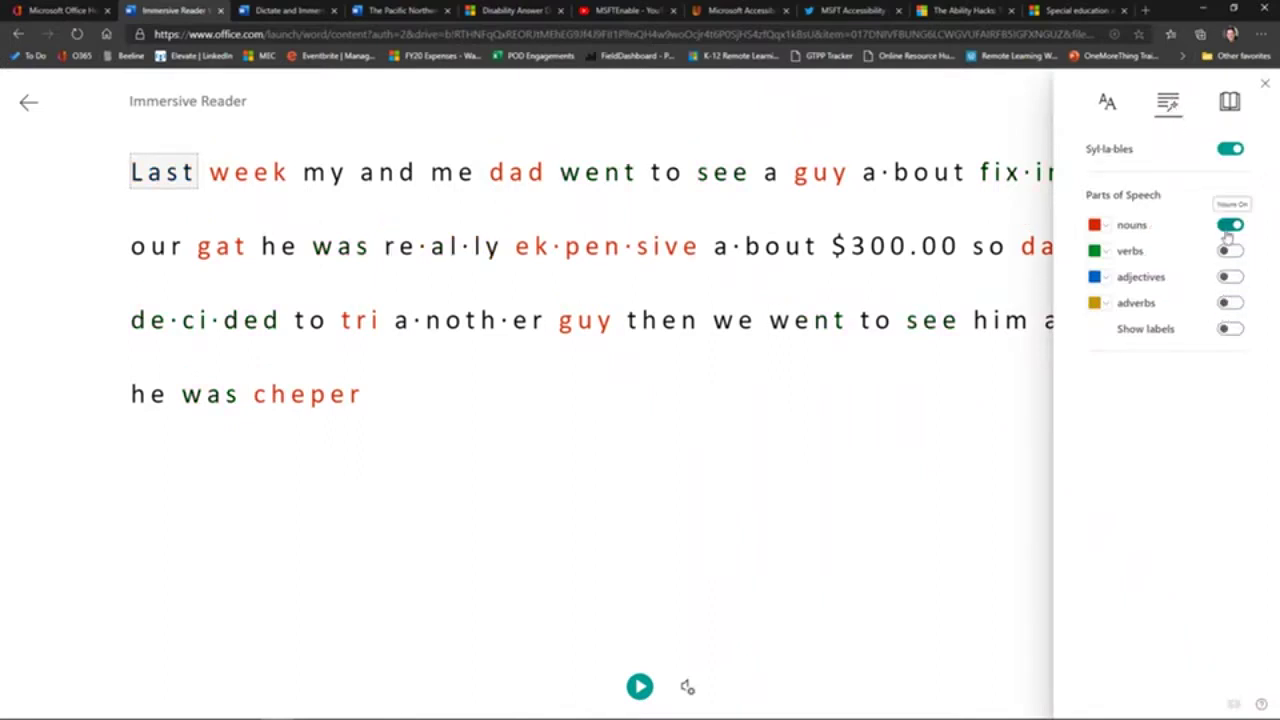
pyautogui.click(1228, 225)
pyautogui.click(1226, 152)
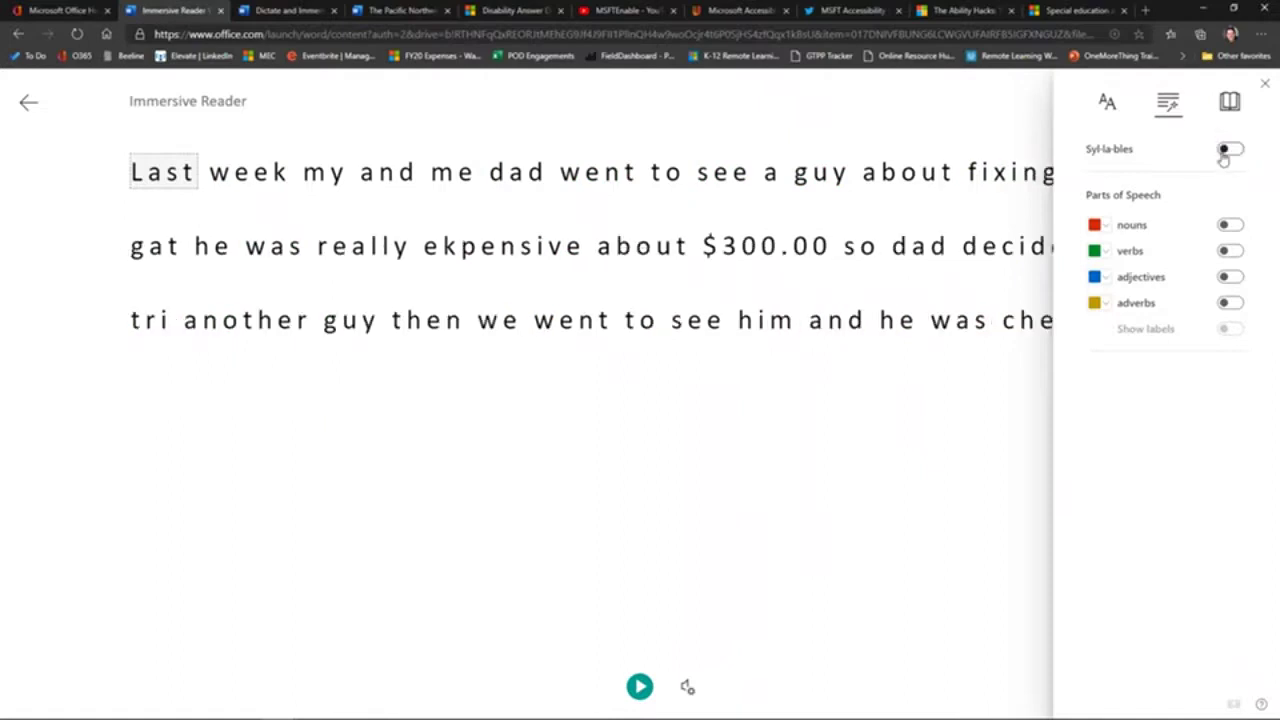
pyautogui.click(855, 114)
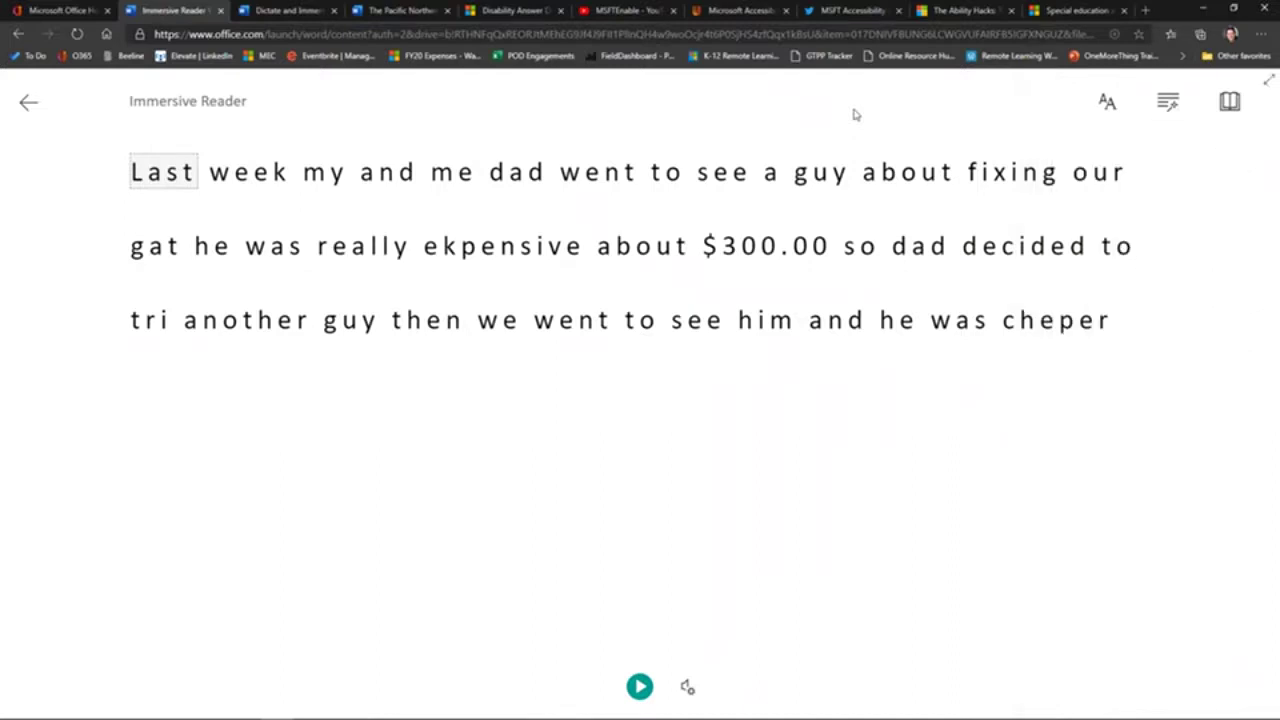
# Read the passage aloud once and set the voice speed to 0.75
pyautogui.click(638, 688)
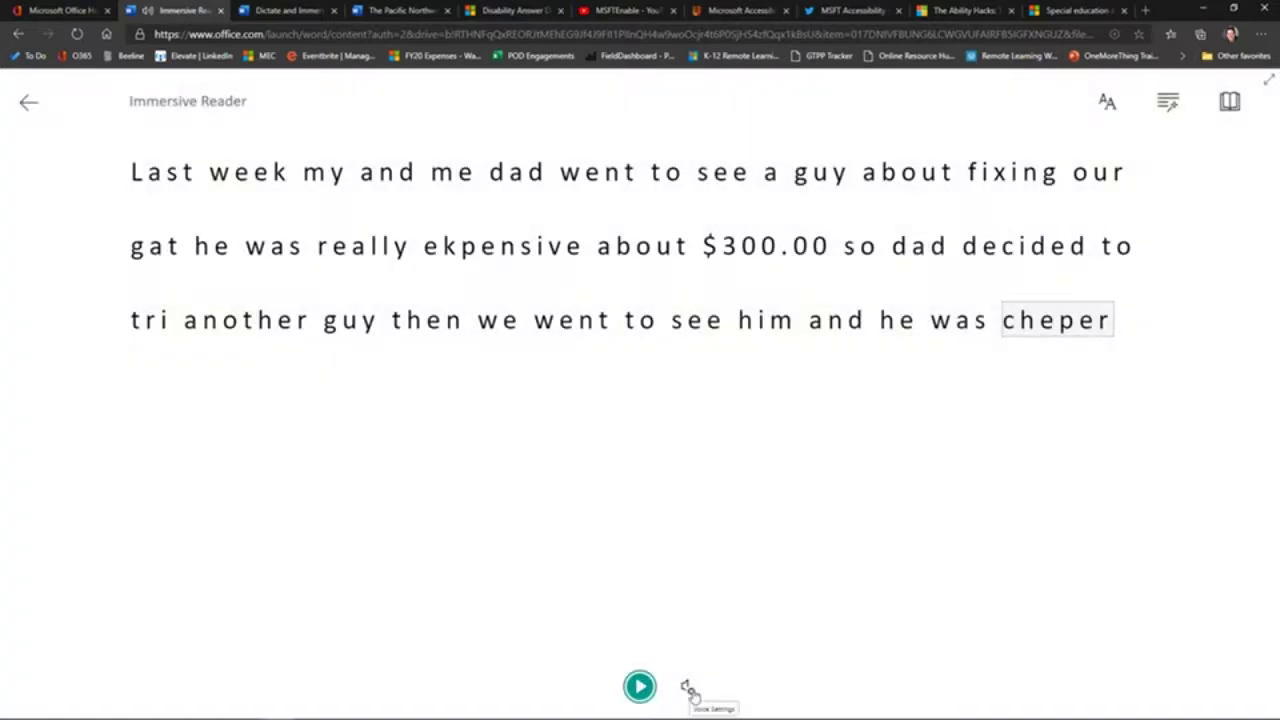
pyautogui.click(688, 688)
pyautogui.click(627, 534)
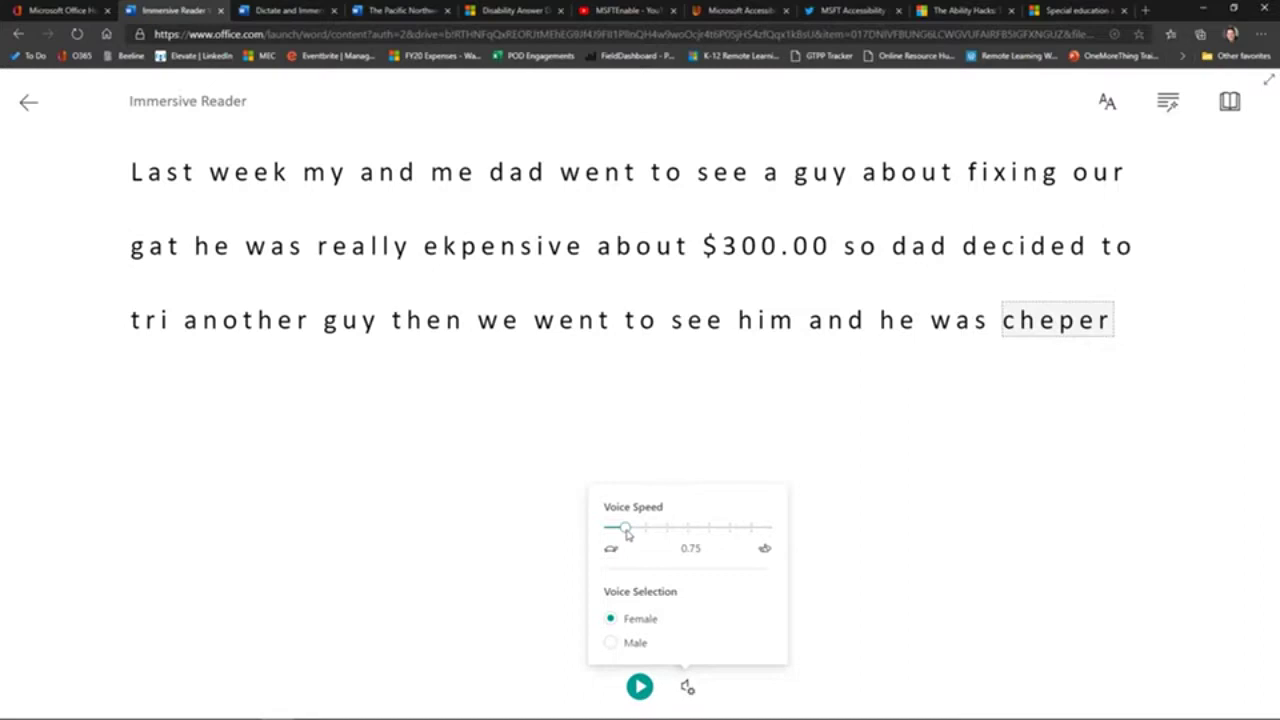
# Play the passage aloud from "Last" in short sections, pausing between them and stopping at "$300.00"
pyautogui.click(148, 176)
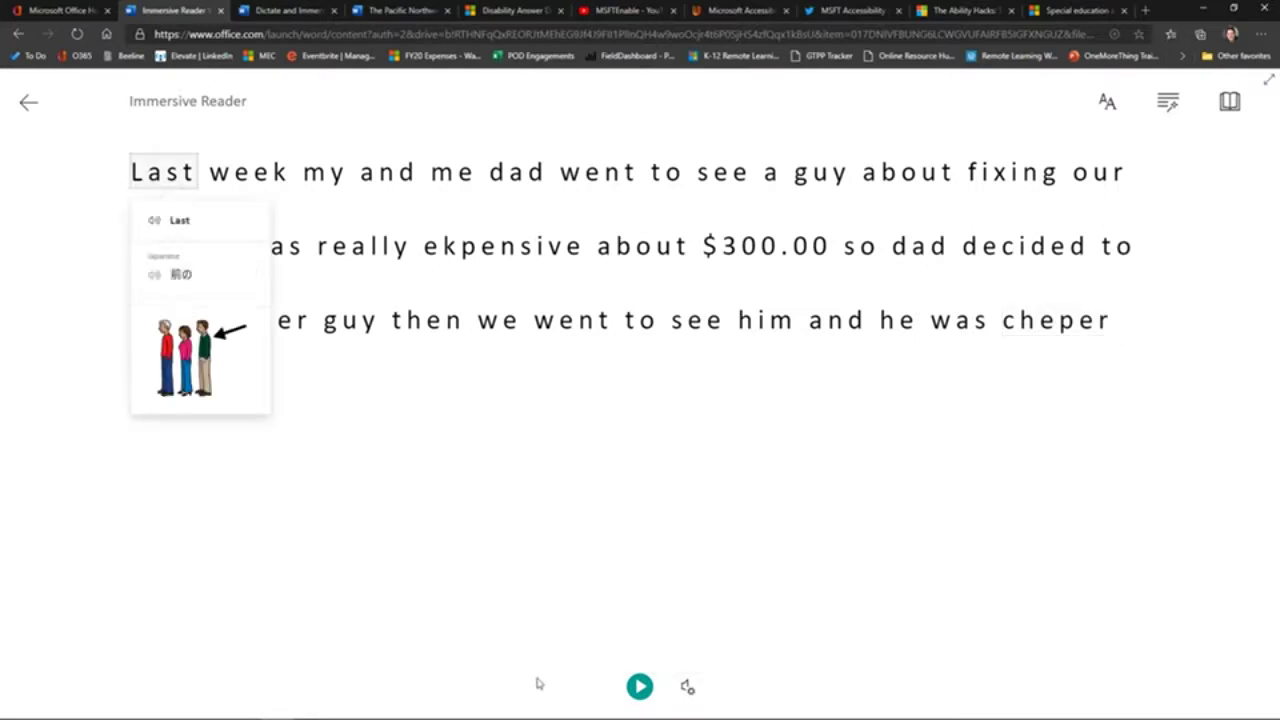
pyautogui.click(640, 686)
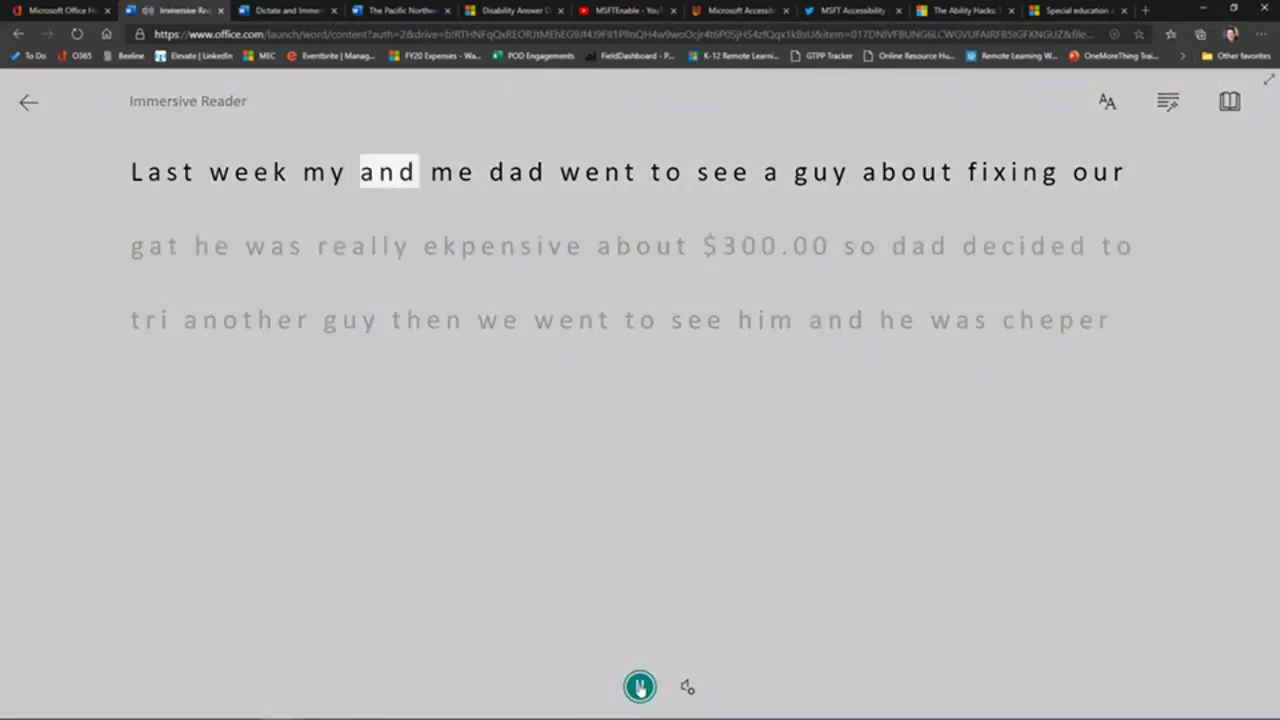
pyautogui.click(640, 686)
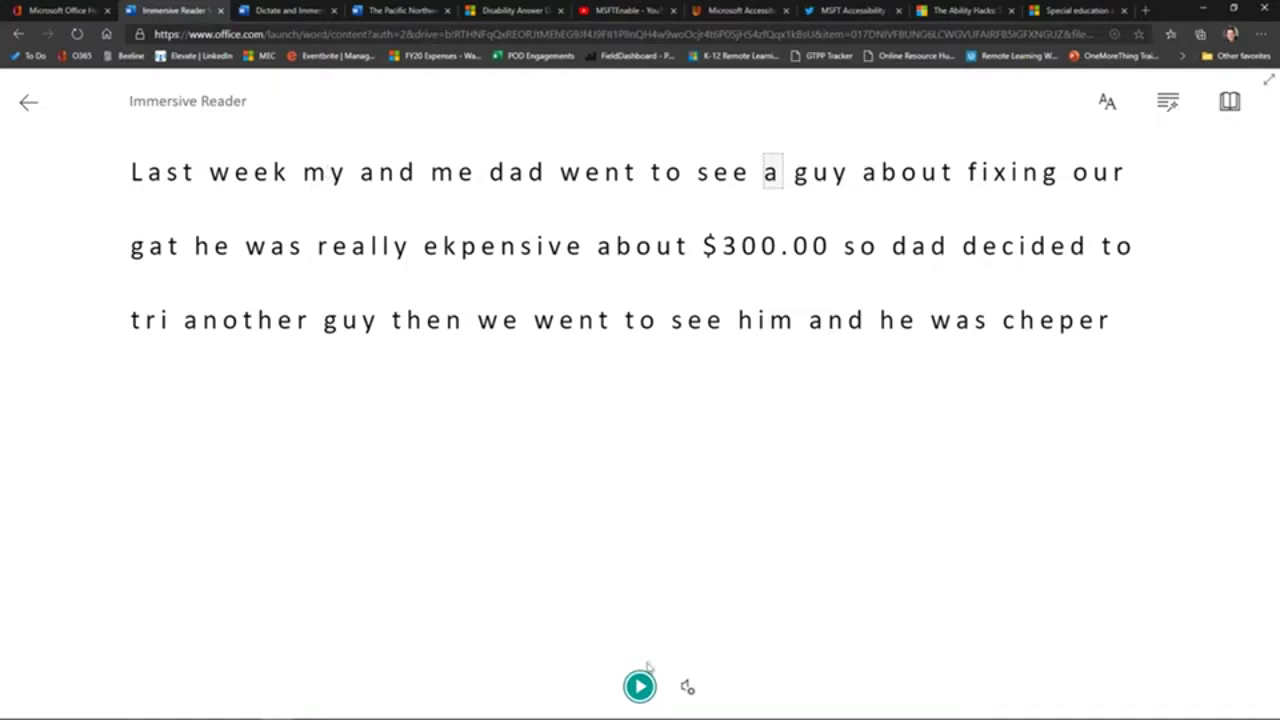
pyautogui.click(642, 692)
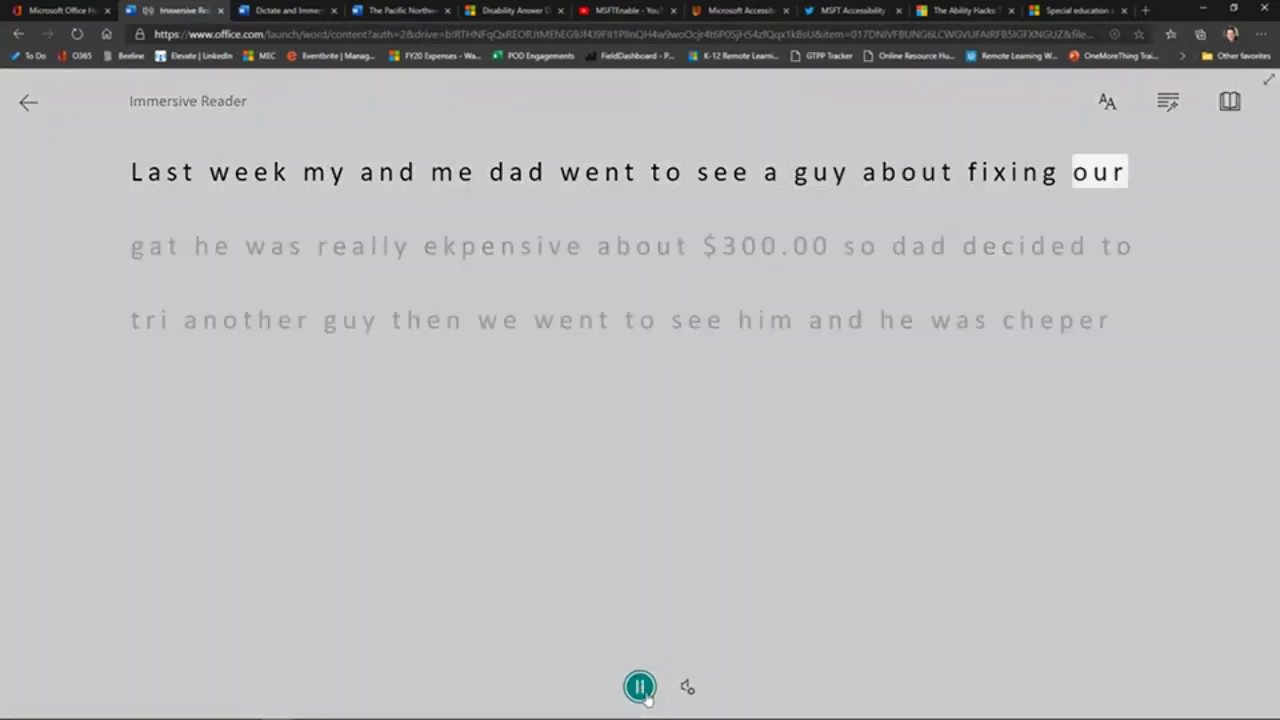
pyautogui.click(640, 688)
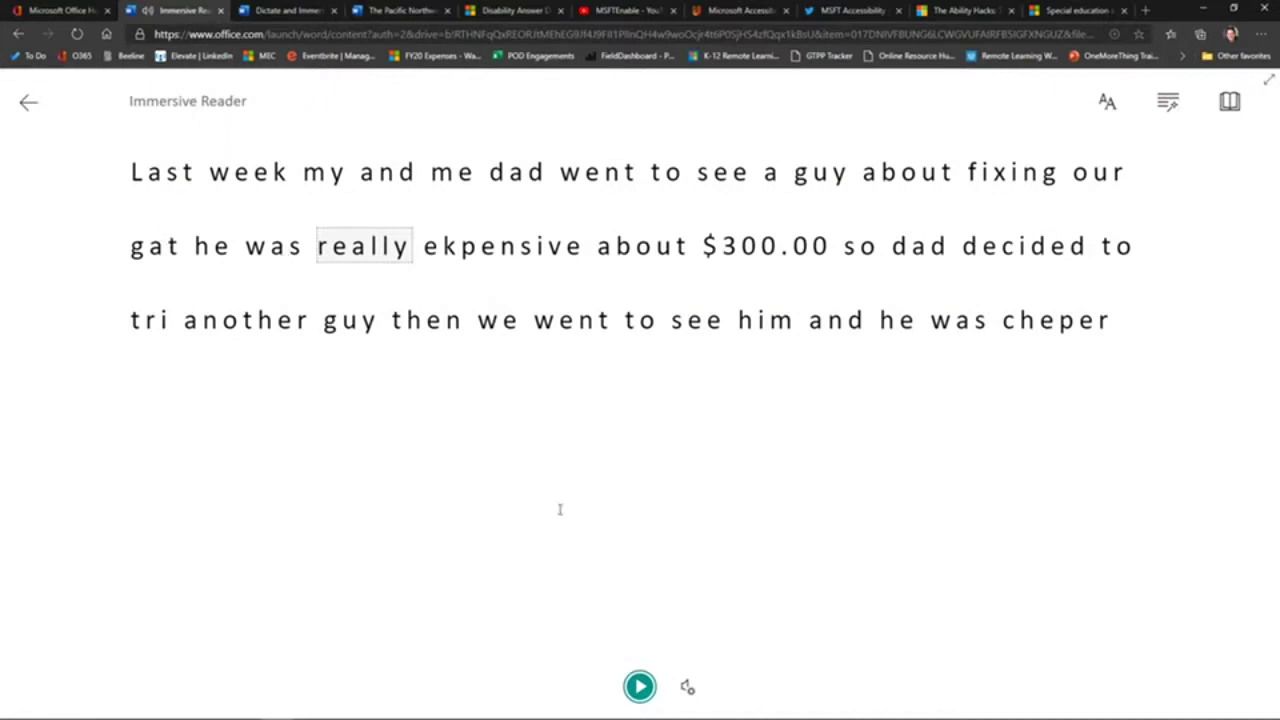
pyautogui.click(640, 686)
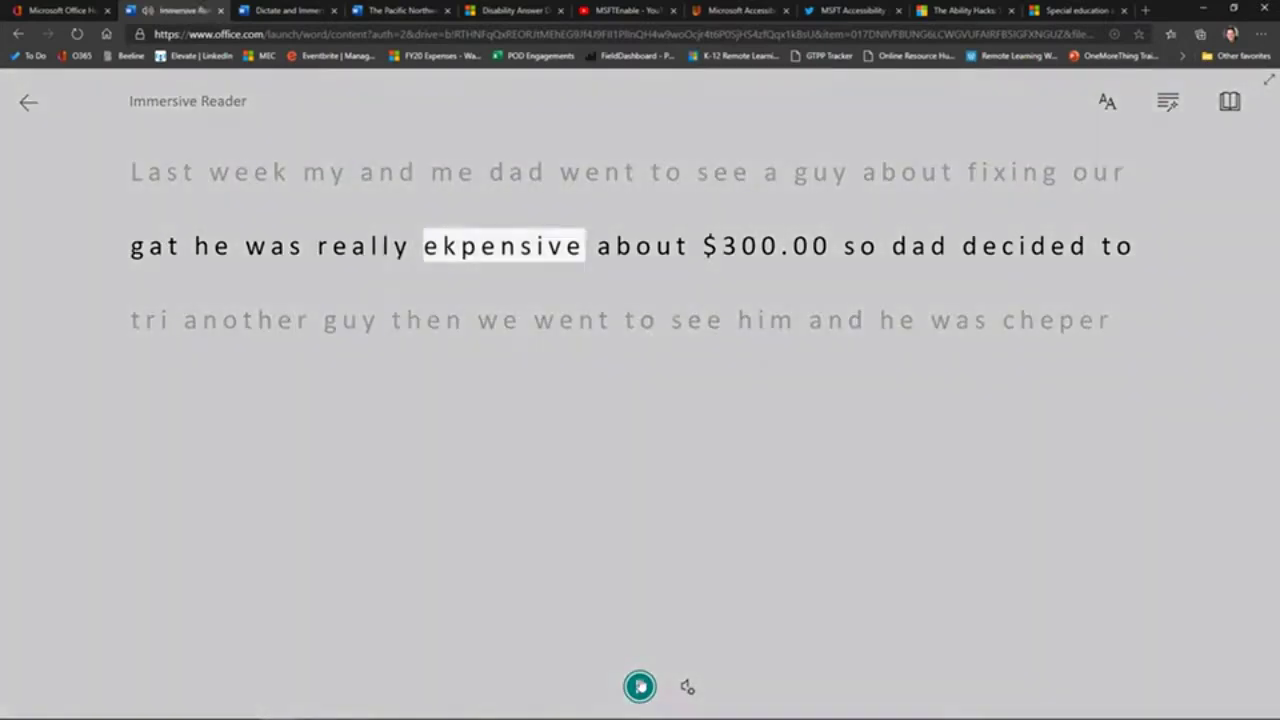
pyautogui.click(640, 686)
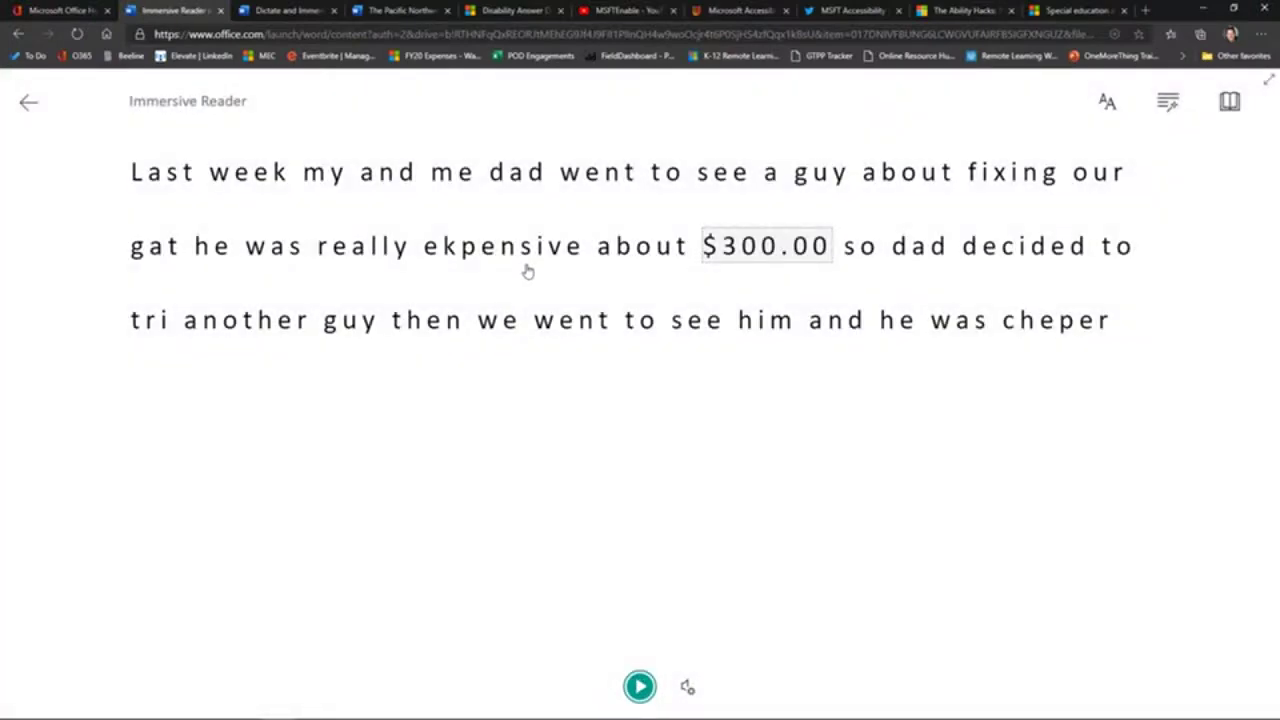
# Set the voice speed to 1 and read the whole passage aloud from its first word
pyautogui.click(688, 687)
pyautogui.click(646, 527)
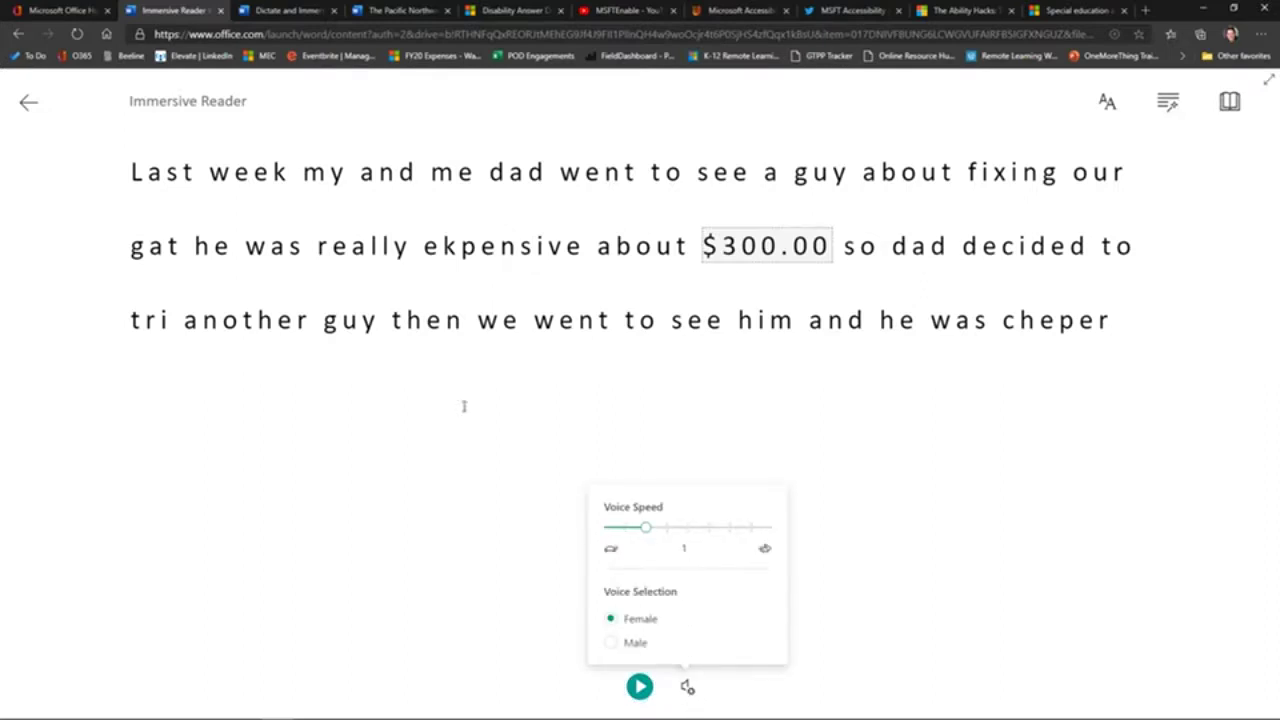
pyautogui.click(155, 173)
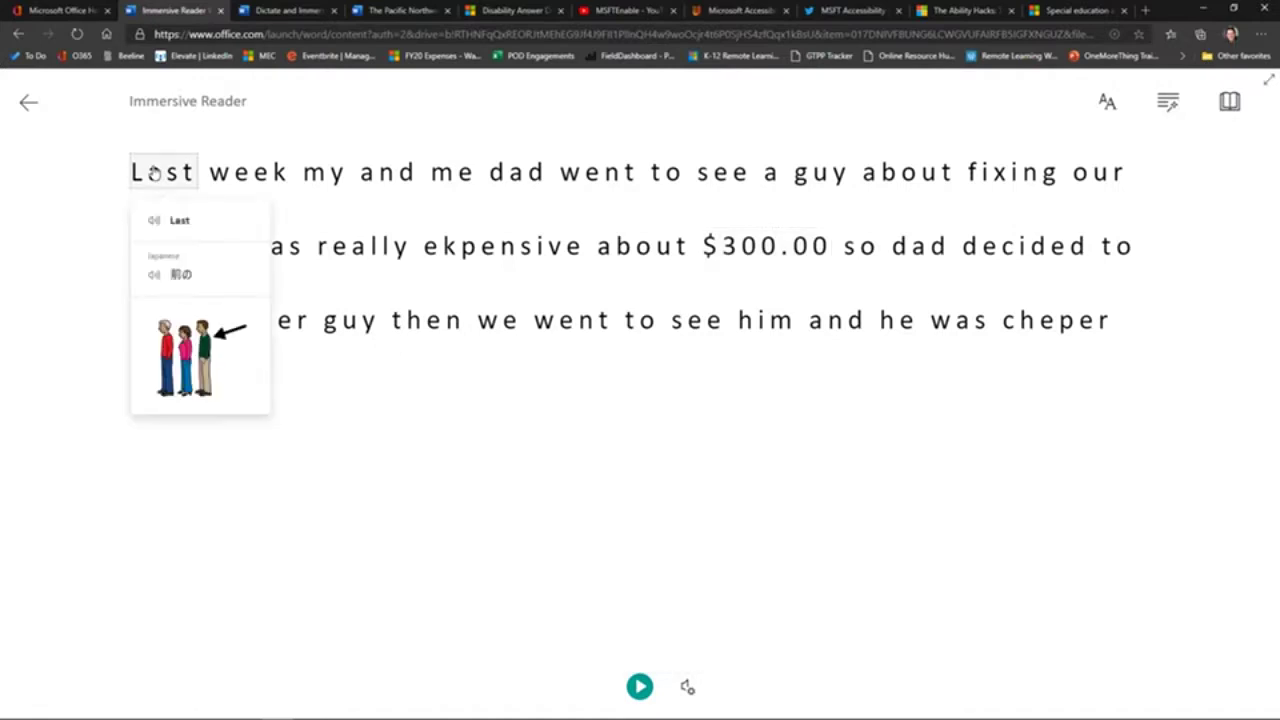
pyautogui.click(633, 686)
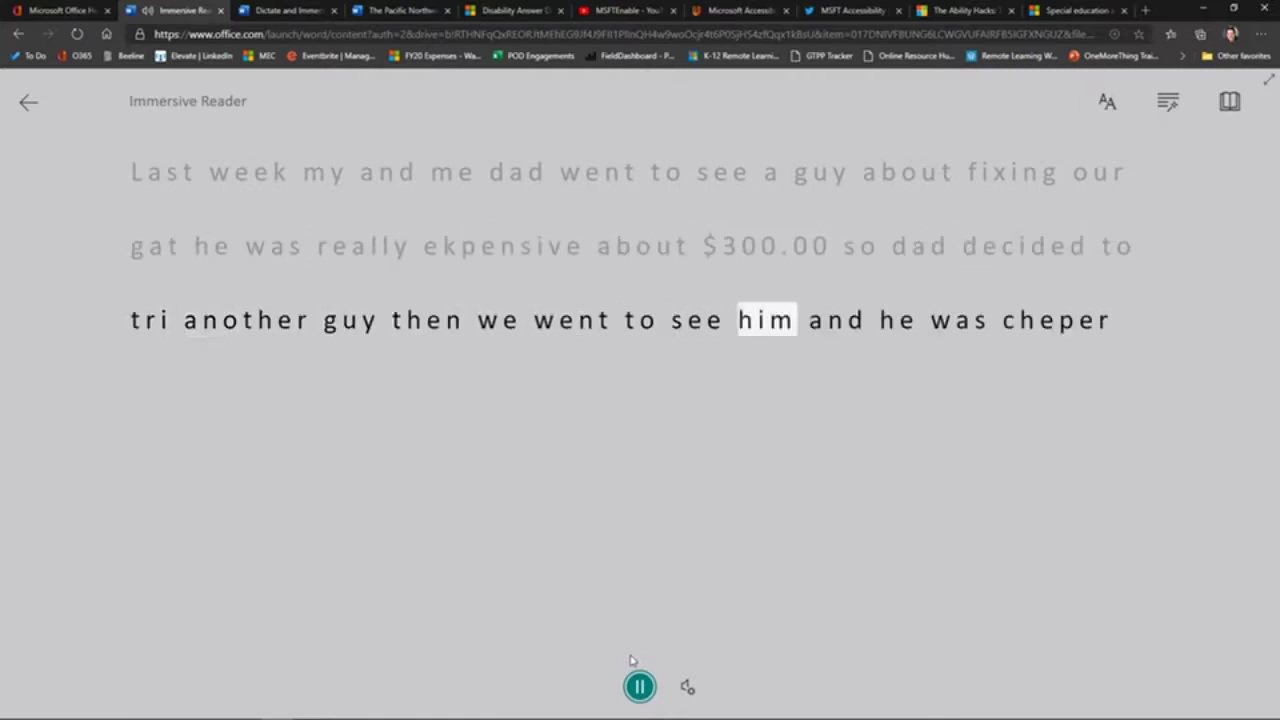
pyautogui.click(640, 686)
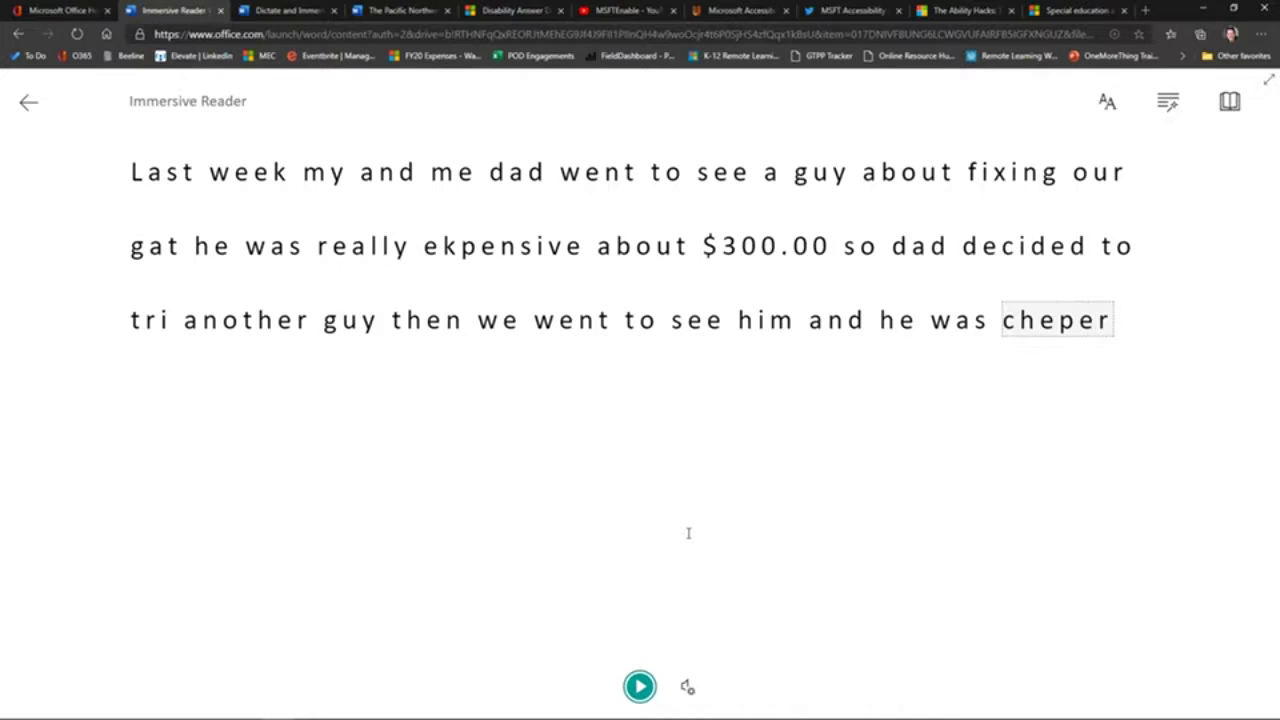
# Return to the document, reopen it in Immersive Reader, and check the picture dictionary and translation preferences
pyautogui.click(28, 103)
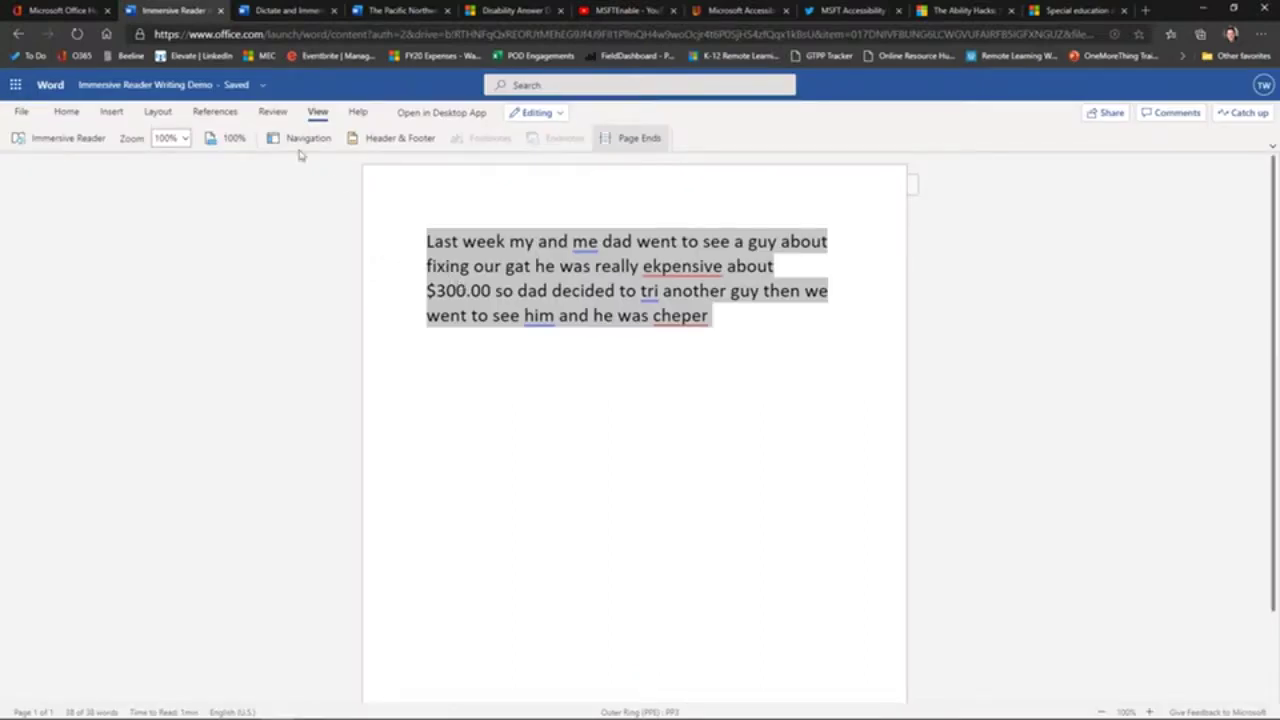
pyautogui.click(95, 143)
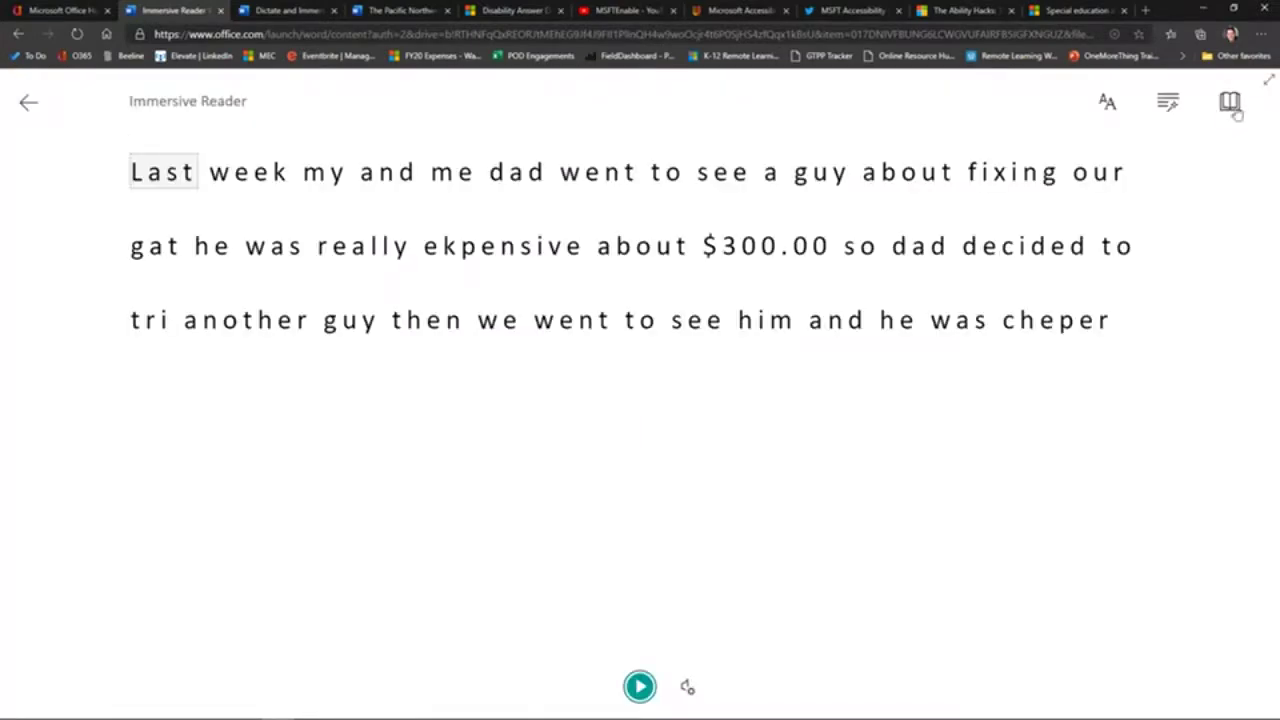
pyautogui.click(1233, 108)
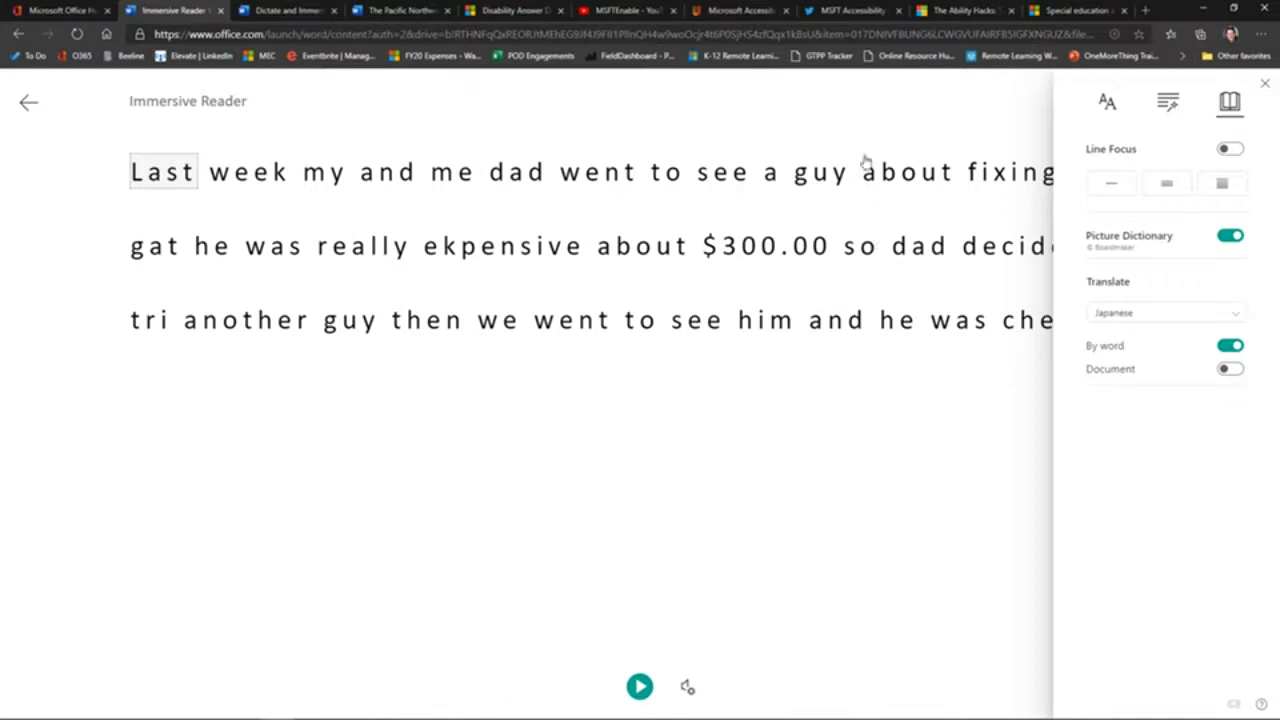
pyautogui.click(730, 120)
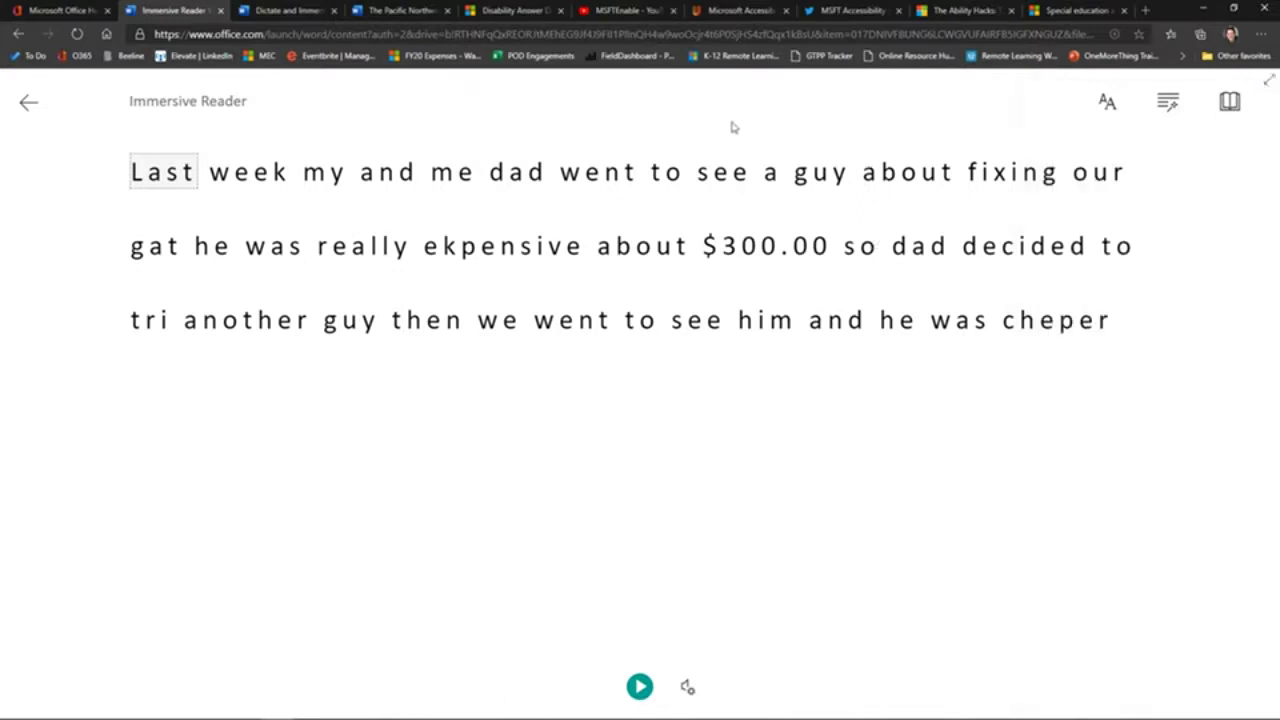
# Look up "fixing" in the picture dictionary and listen to the word in English and Japanese
pyautogui.click(1018, 179)
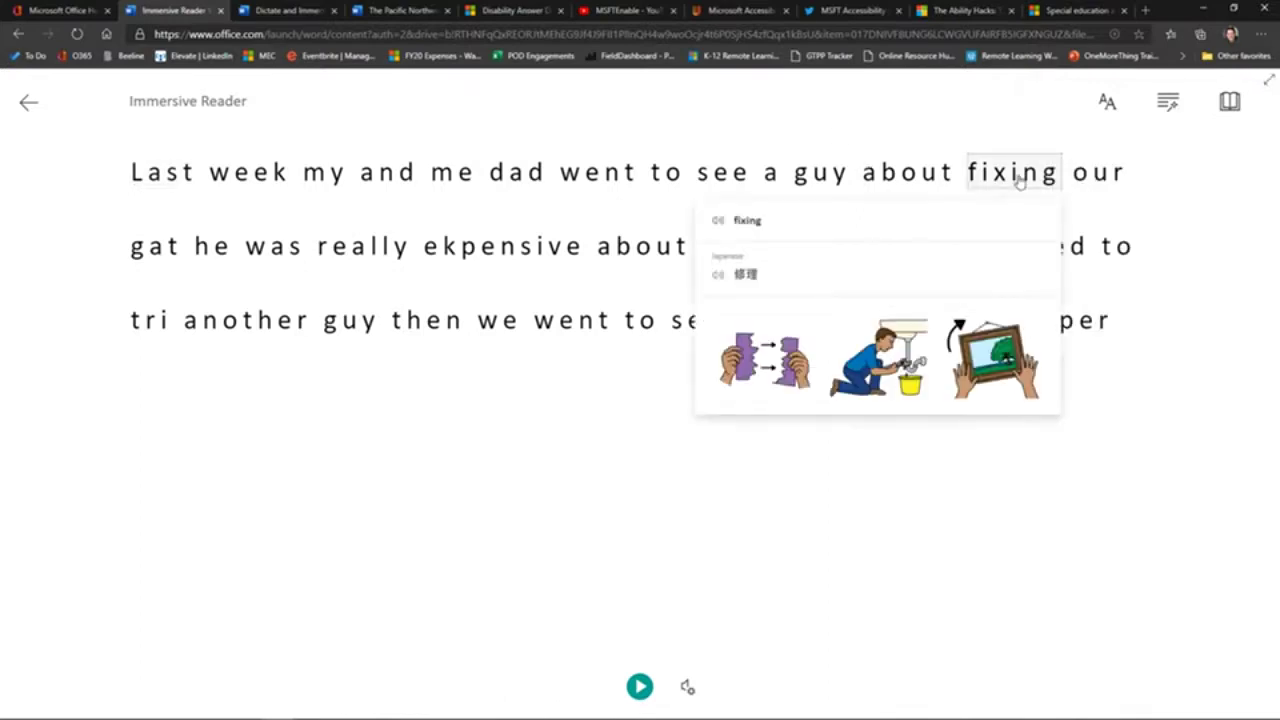
pyautogui.click(718, 229)
pyautogui.click(718, 280)
# Exit Immersive Reader and close the Immersive Reader Writing Demo document
pyautogui.click(27, 107)
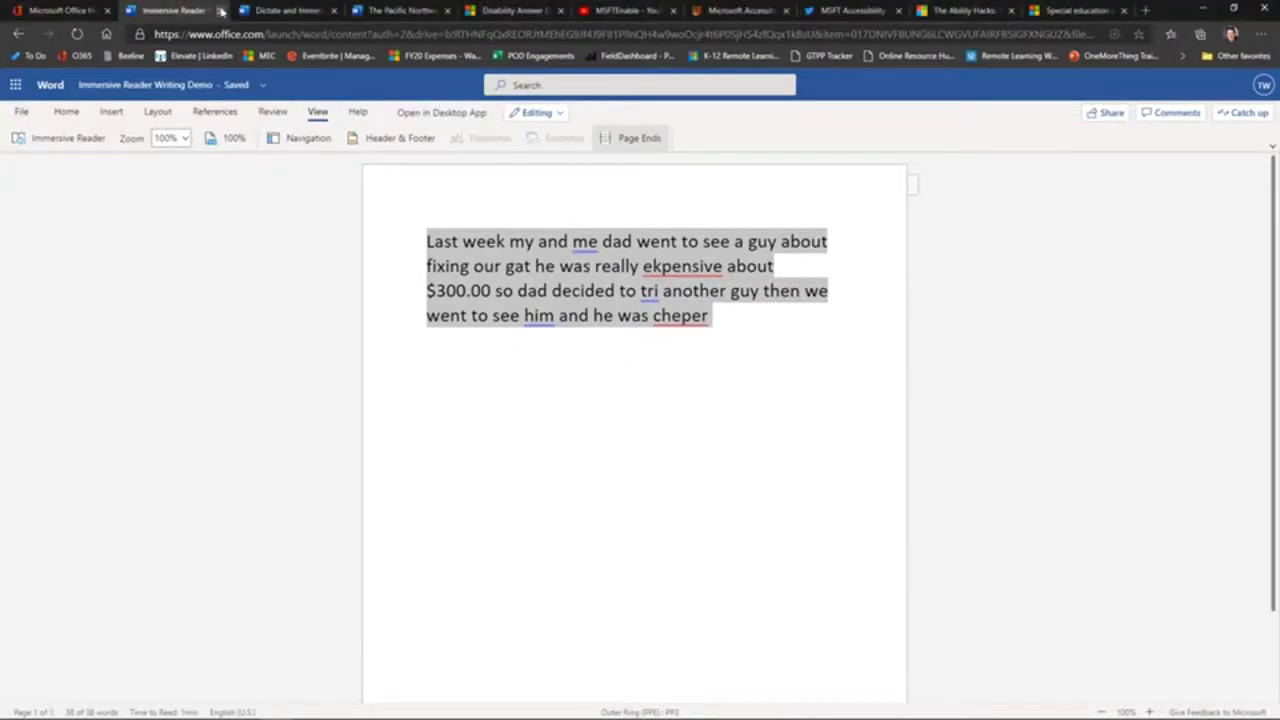
pyautogui.click(222, 10)
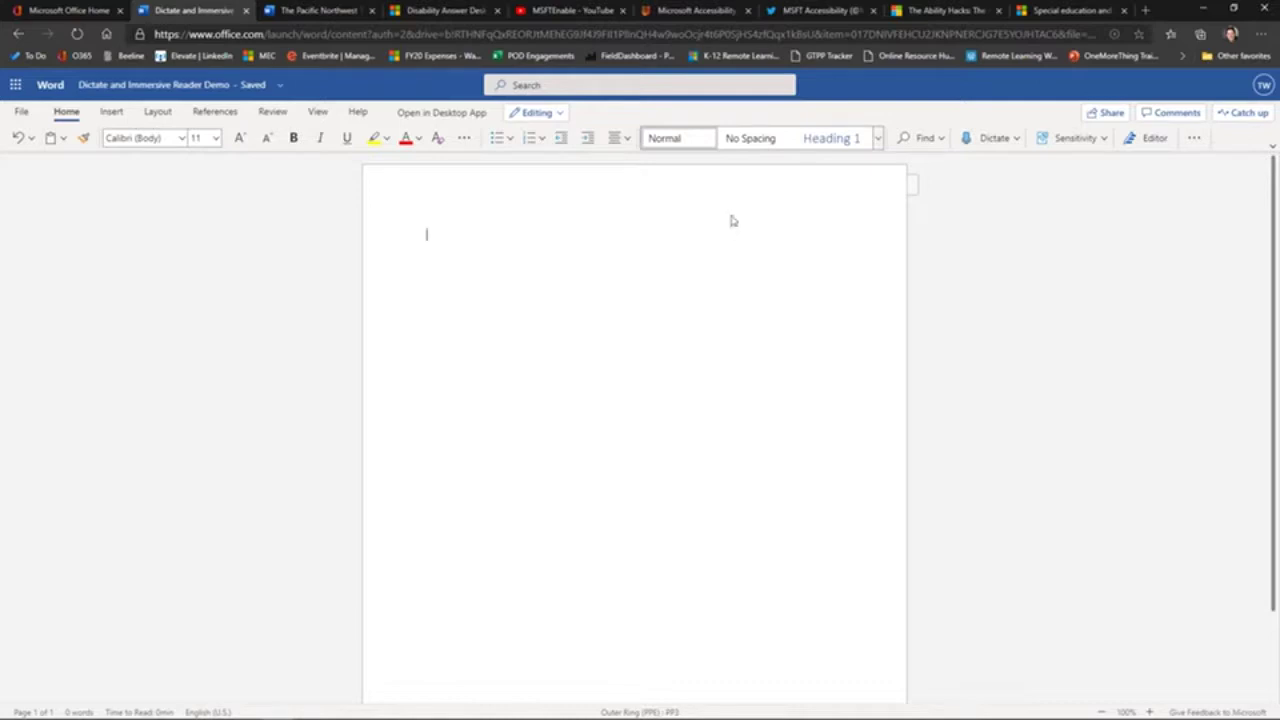
# Activate dictation in the Dictate and Immersive Reader Demo document, pausing it and deleting the stray word "click"
pyautogui.click(1015, 140)
pyautogui.click(988, 138)
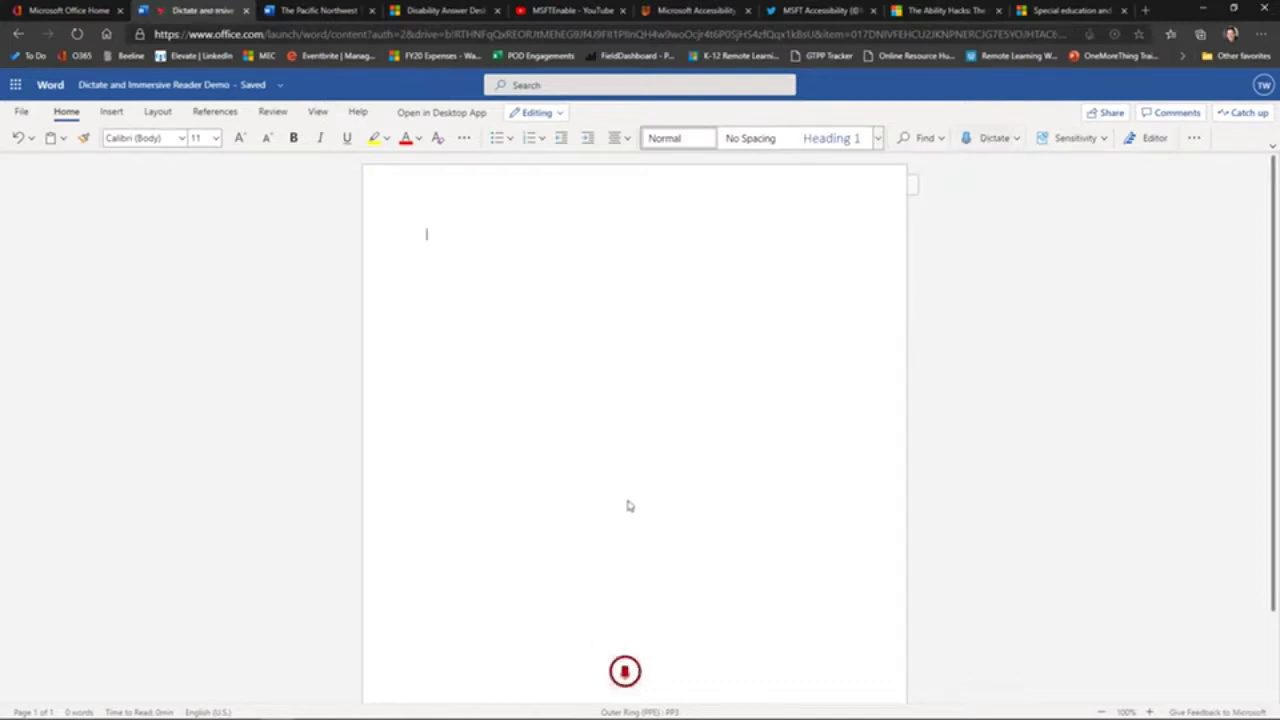
pyautogui.click(626, 673)
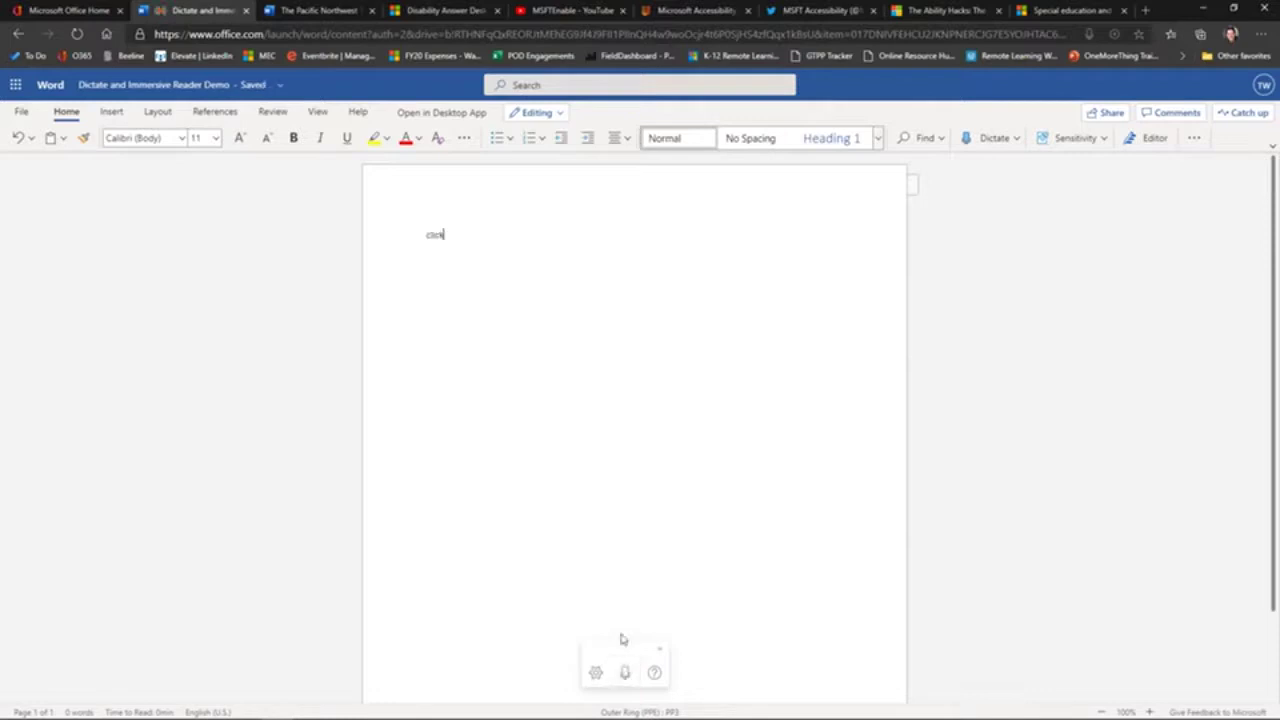
pyautogui.moveTo(453, 234); pyautogui.dragTo(369, 237)
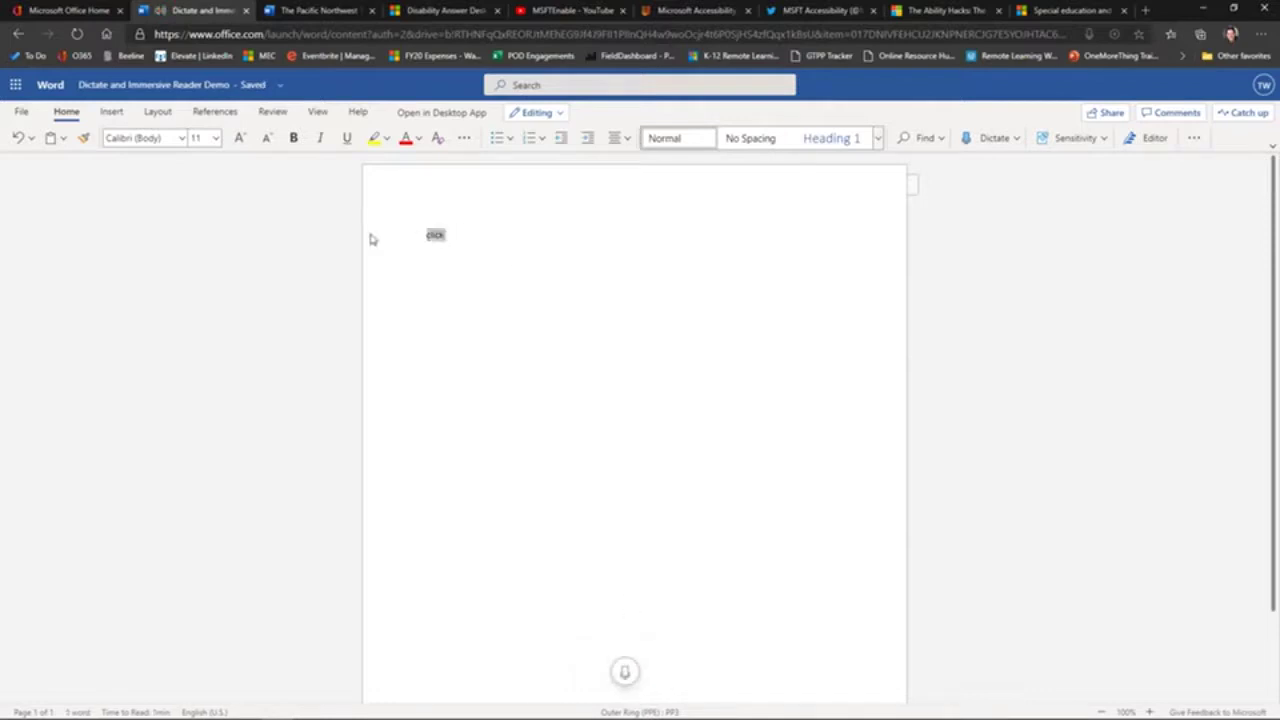
pyautogui.press('BackSpace')
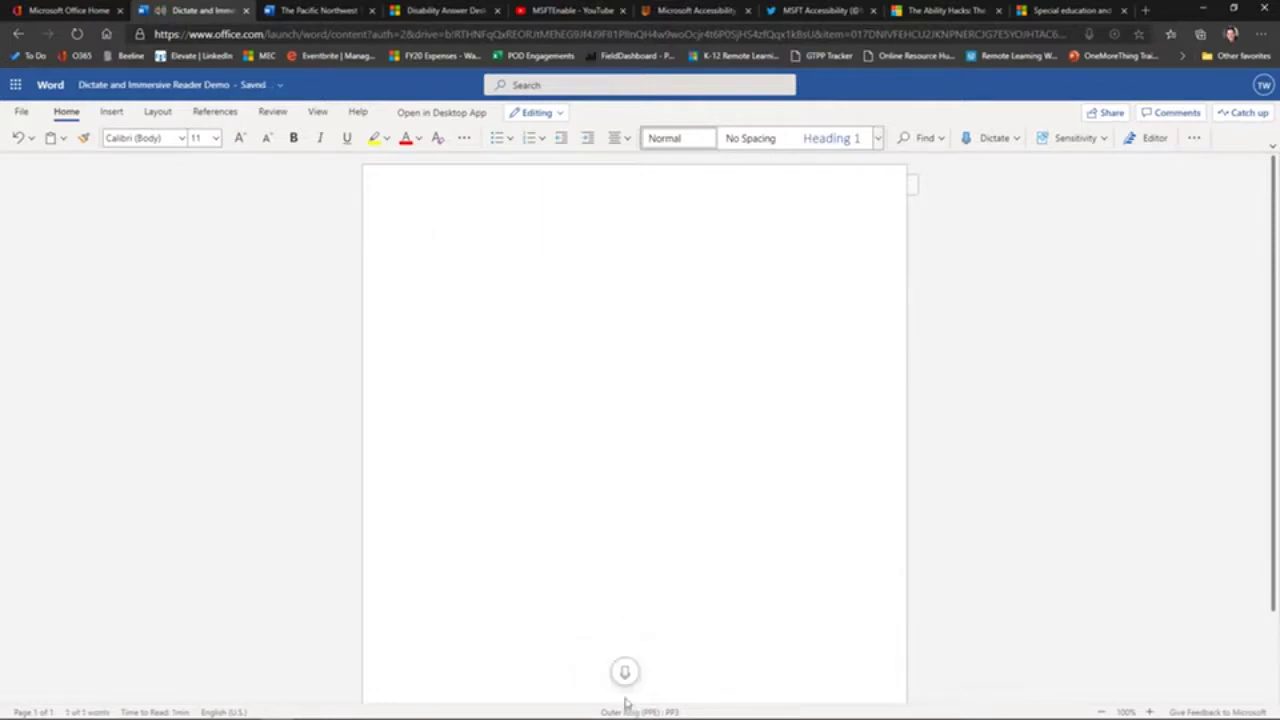
# Dictate the punctuated passage about seeing a guy to fix the fence, ending with "he was cheaper.", and stop dictation
pyautogui.moveTo(627, 672)
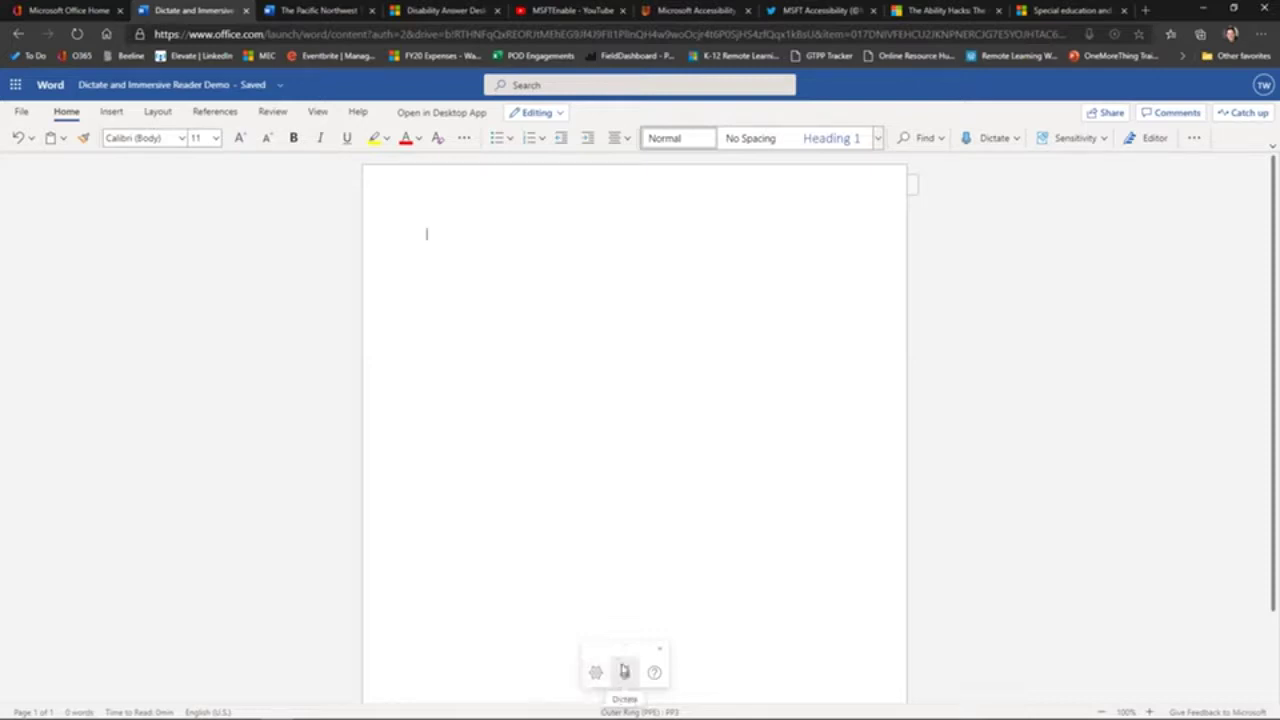
pyautogui.click(625, 675)
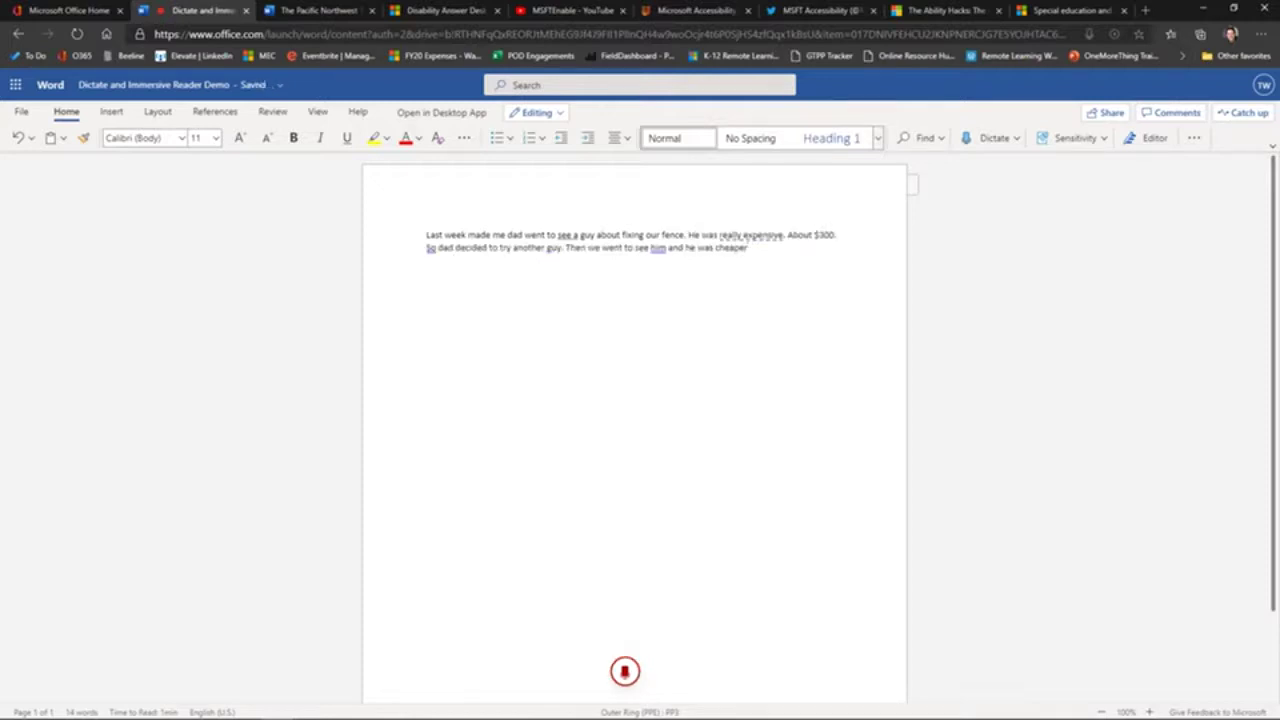
pyautogui.click(625, 673)
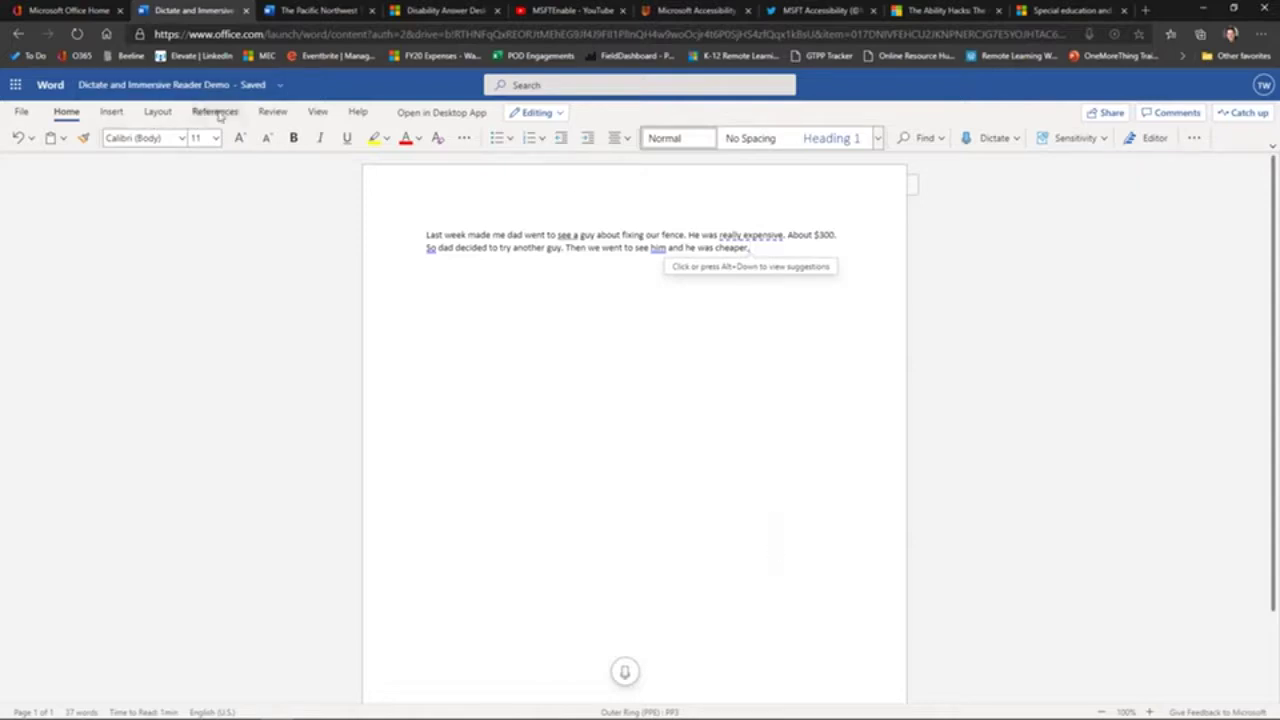
# View the dictated passage in Immersive Reader and play it aloud to the end
pyautogui.click(317, 112)
pyautogui.click(68, 139)
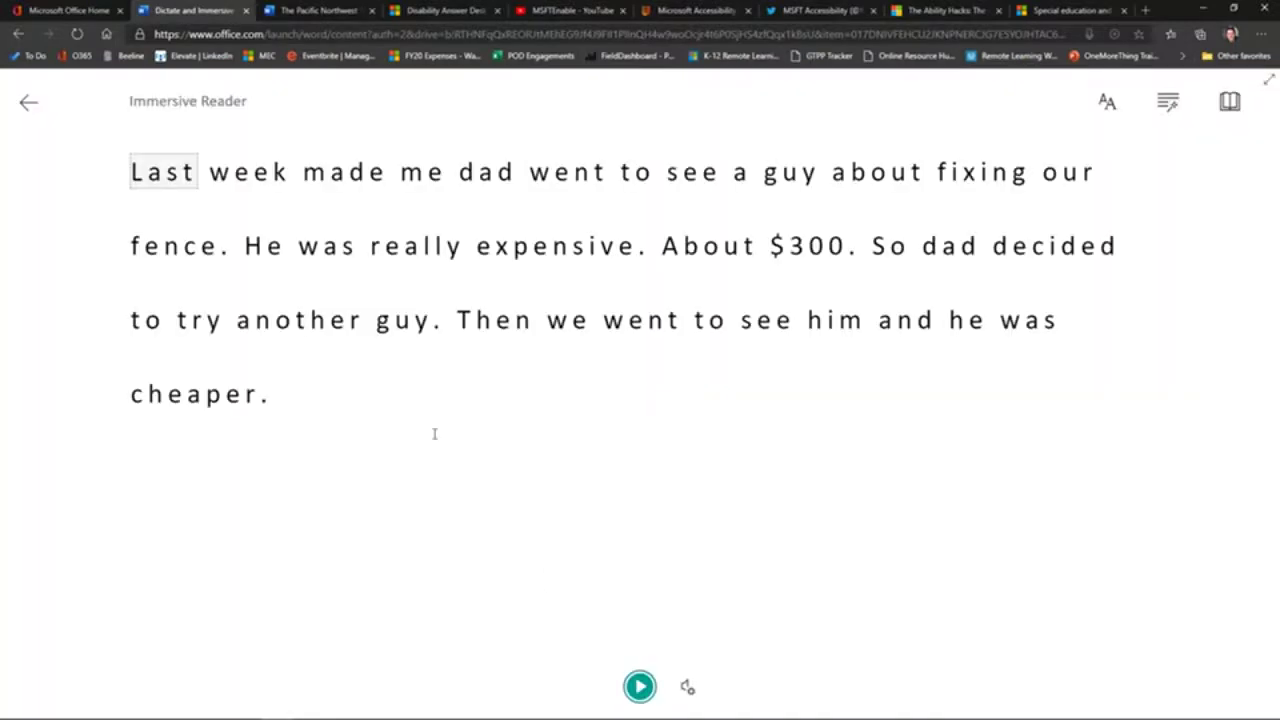
pyautogui.click(640, 687)
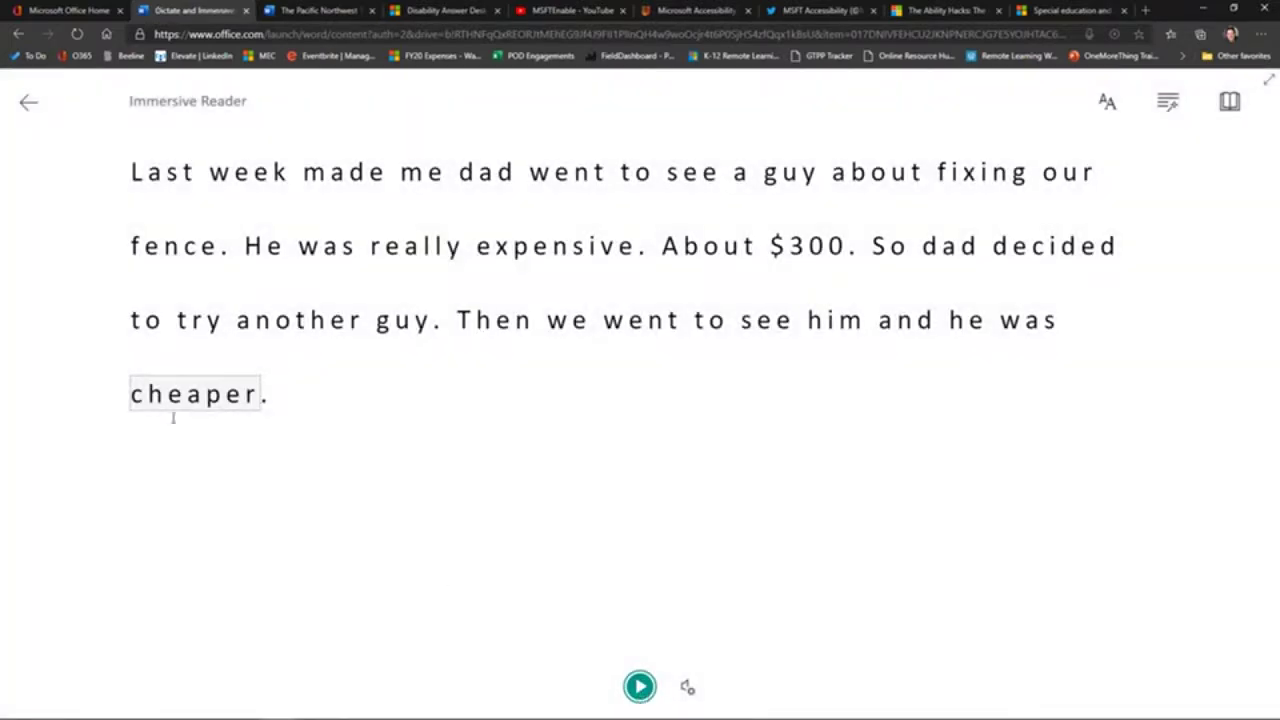
# Exit Immersive Reader and have Read Aloud read the "Tom: Important announcement" email in Outlook
pyautogui.click(28, 106)
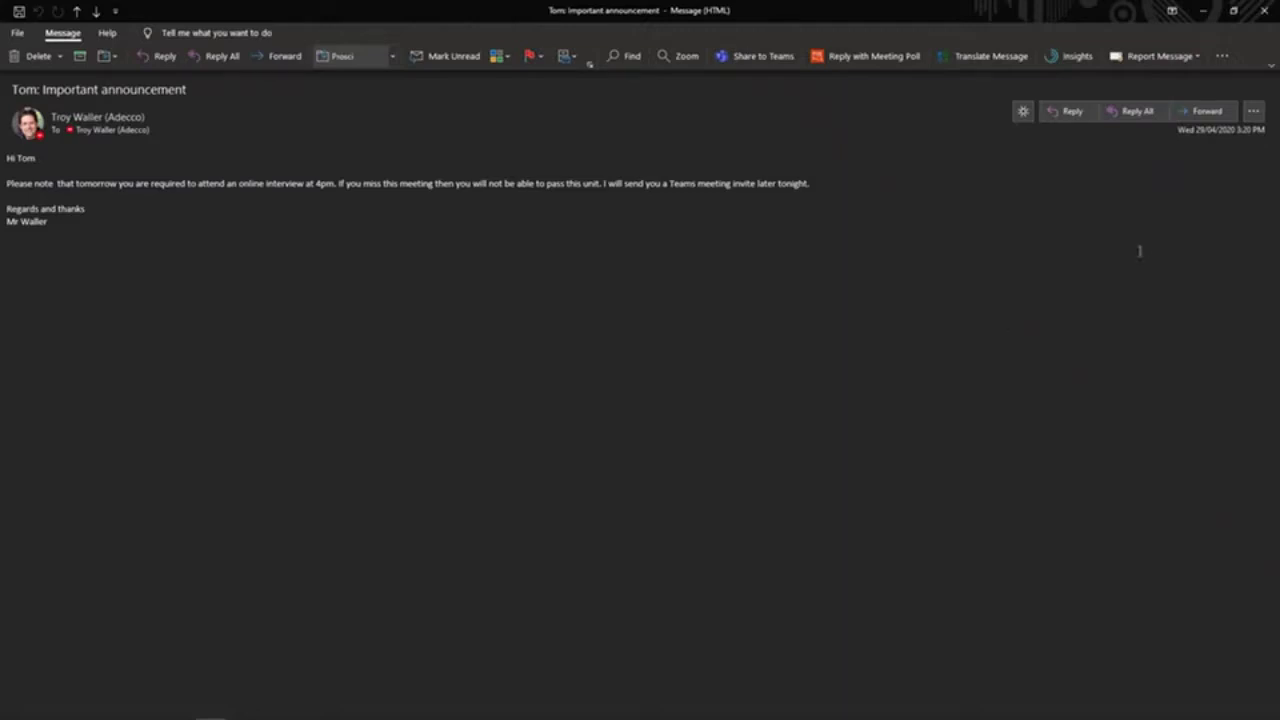
pyautogui.click(1224, 58)
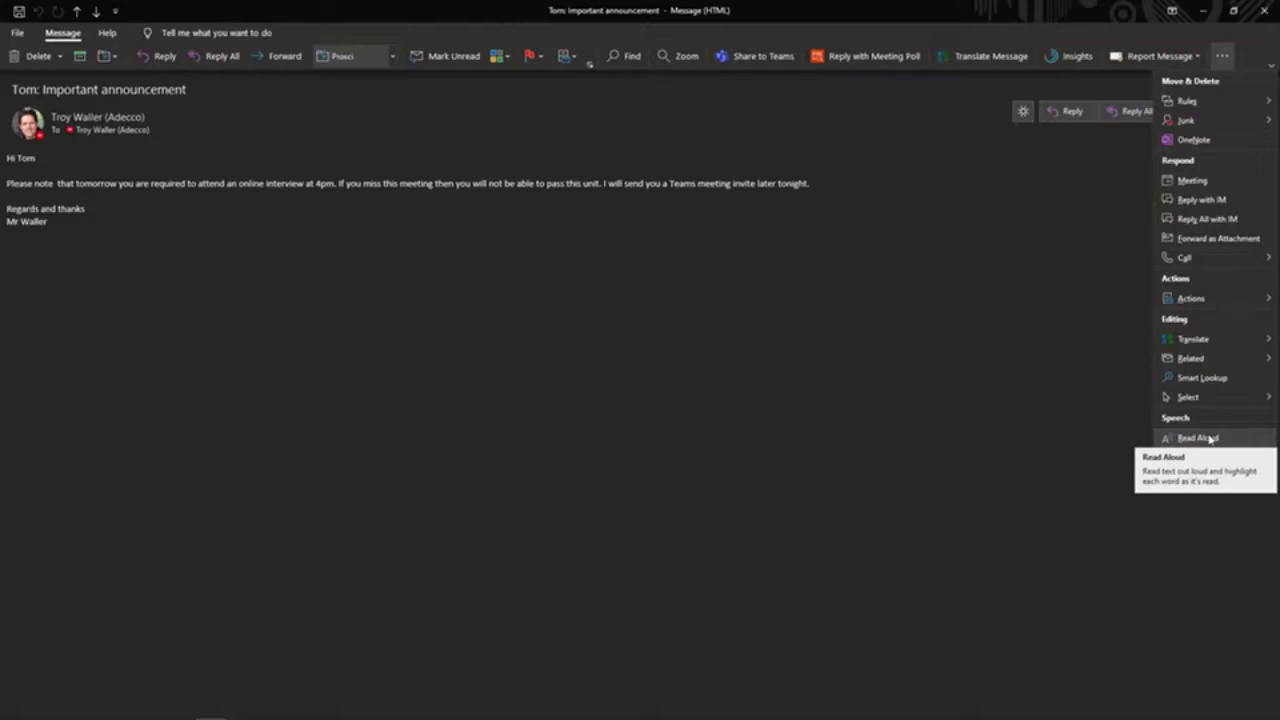
pyautogui.click(1210, 440)
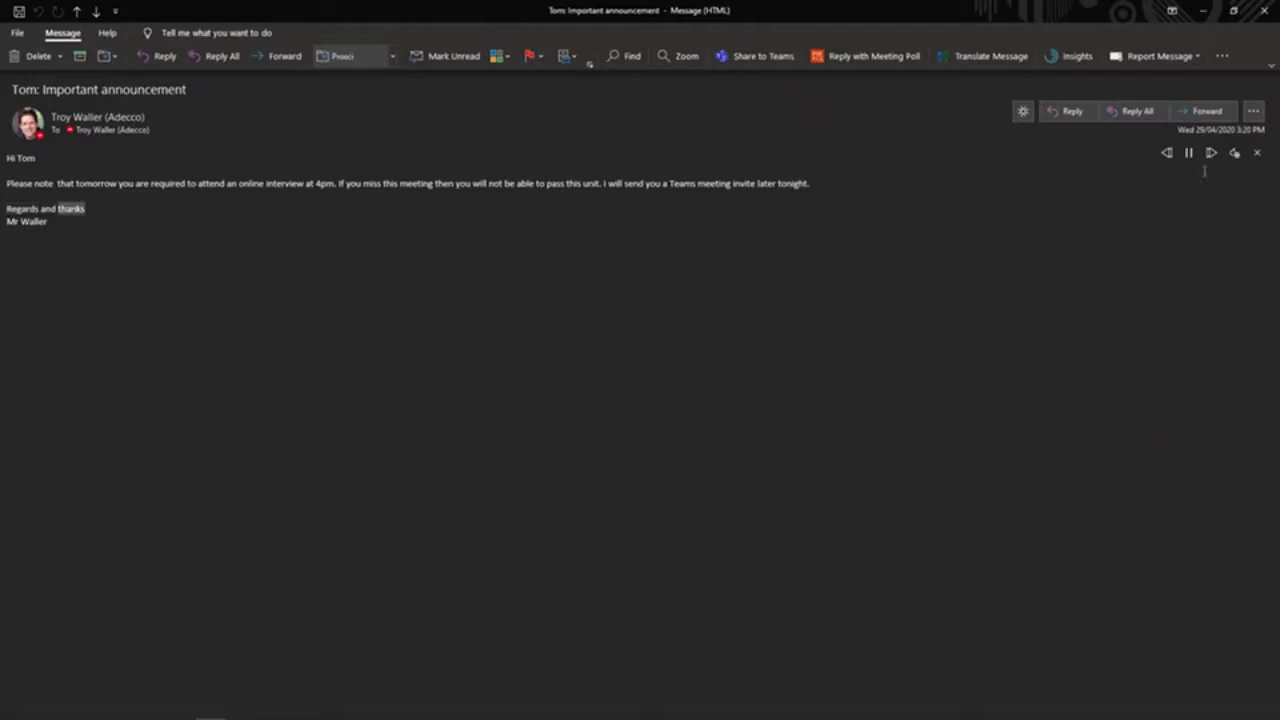
# Start a reply to the announcement email and look for the Dictate command, searching for "dict"
pyautogui.click(1058, 117)
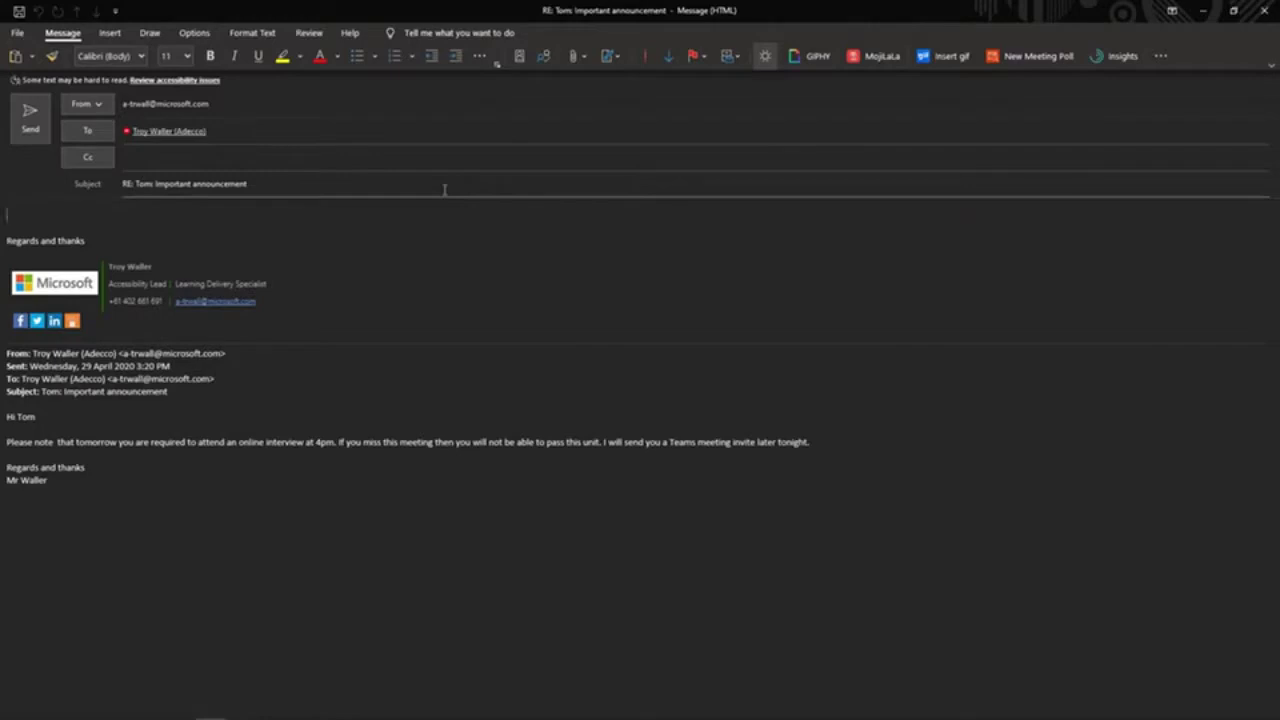
pyautogui.click(1161, 59)
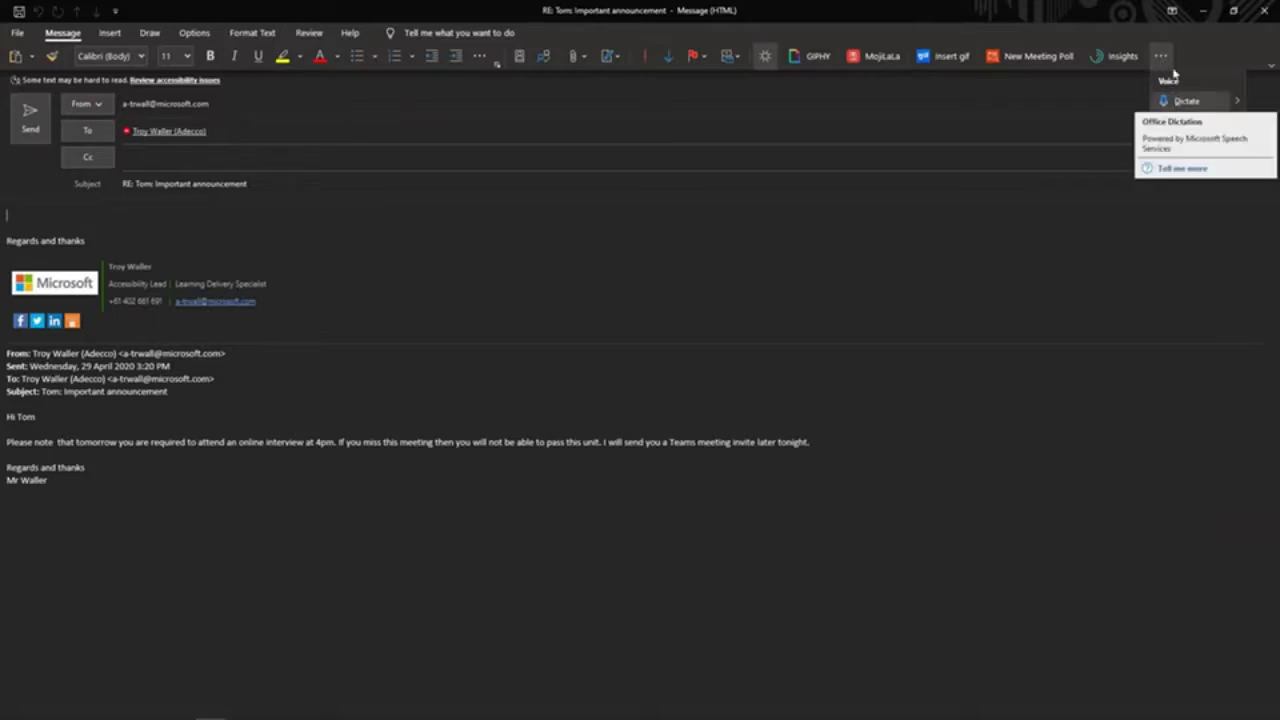
pyautogui.click(467, 34)
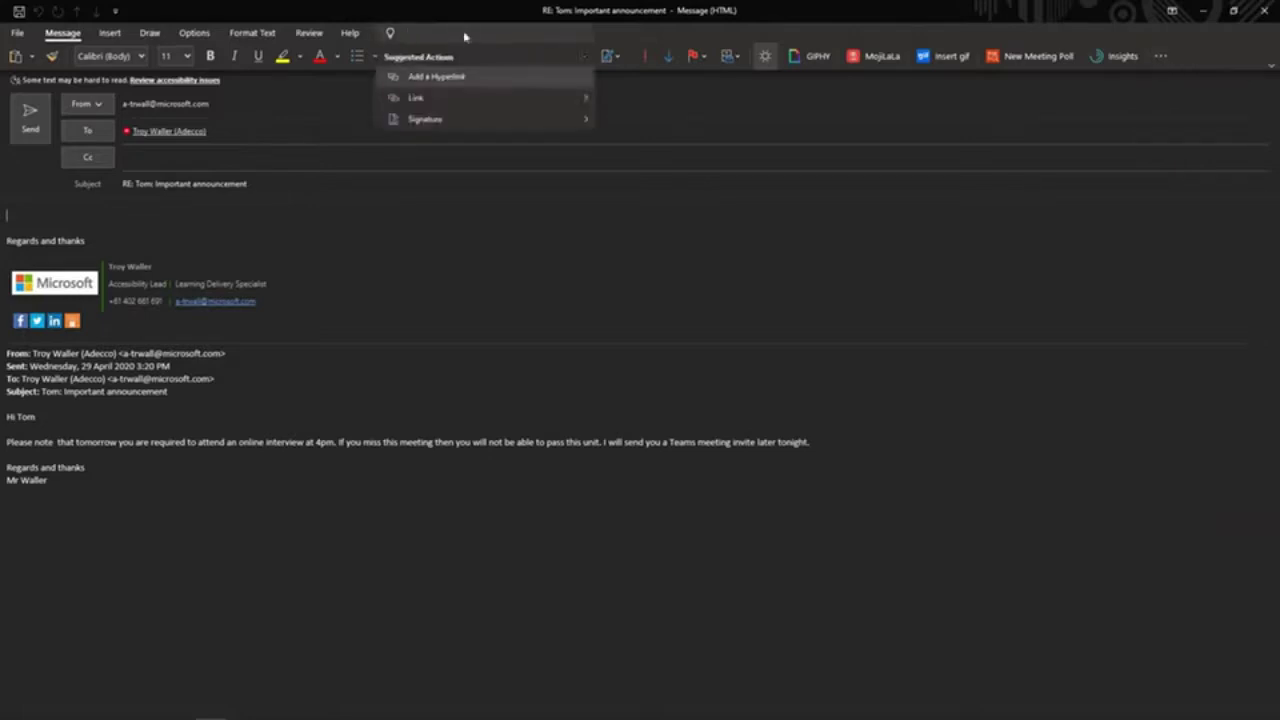
pyautogui.write('dict')
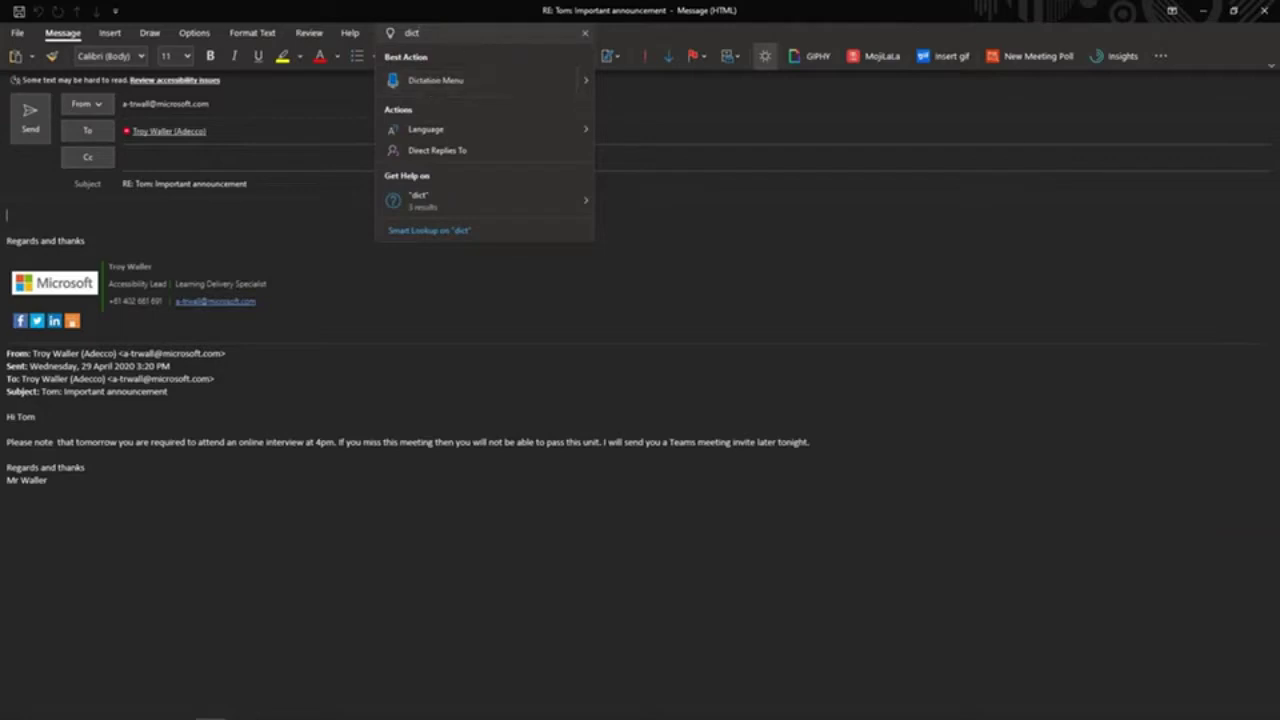
pyautogui.click(1160, 56)
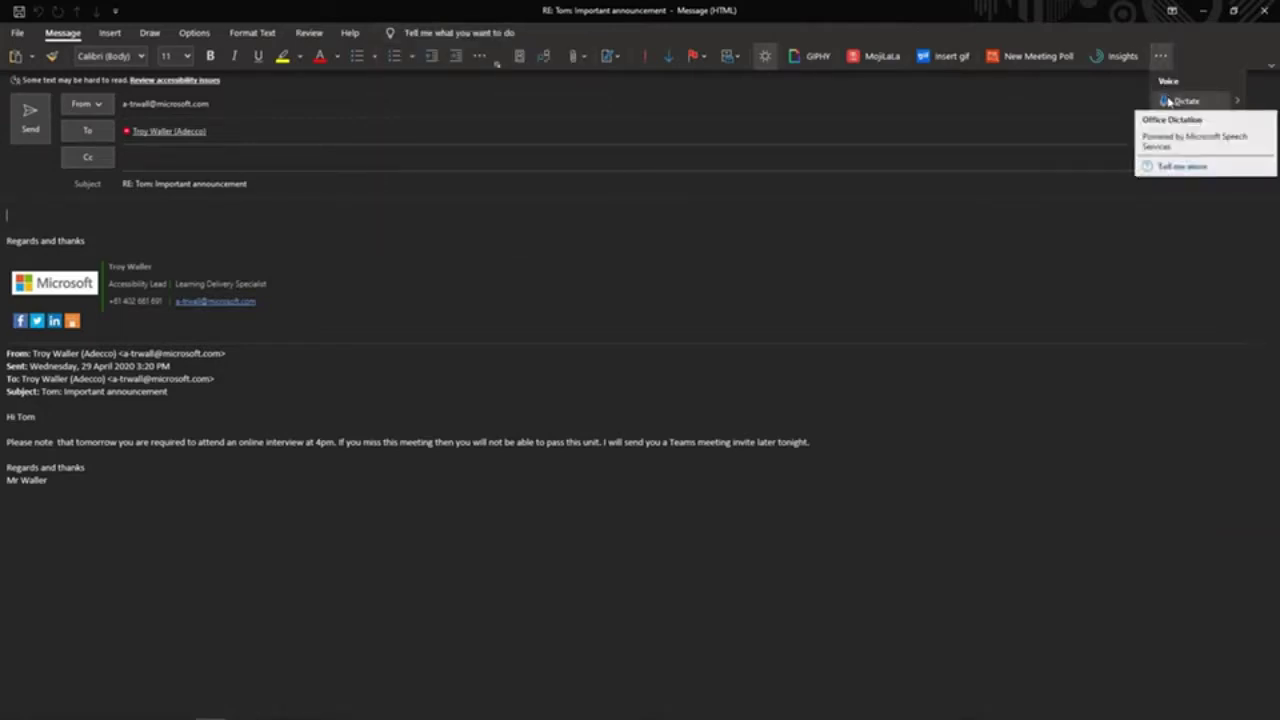
pyautogui.click(104, 333)
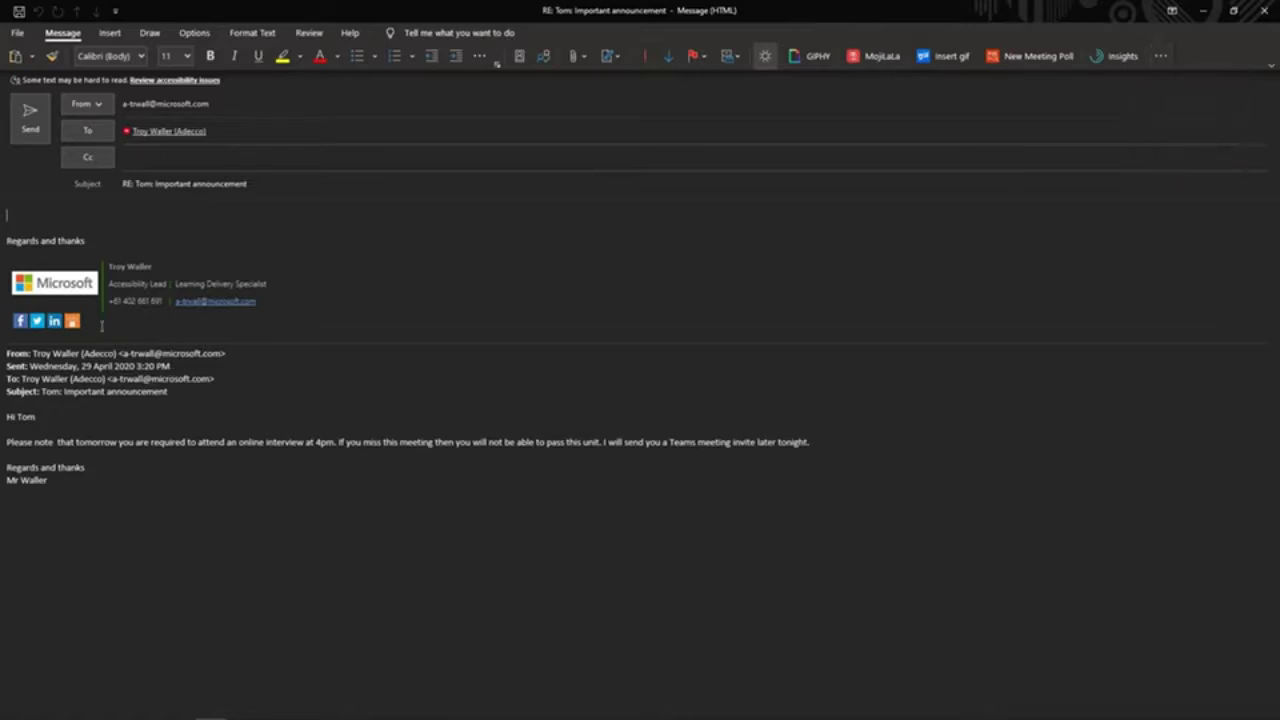
# Delete the signature block from the reply and start dictation in the empty message body
pyautogui.moveTo(4, 216); pyautogui.dragTo(152, 328)
pyautogui.press('Delete')
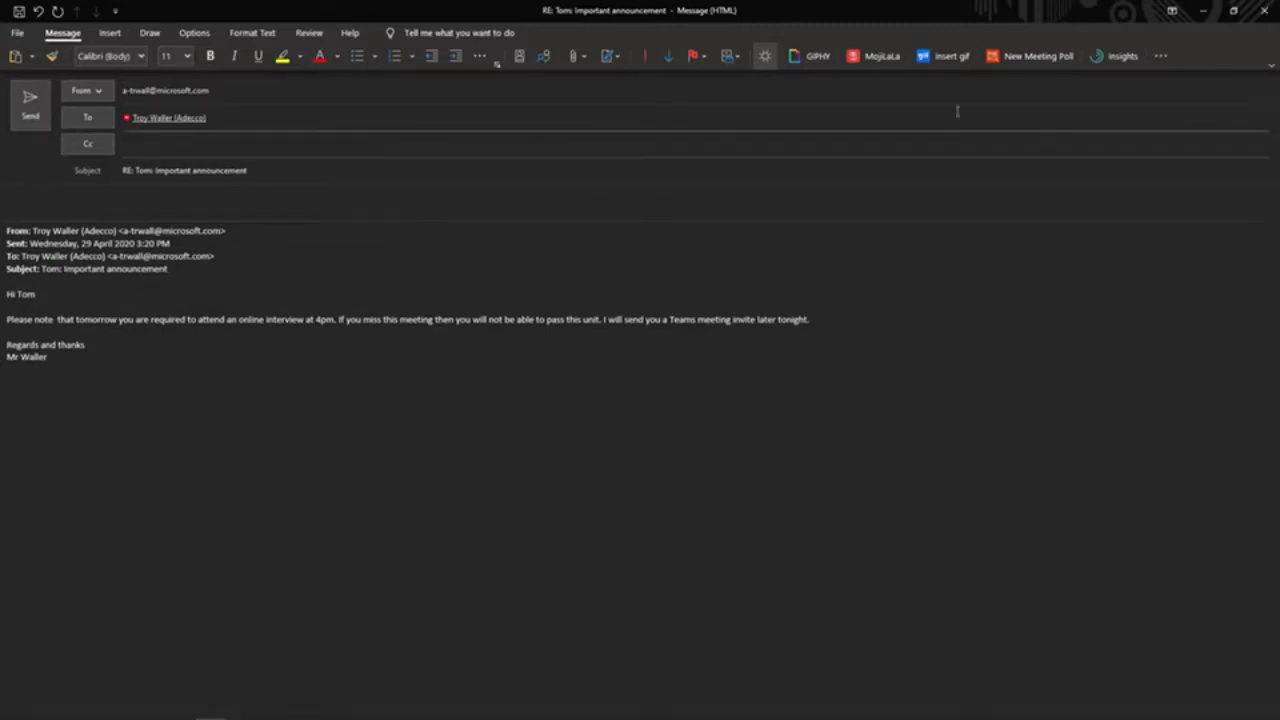
pyautogui.click(1159, 57)
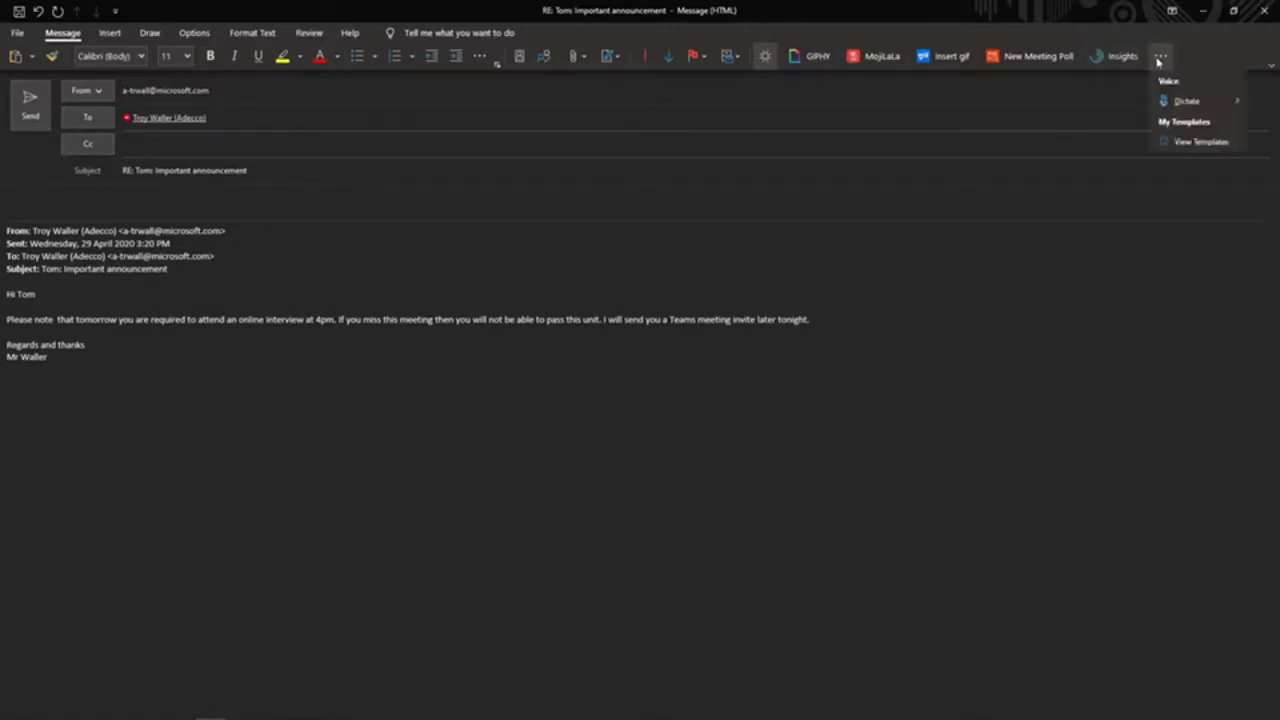
pyautogui.click(1077, 119)
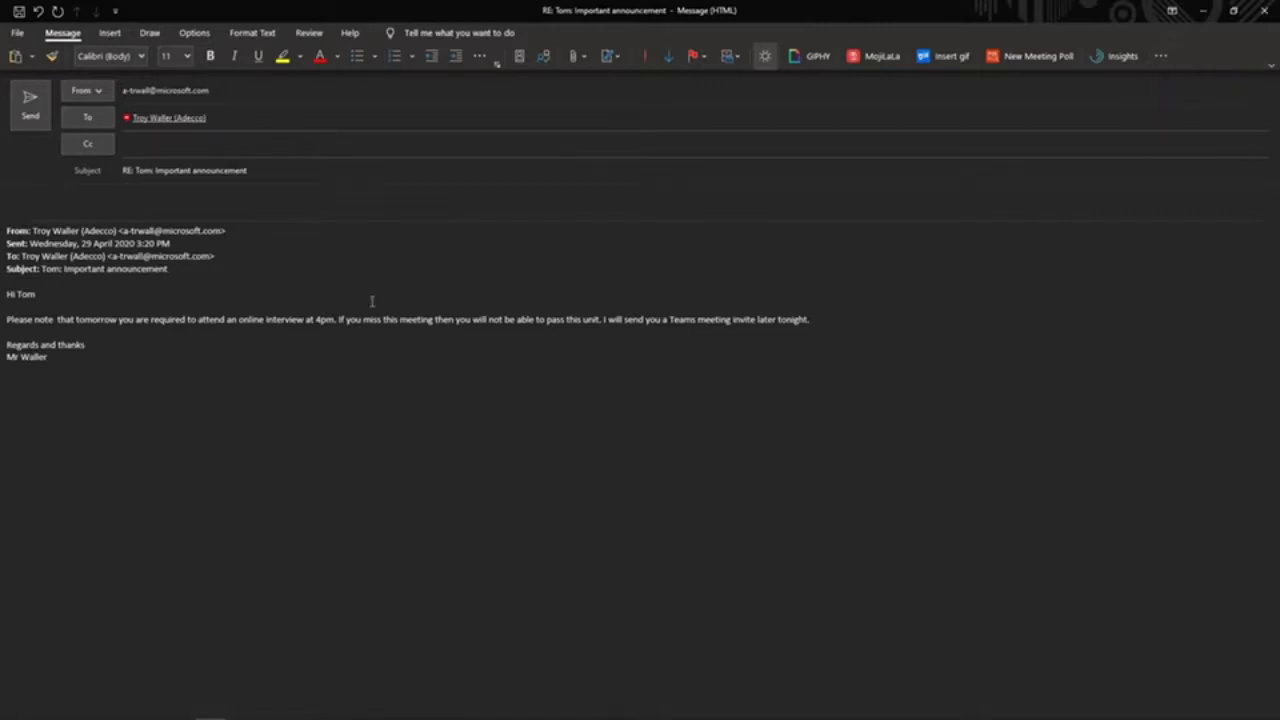
# Dictate a greeting and "Thanks very much for your email I'm looking forward to the interview tomorrow. I think it'll be great.", and stop dictation
pyautogui.hotkey('ctrl', 'shift', 'F1')
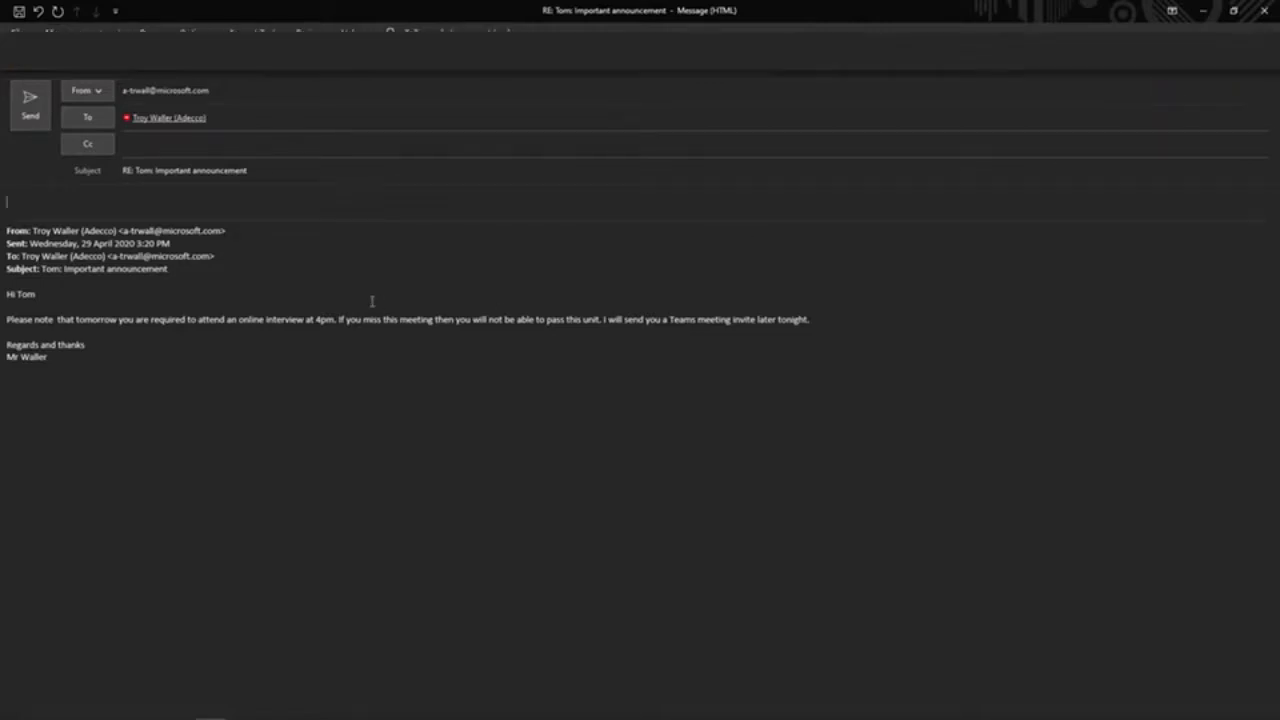
pyautogui.write('hi my ')
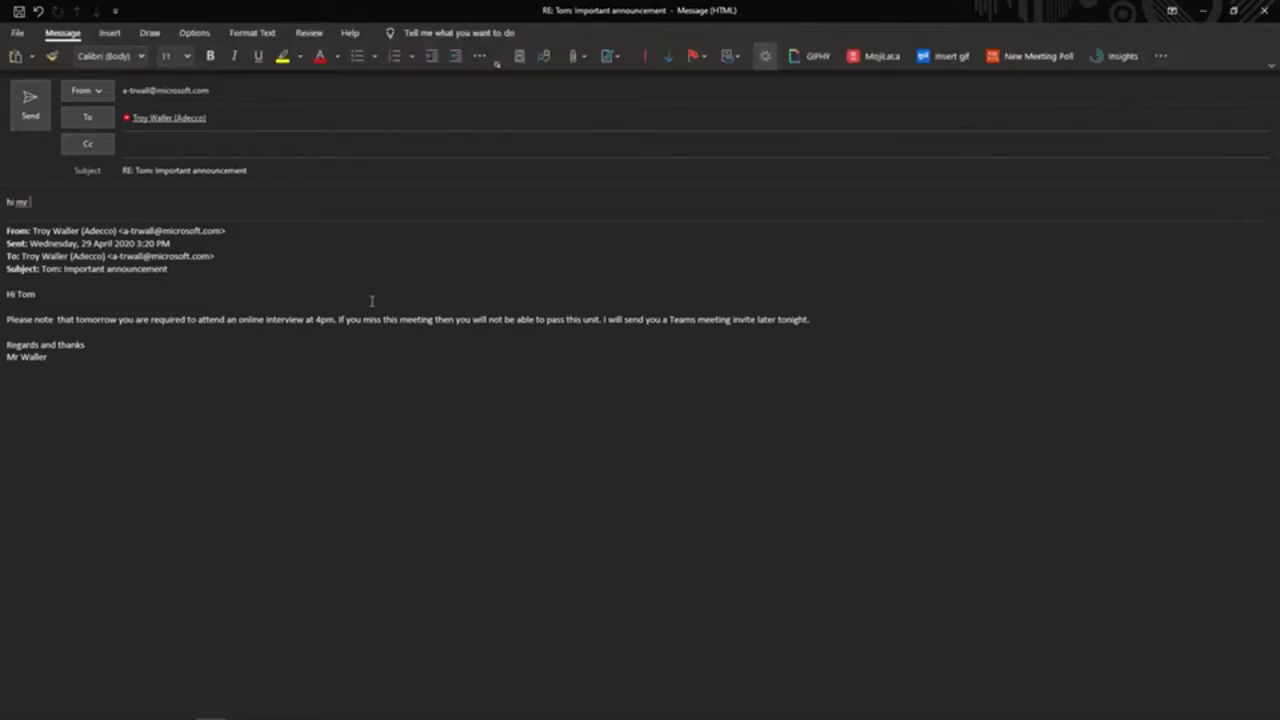
pyautogui.write("waia new line thanks very much for your email i'm looking forward to thir")
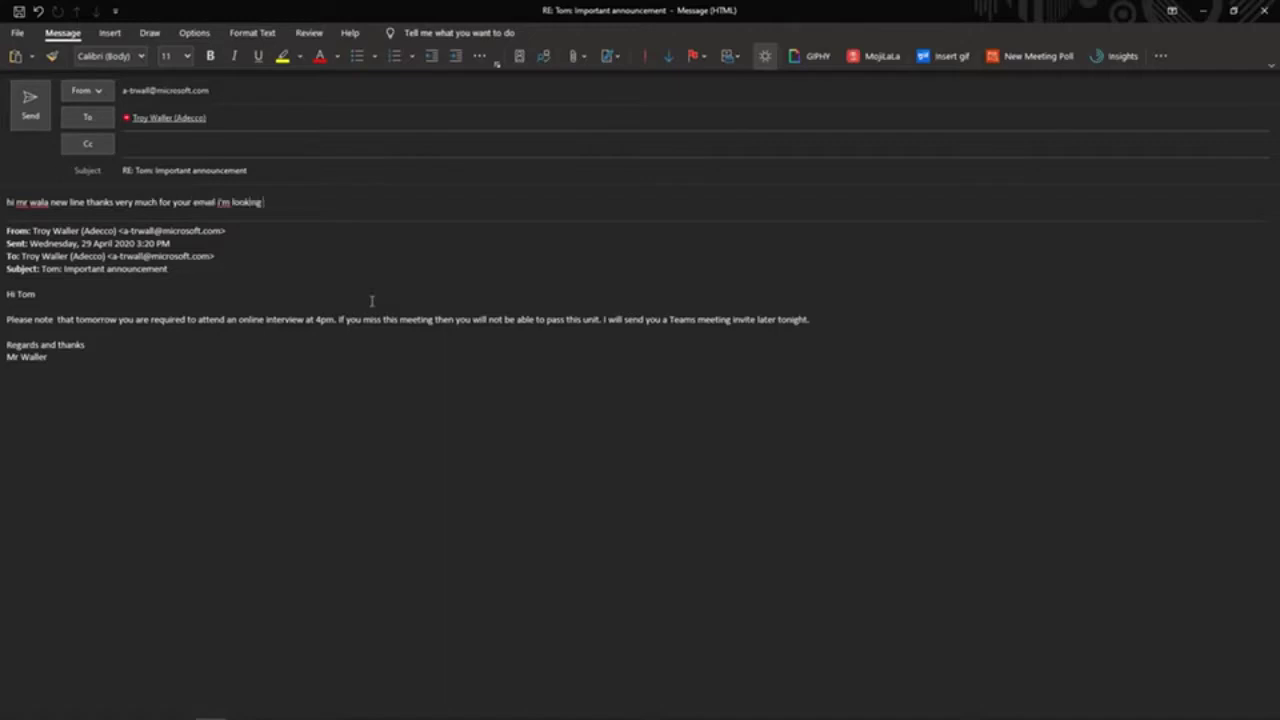
pyautogui.press('BackSpace')
pyautogui.press('BackSpace')
pyautogui.write('e interview tomorrow full stop i think')
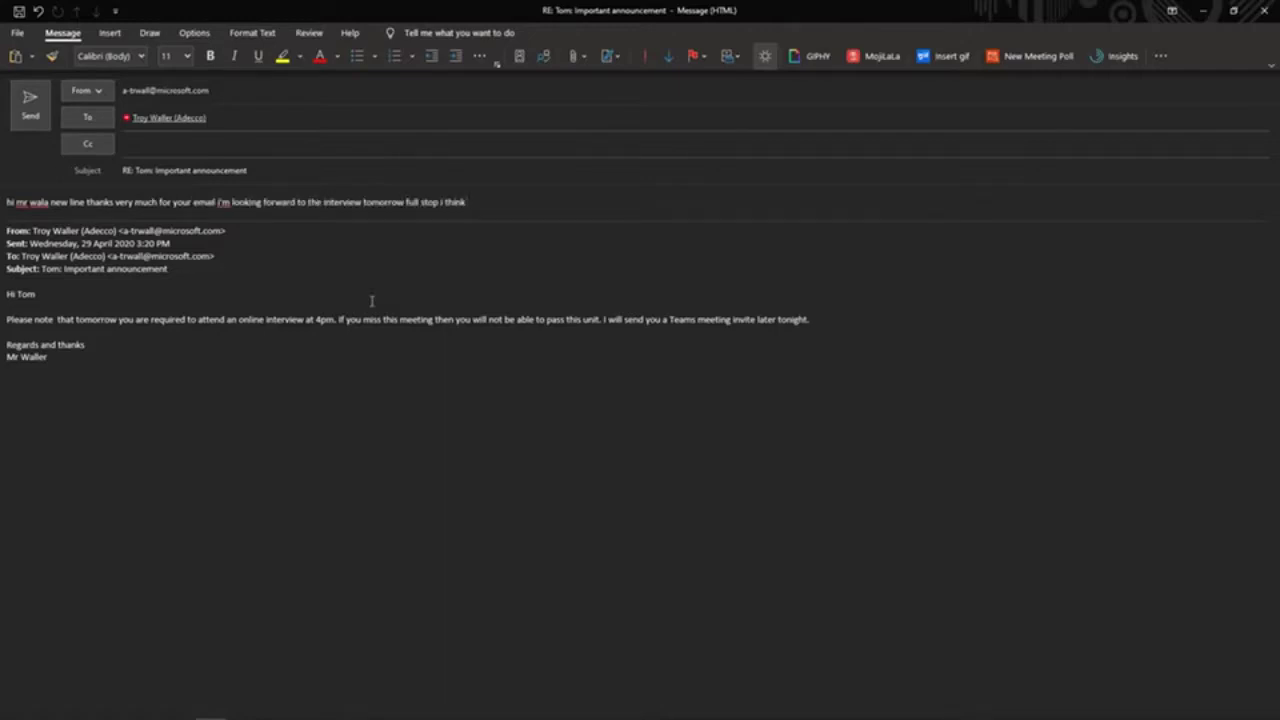
pyautogui.write(" it'll be great.")
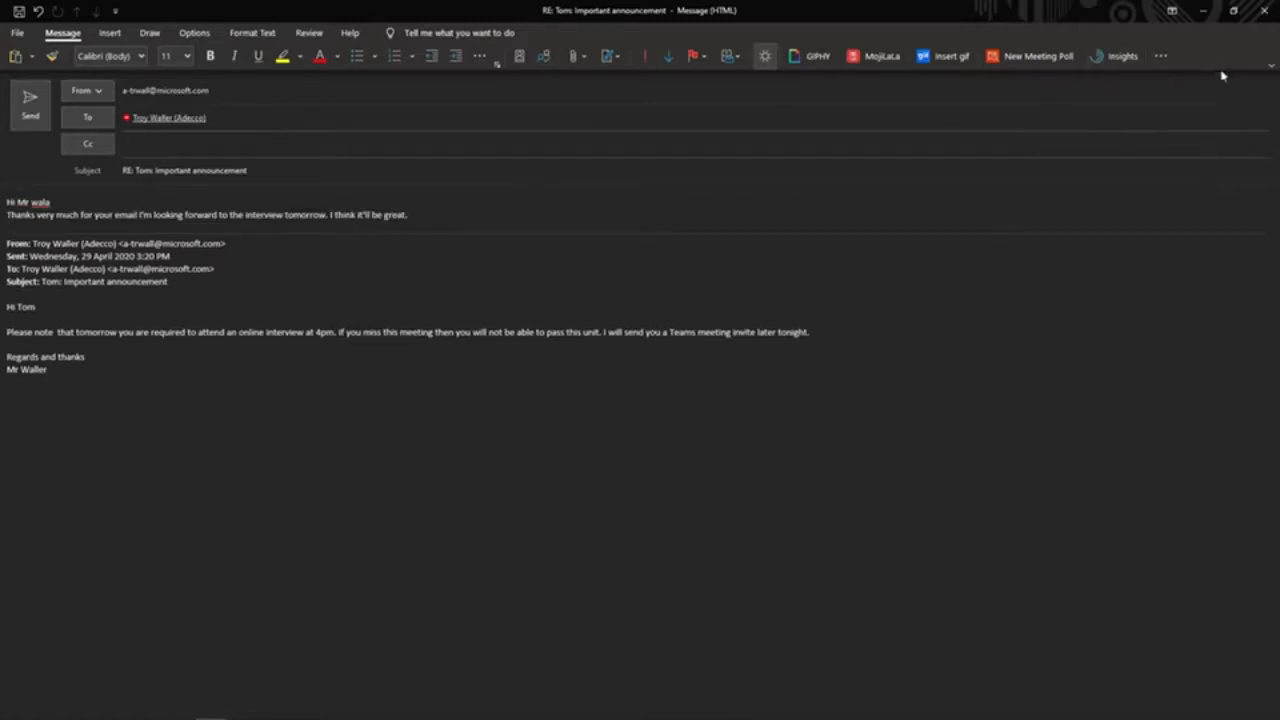
pyautogui.click(1163, 58)
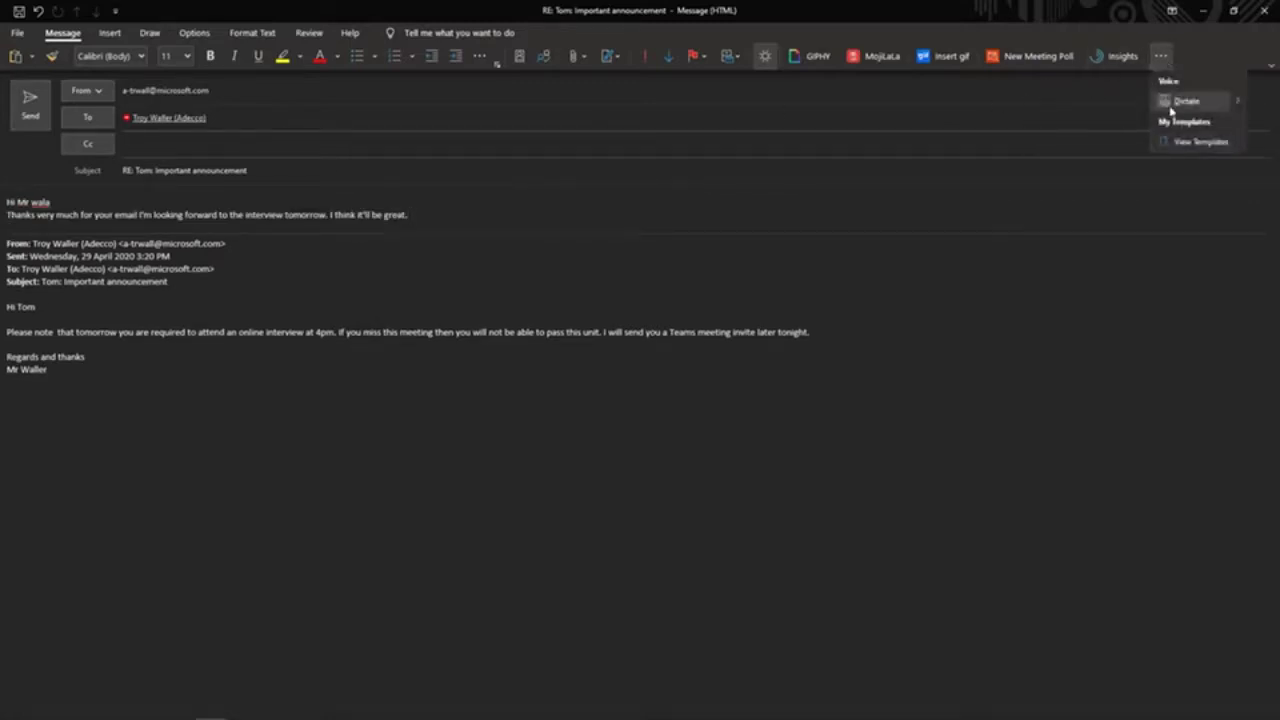
pyautogui.click(1170, 104)
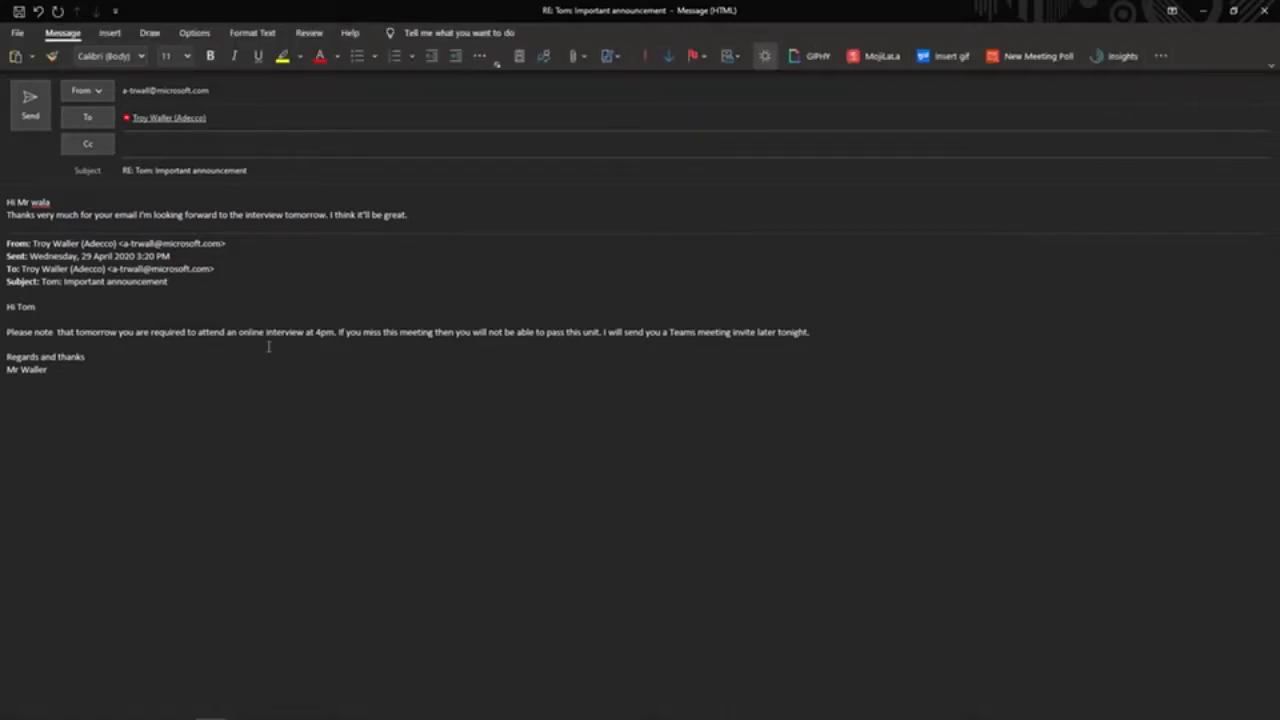
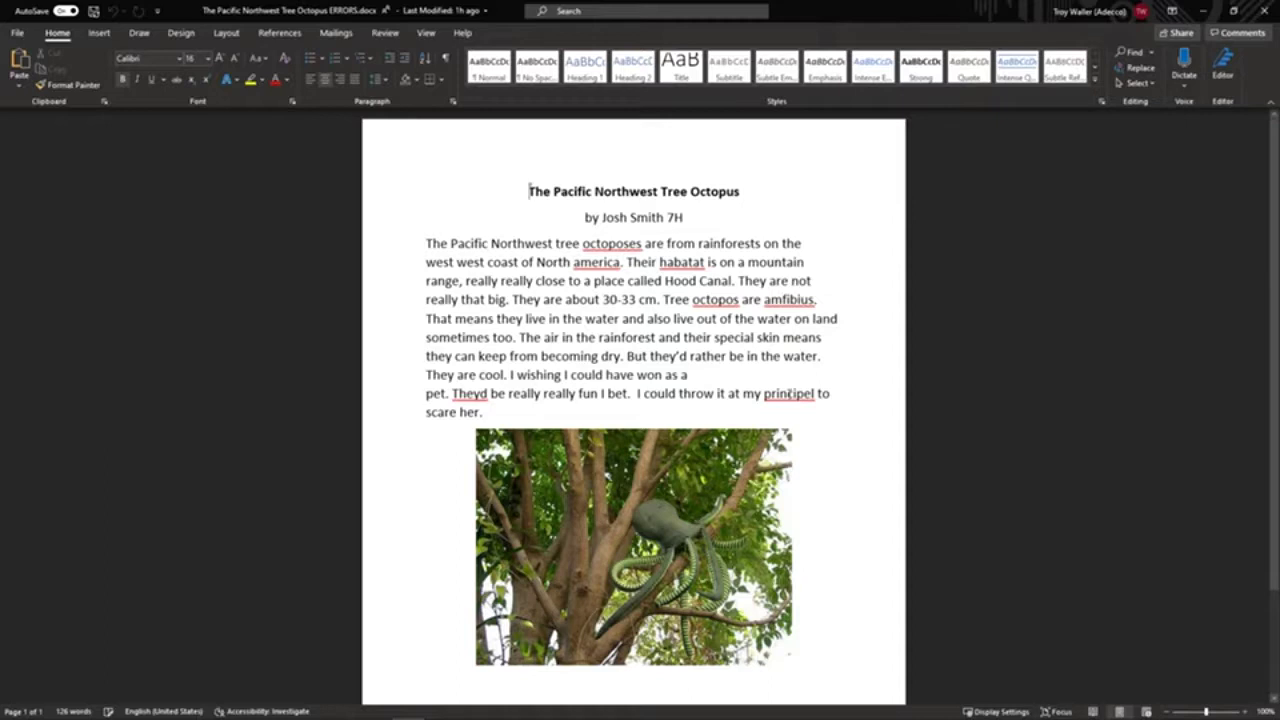
# In desktop Word, try correcting "principel" to "principal" after browsing the spelling suggestions' options, and undo the correction
pyautogui.rightClick(789, 394)
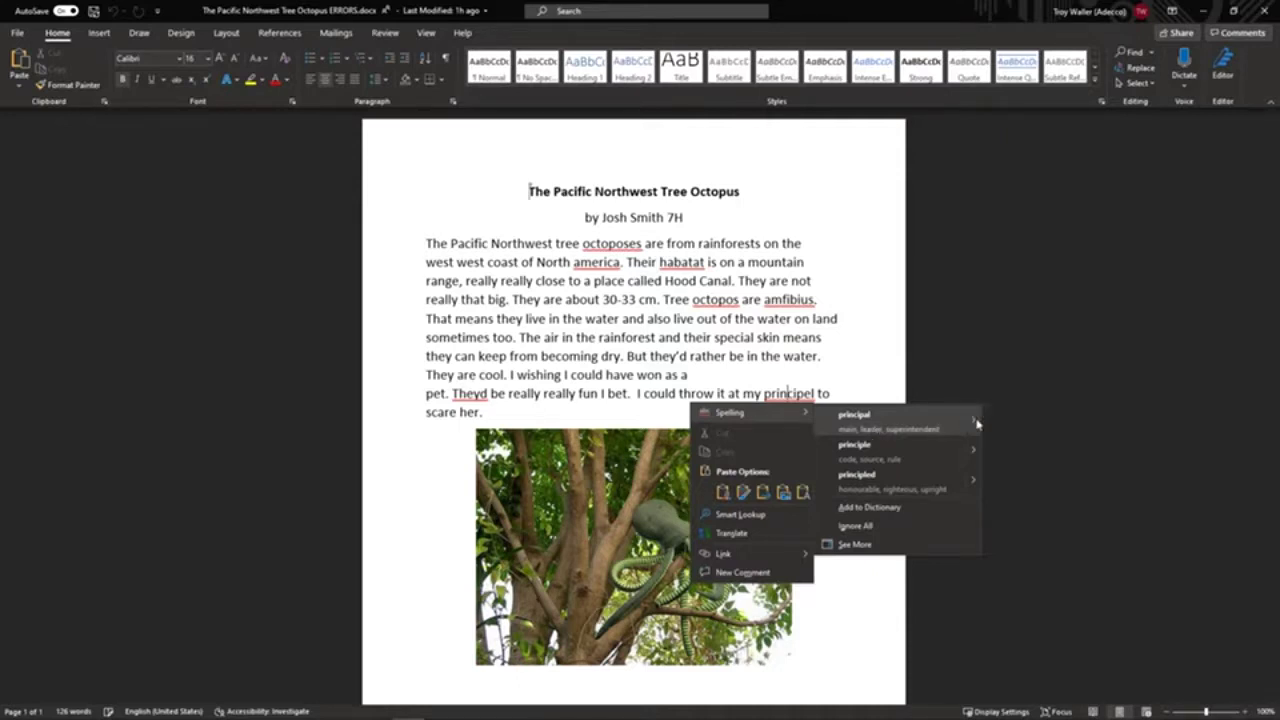
pyautogui.moveTo(977, 424)
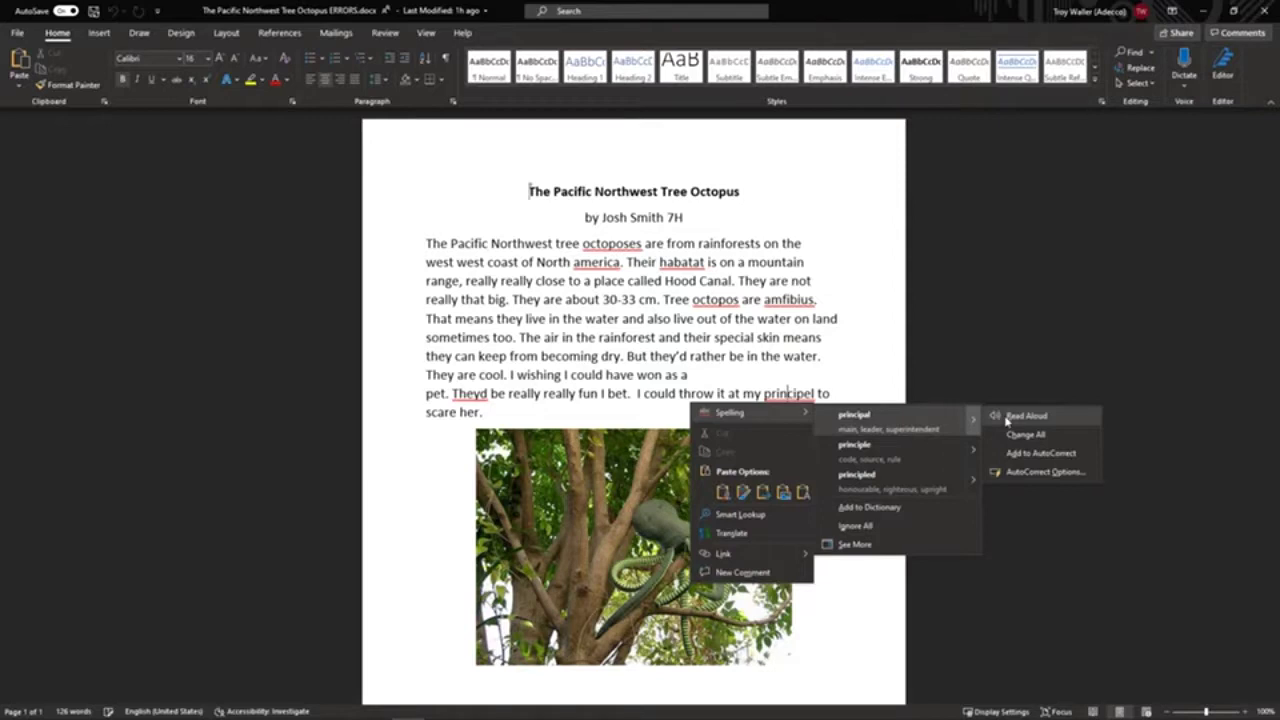
pyautogui.moveTo(973, 455)
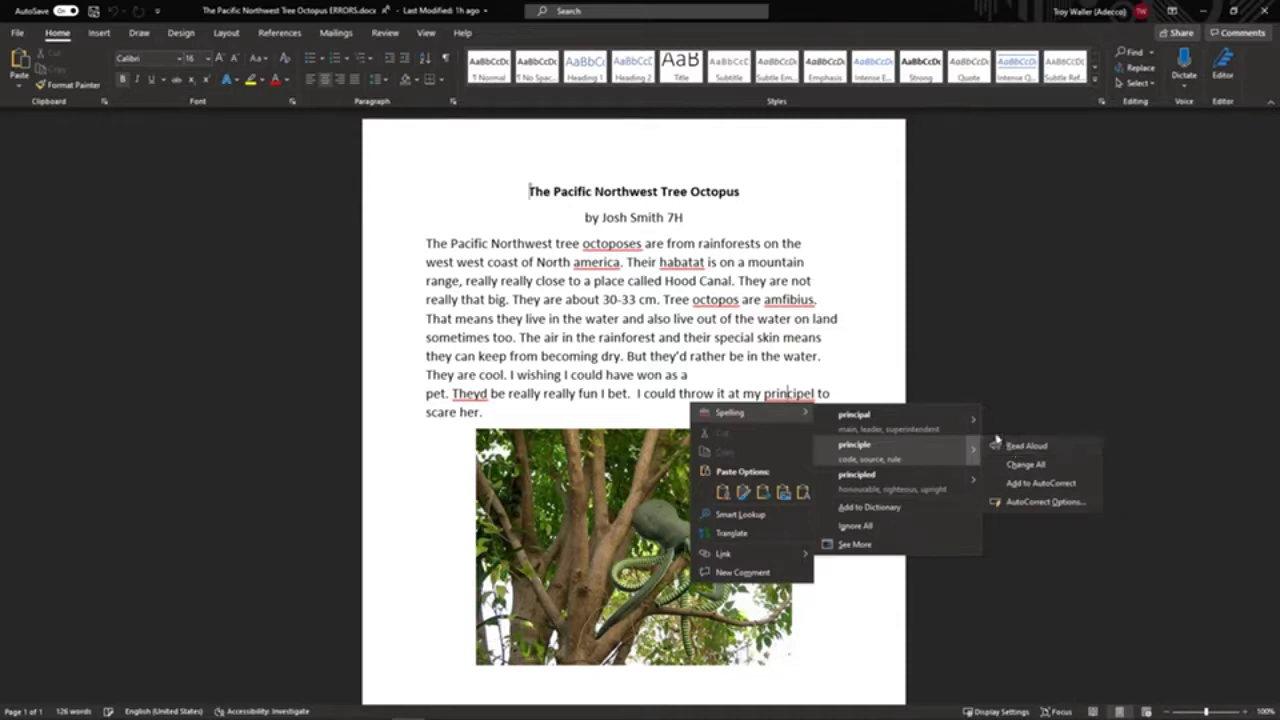
pyautogui.click(922, 423)
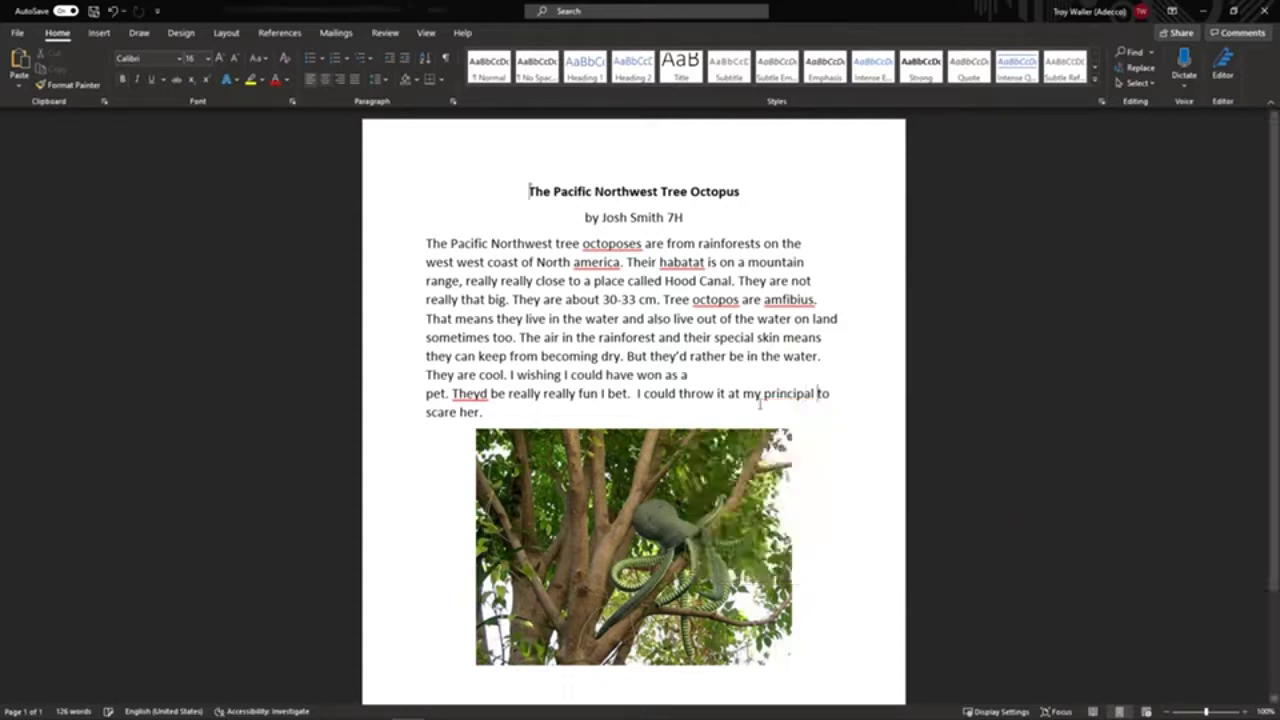
pyautogui.click(110, 14)
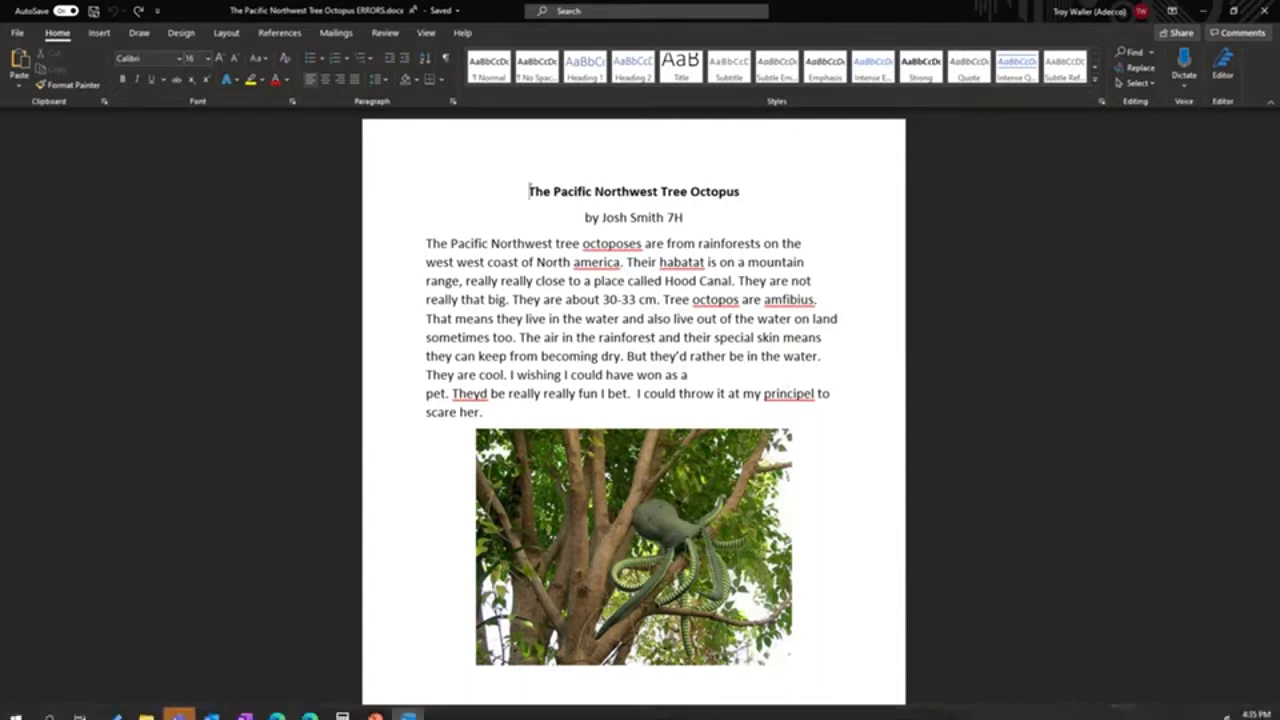
# View the browser copy of The Pacific Northwest Tree Octopus ERRORS, and return to the desktop copy to open Editor
pyautogui.click(375, 706)
pyautogui.press('Right')
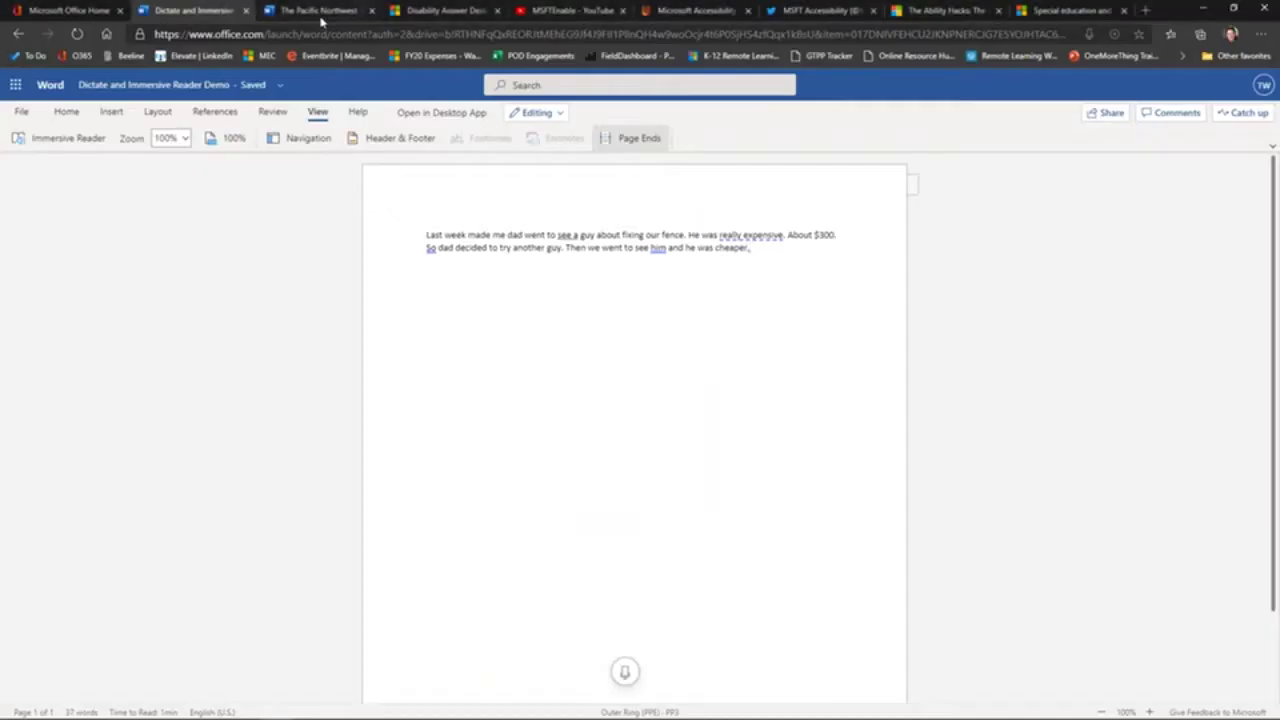
pyautogui.click(319, 12)
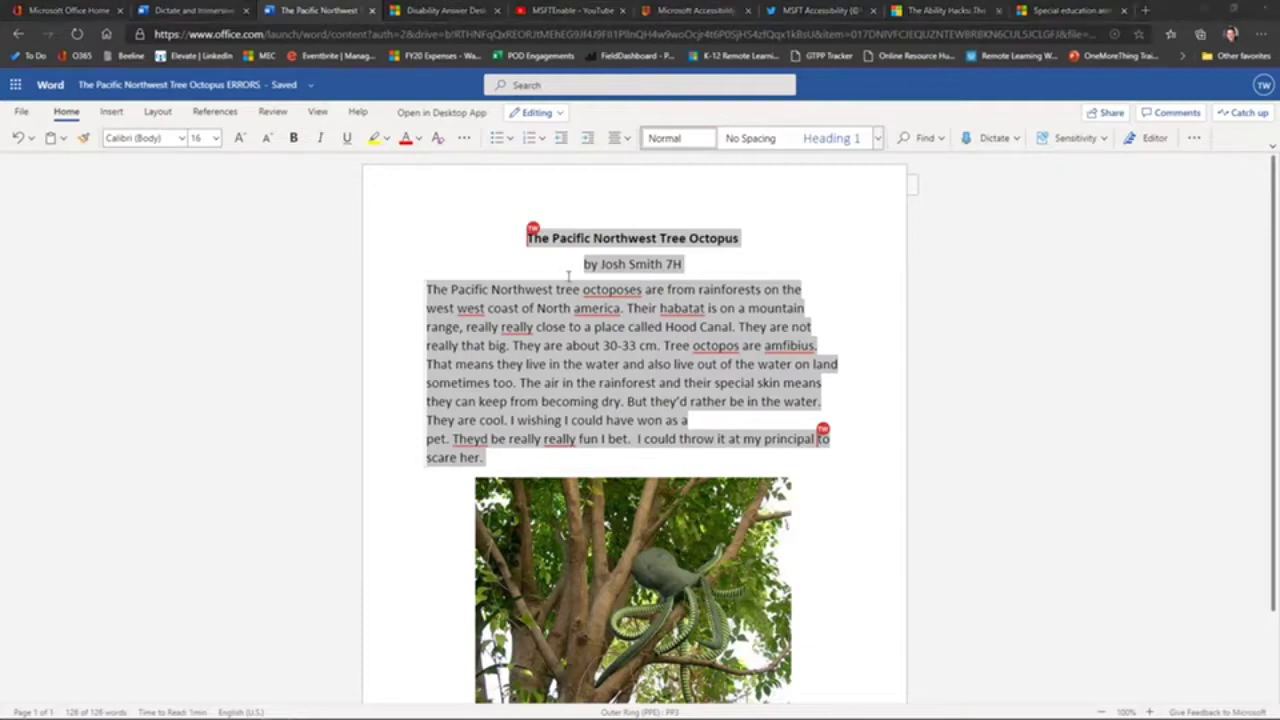
pyautogui.hotkey('alt', 'Tab')
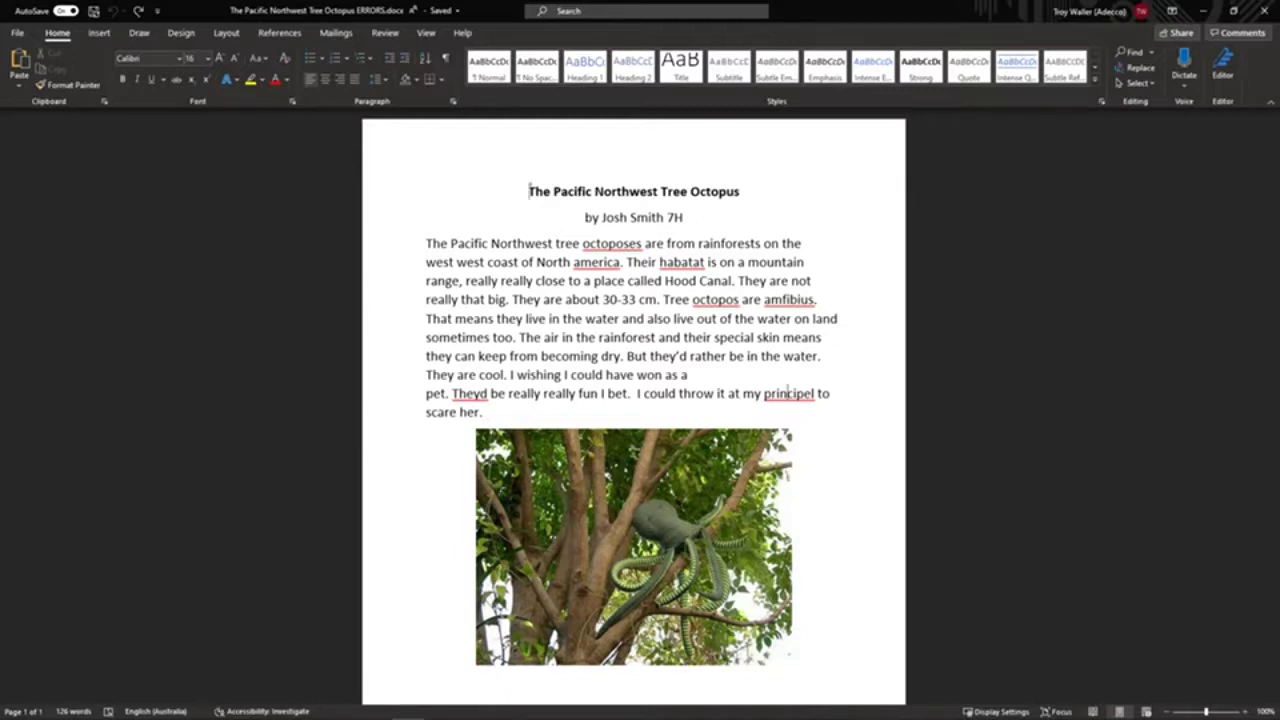
pyautogui.click(1224, 64)
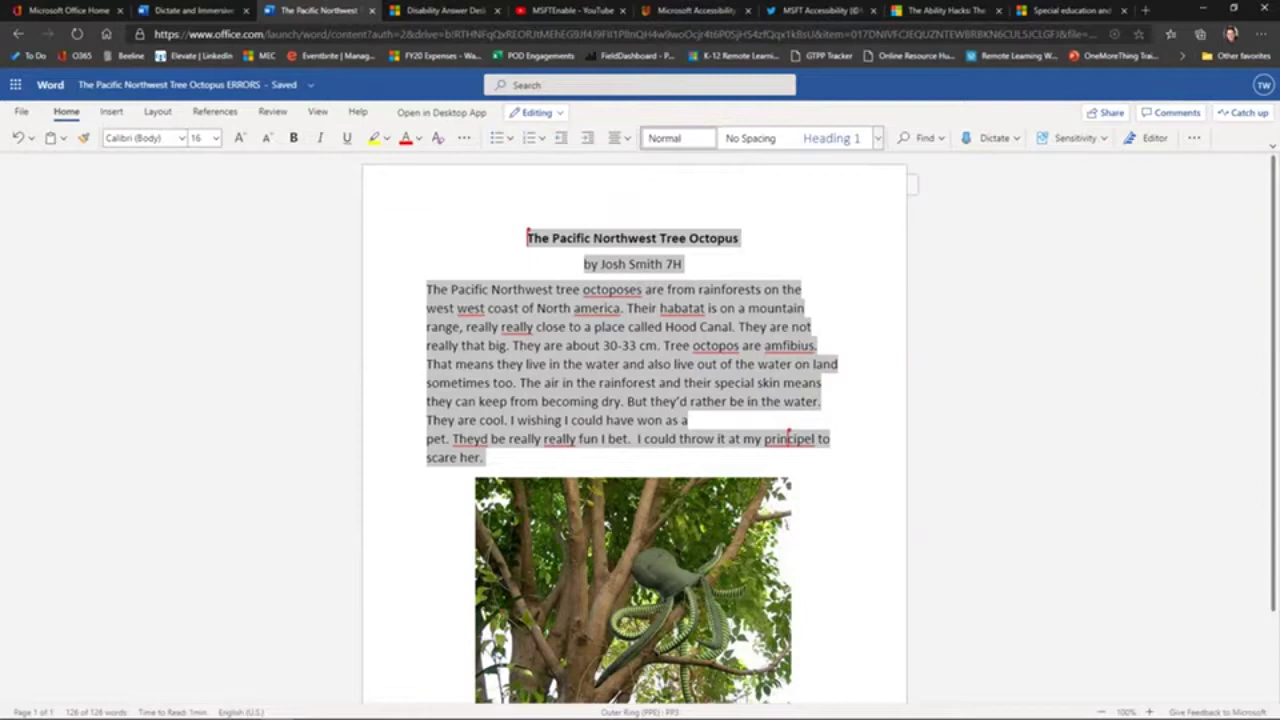
# Run Editor on the document in Word for the web and accept the Conciseness suggestion "close" for "really close"
pyautogui.click(1152, 140)
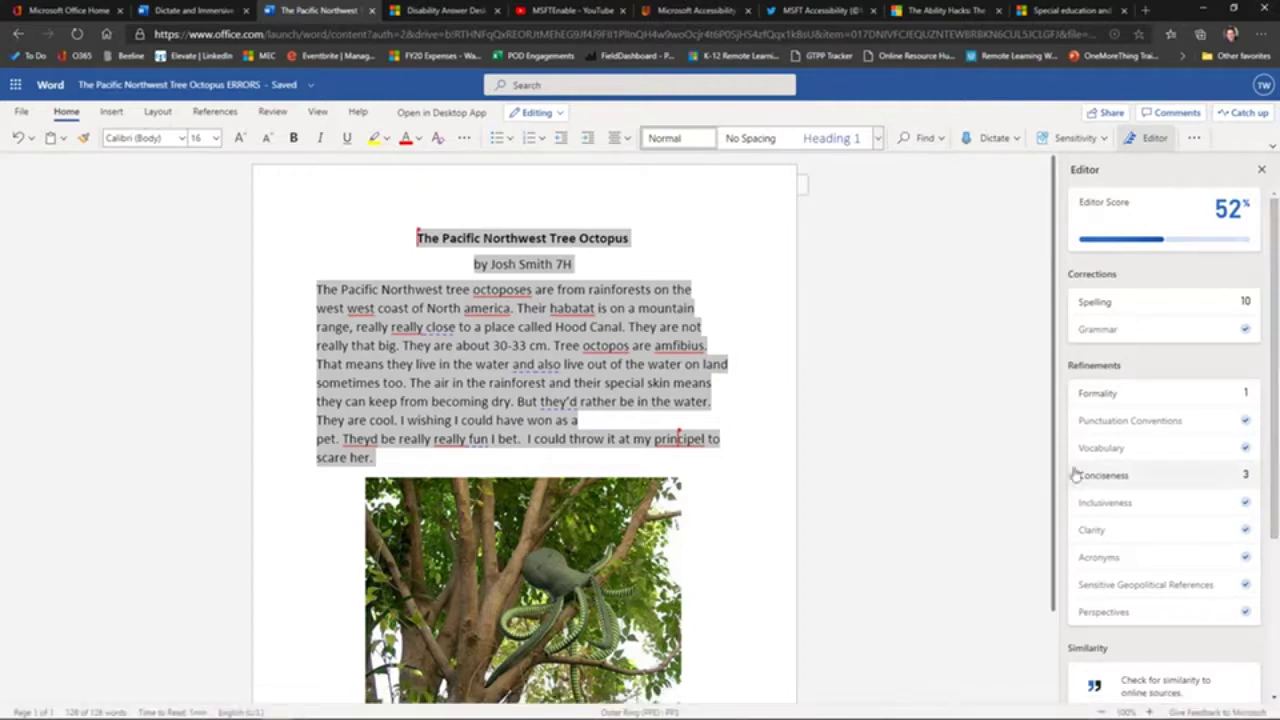
pyautogui.click(1105, 476)
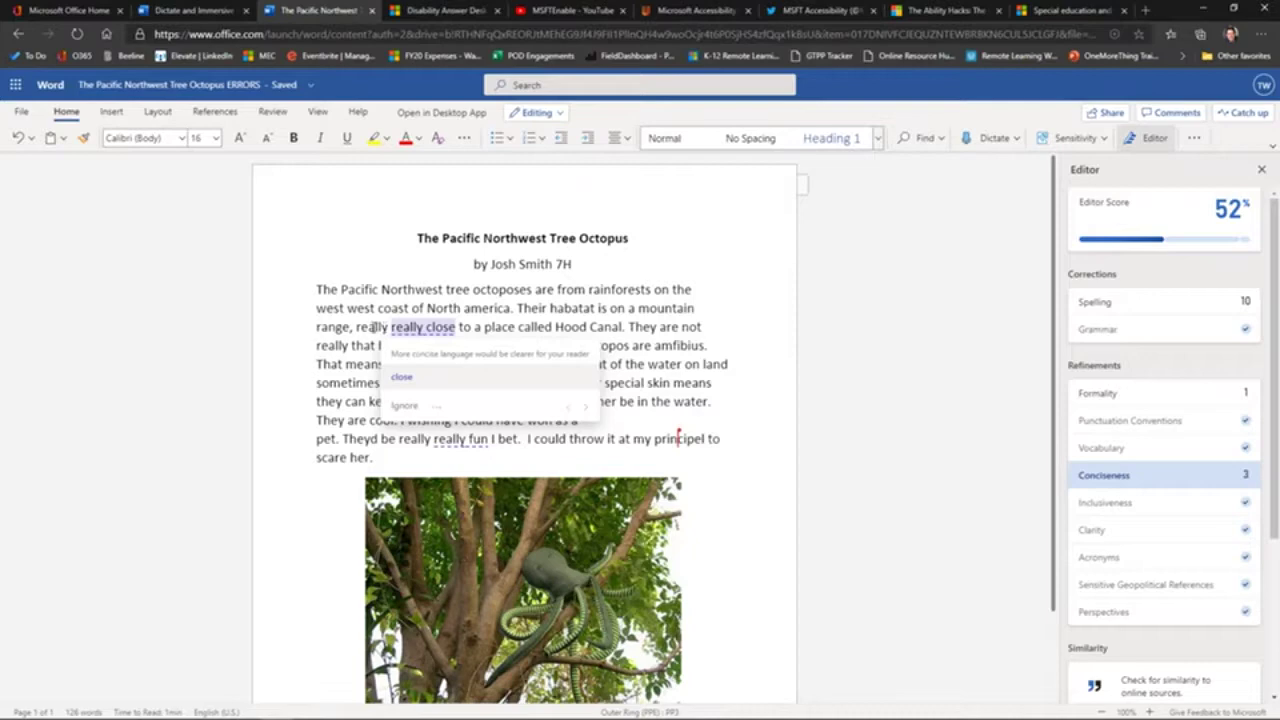
pyautogui.click(429, 378)
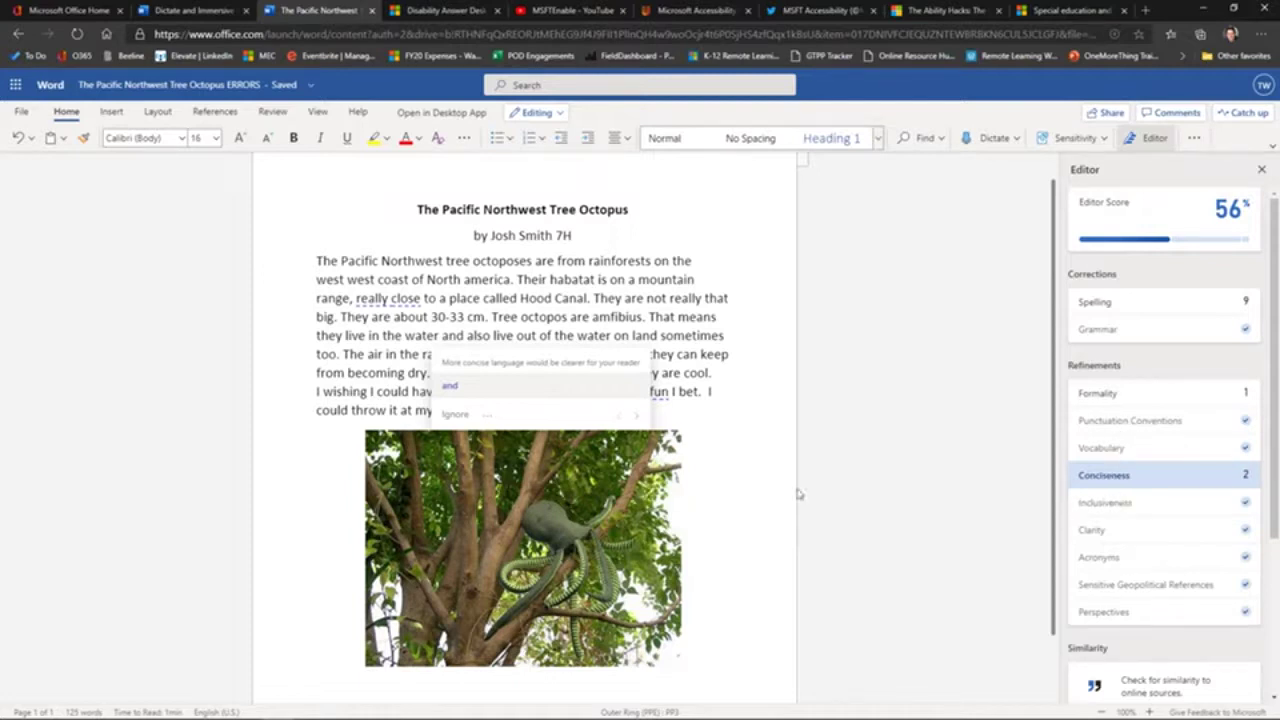
# Examine the remaining refinements, the similarity check and the document stats in Editor
pyautogui.scroll(-1, 1170, 463)
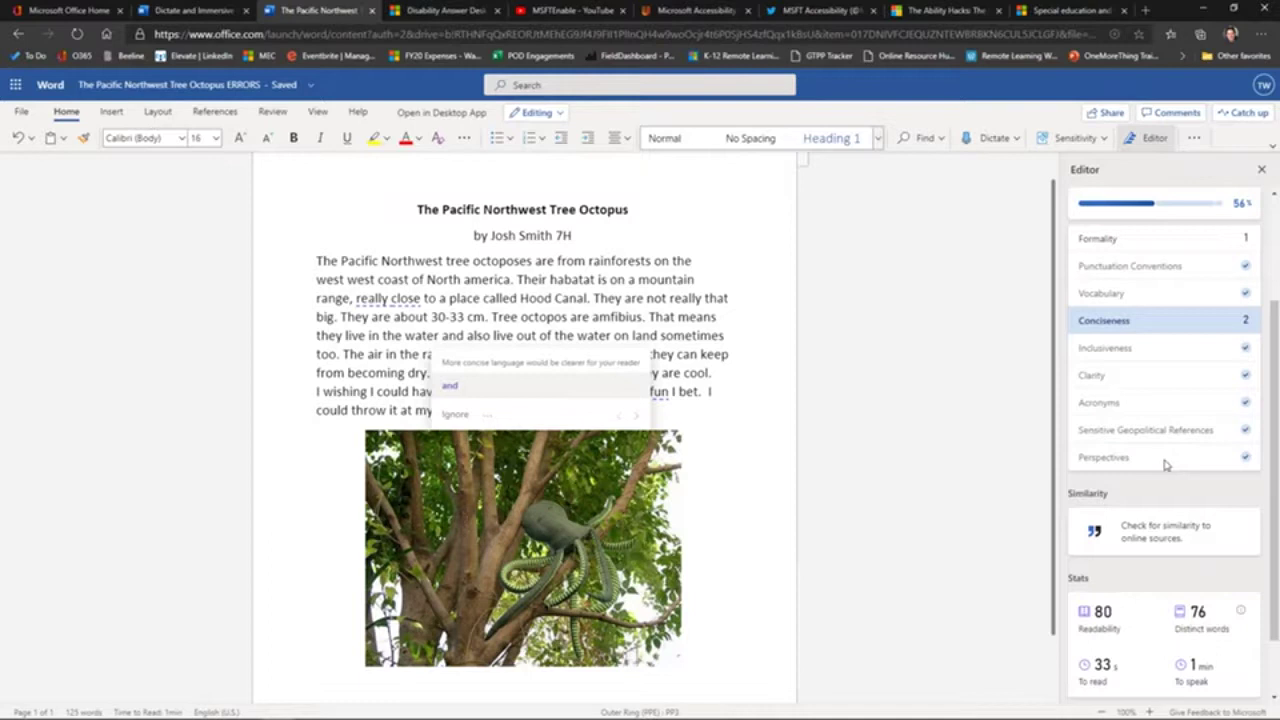
pyautogui.scroll(-1, 1162, 465)
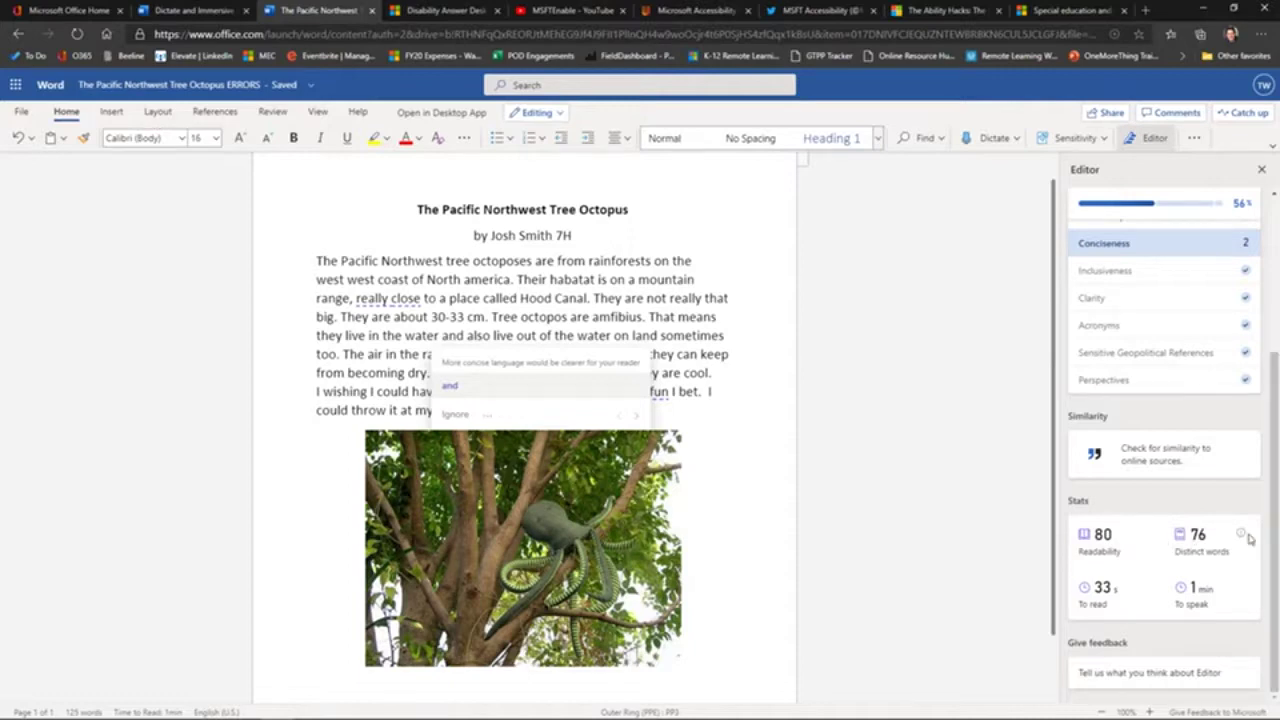
pyautogui.moveTo(1243, 538)
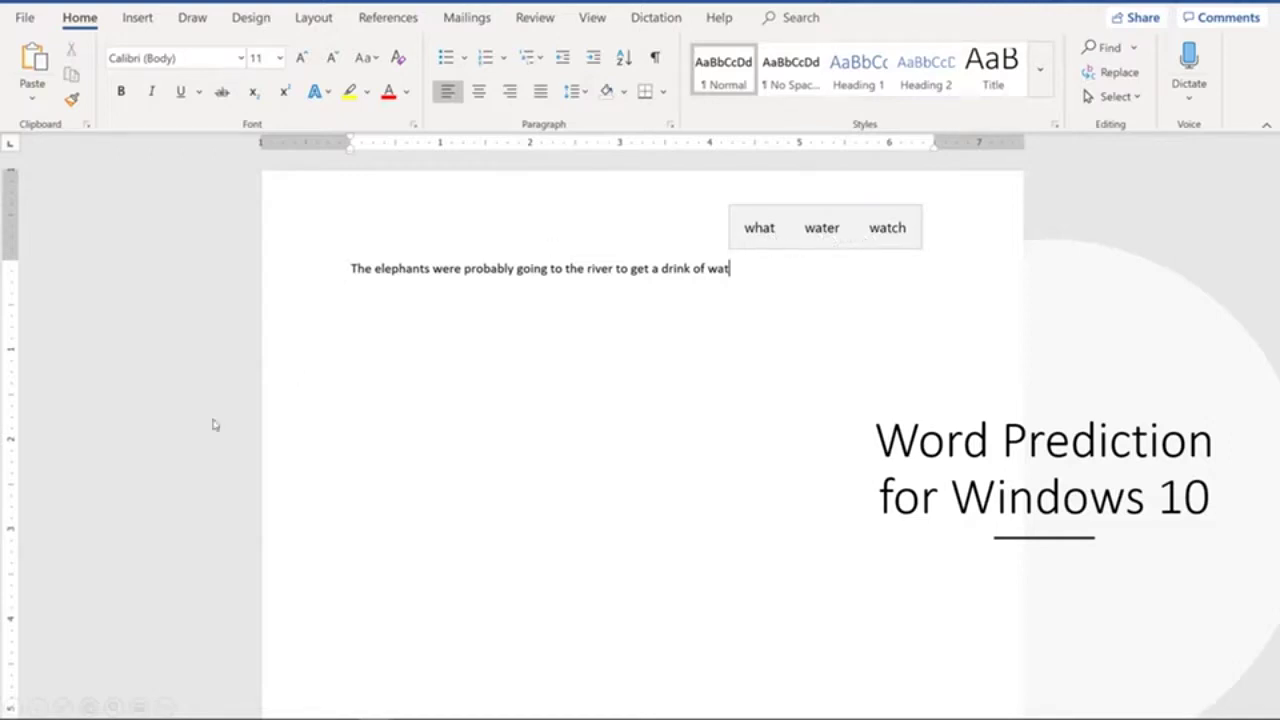
pyautogui.moveTo(62, 716)
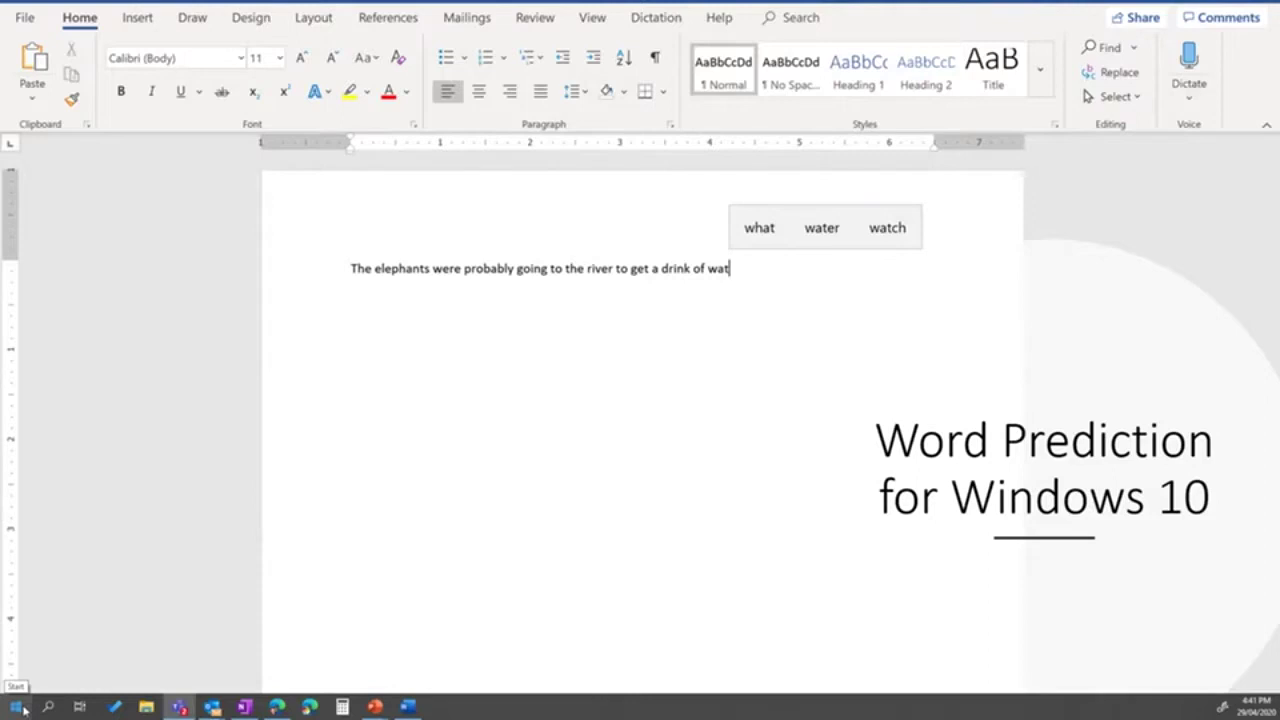
pyautogui.click(22, 708)
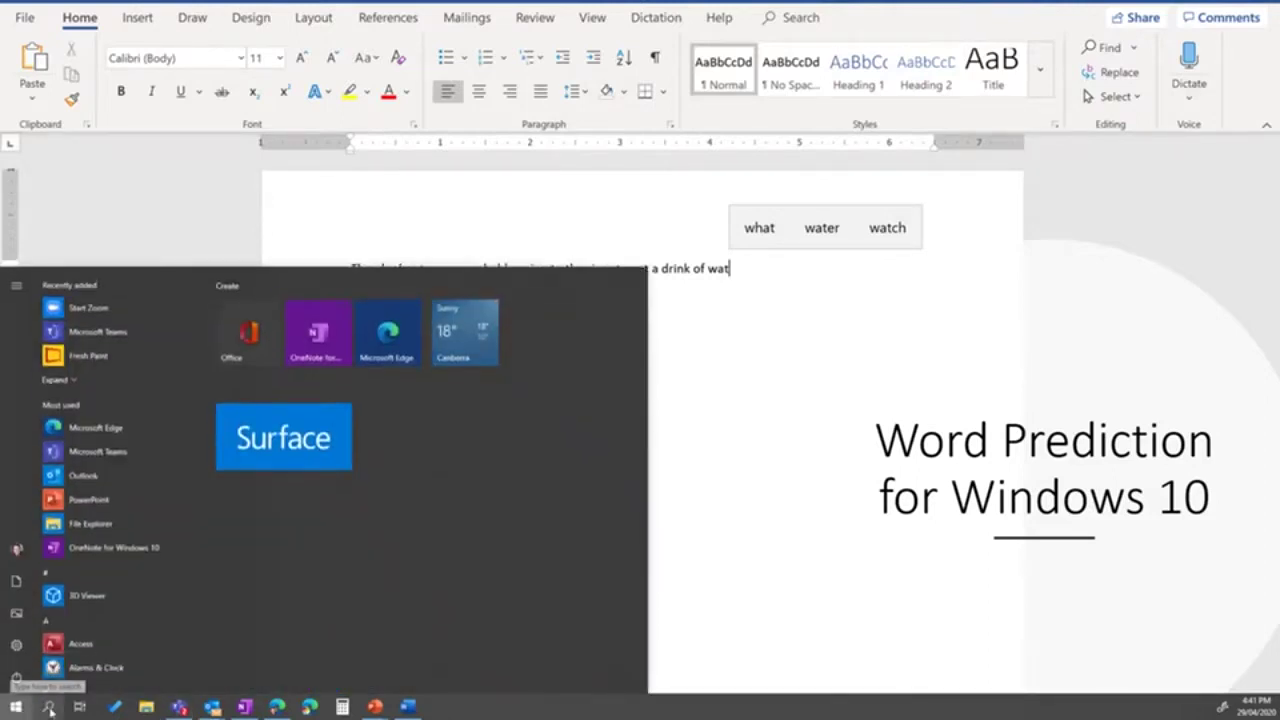
pyautogui.click(48, 708)
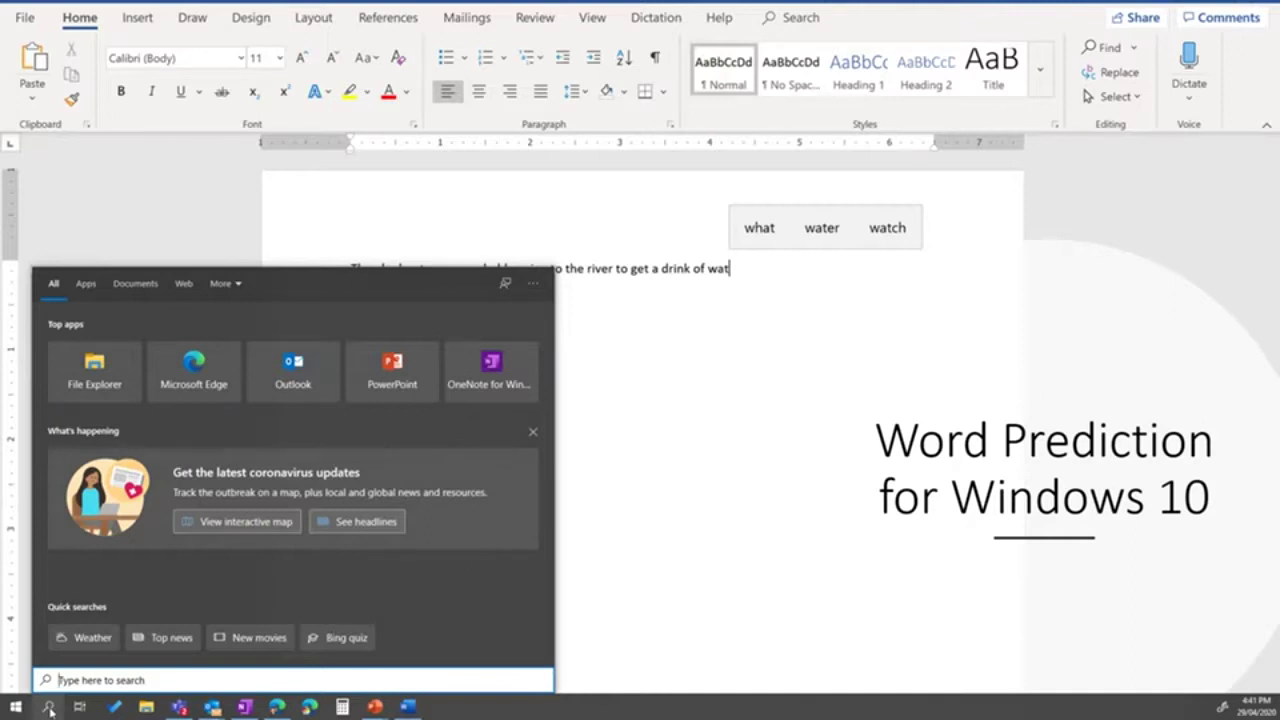
pyautogui.write('suggest')
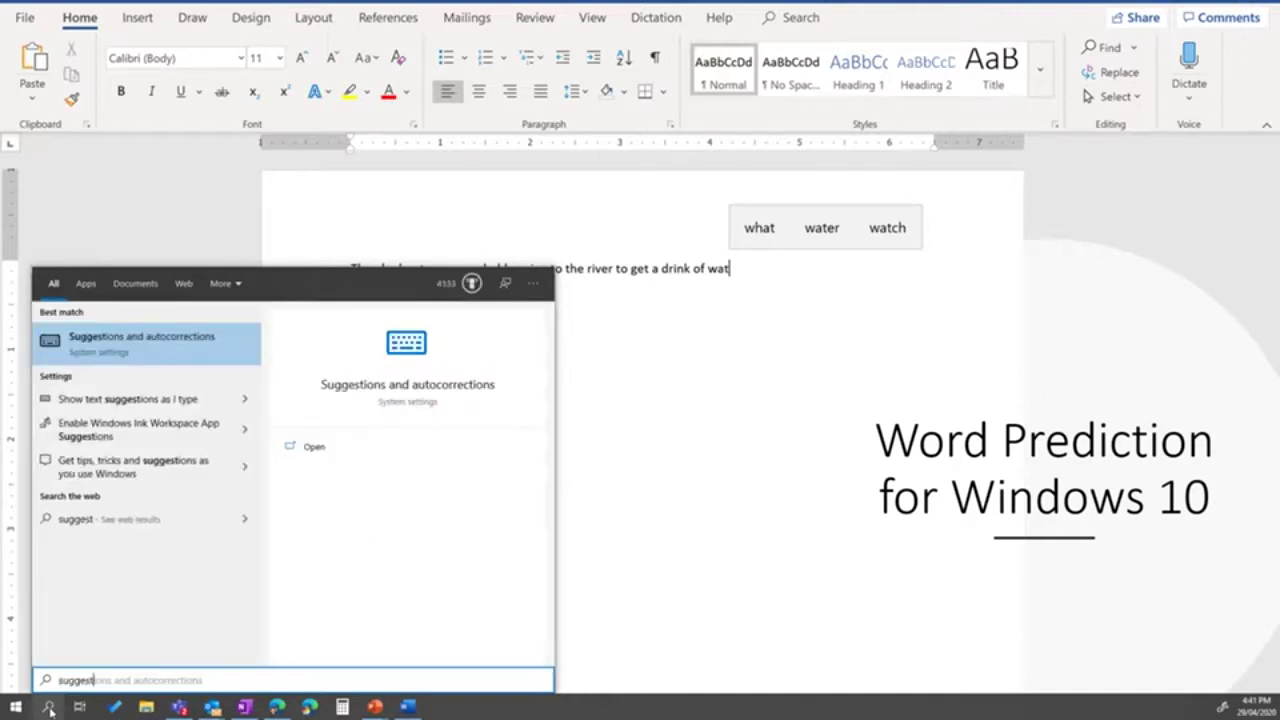
pyautogui.write(' word')
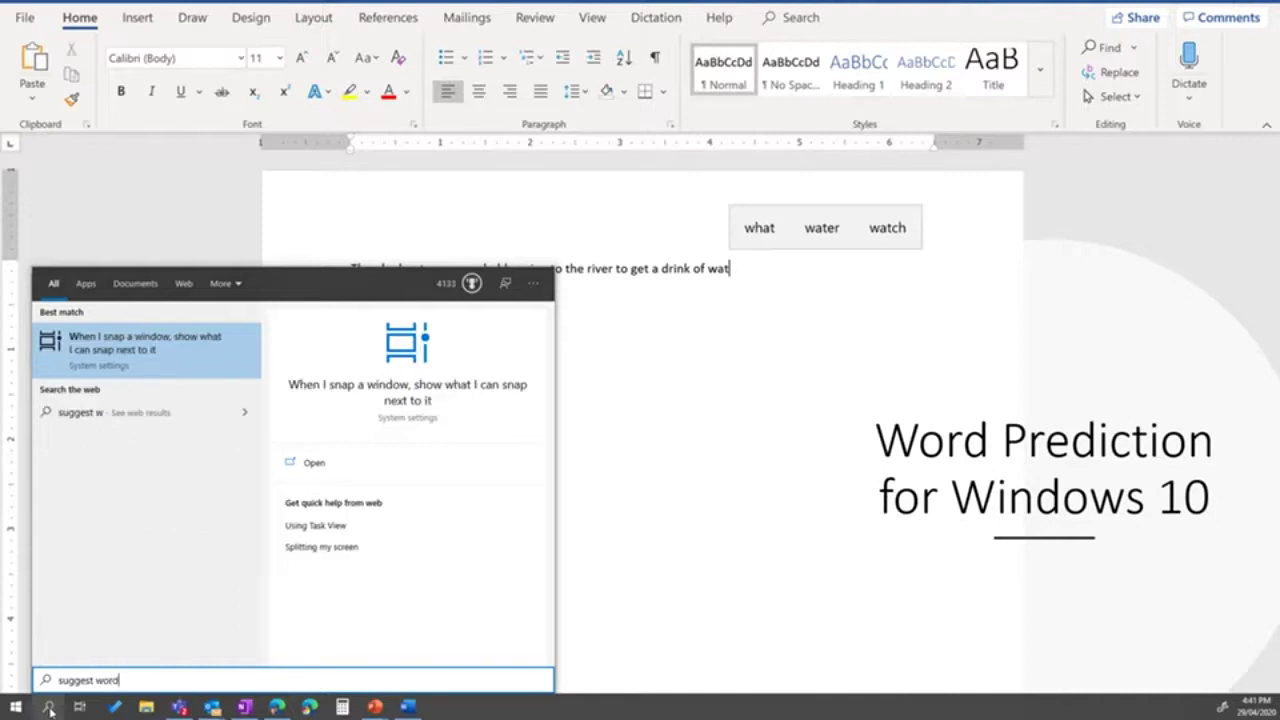
pyautogui.press('BackSpace')
pyautogui.press('BackSpace')
pyautogui.press('BackSpace')
pyautogui.press('BackSpace')
pyautogui.press('BackSpace')
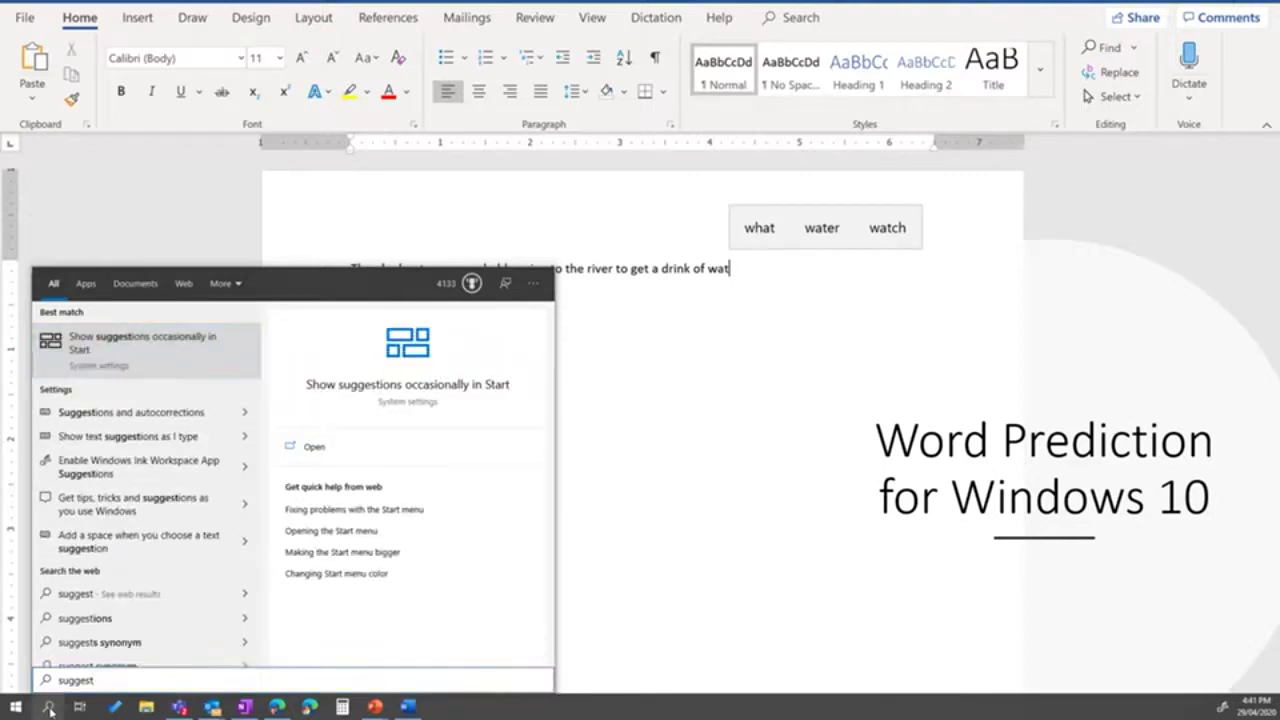
pyautogui.click(47, 707)
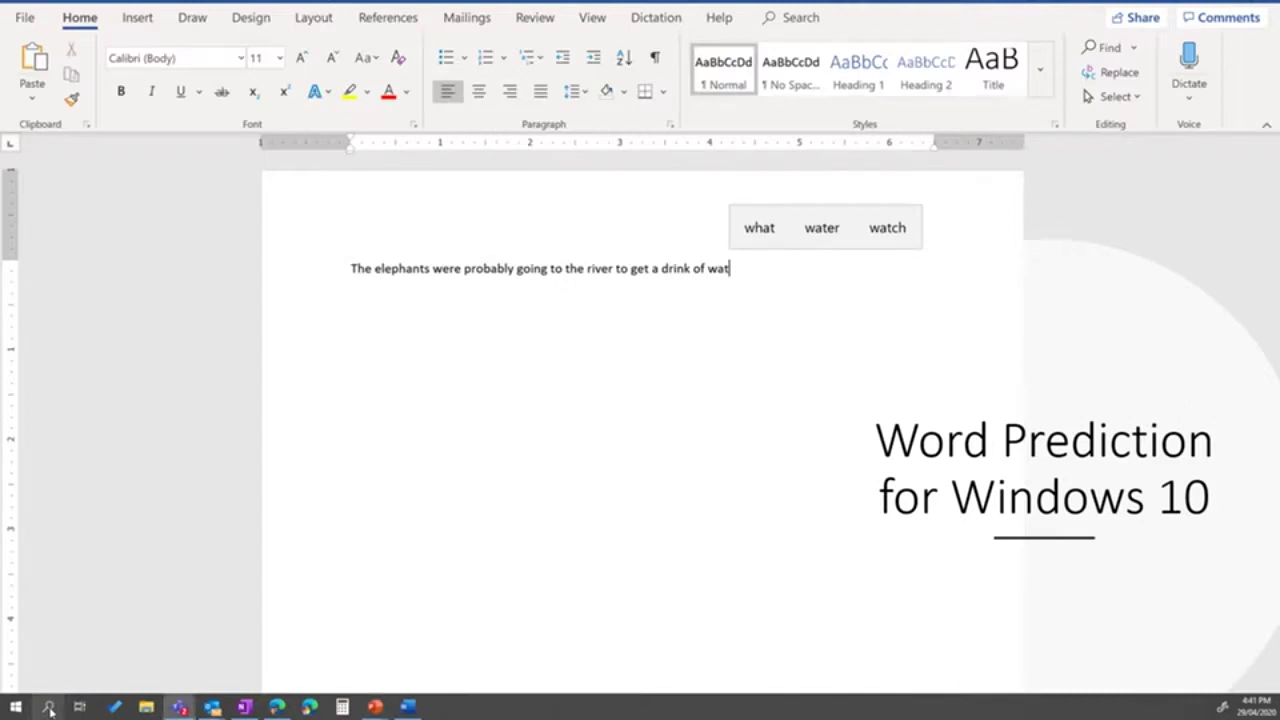
# Find the "Show text suggestions as I type" setting in Windows and turn it on for the hardware keyboard
pyautogui.click(47, 707)
pyautogui.write('s')
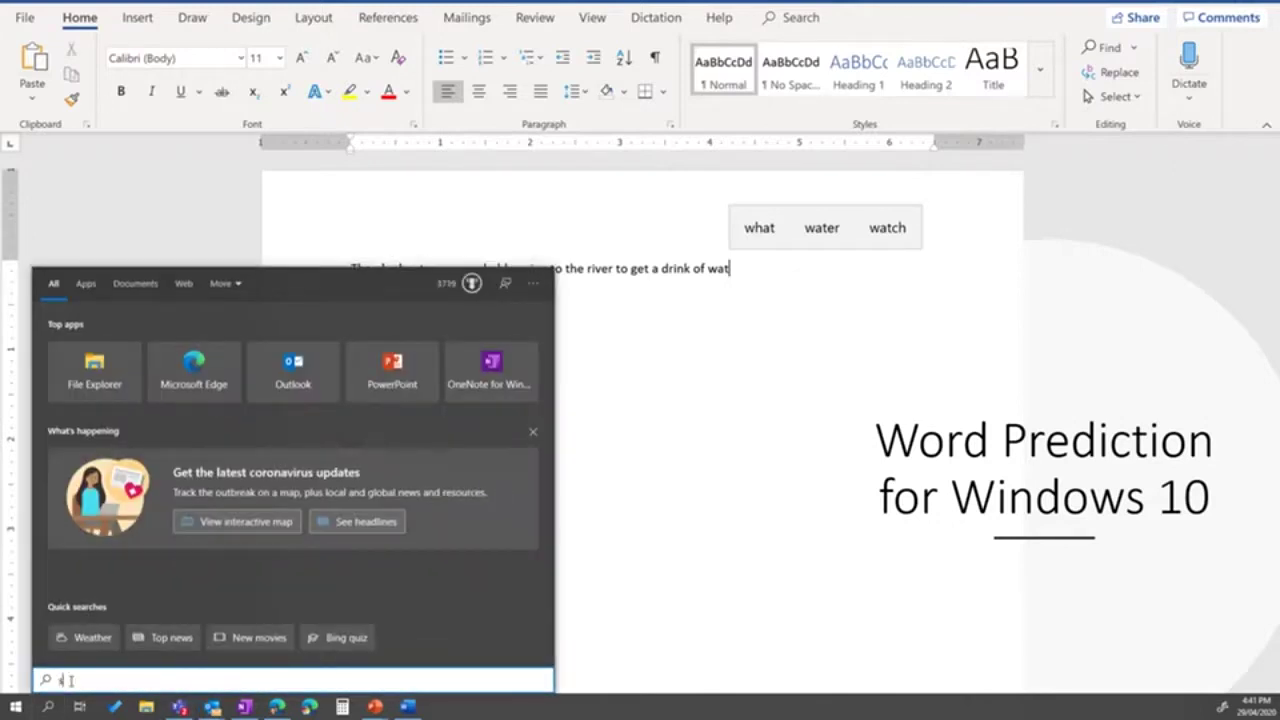
pyautogui.write('how text')
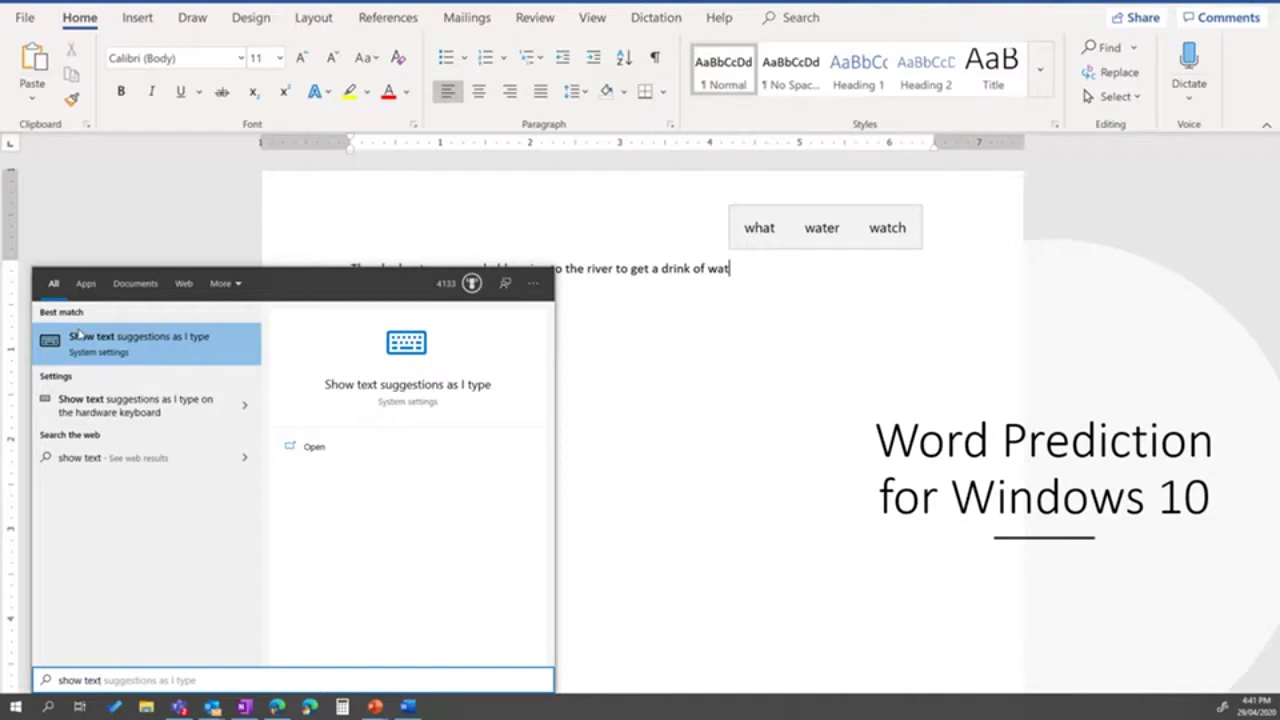
pyautogui.click(118, 347)
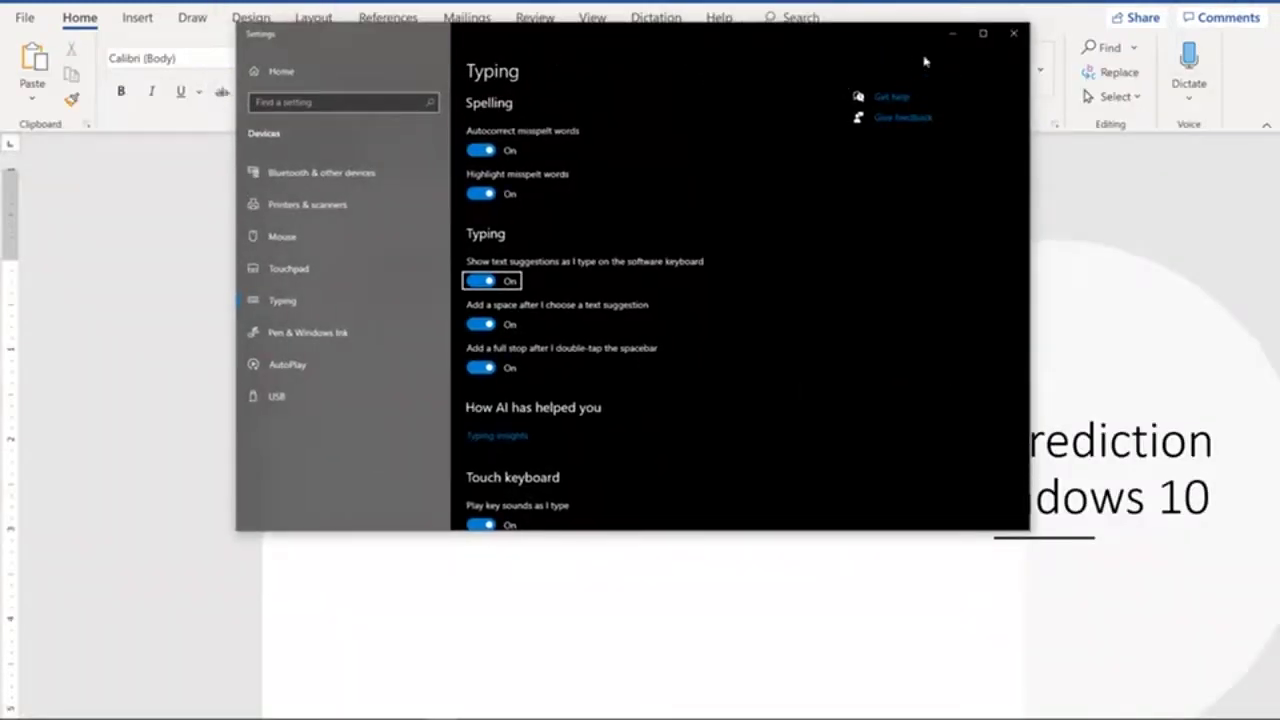
pyautogui.click(984, 36)
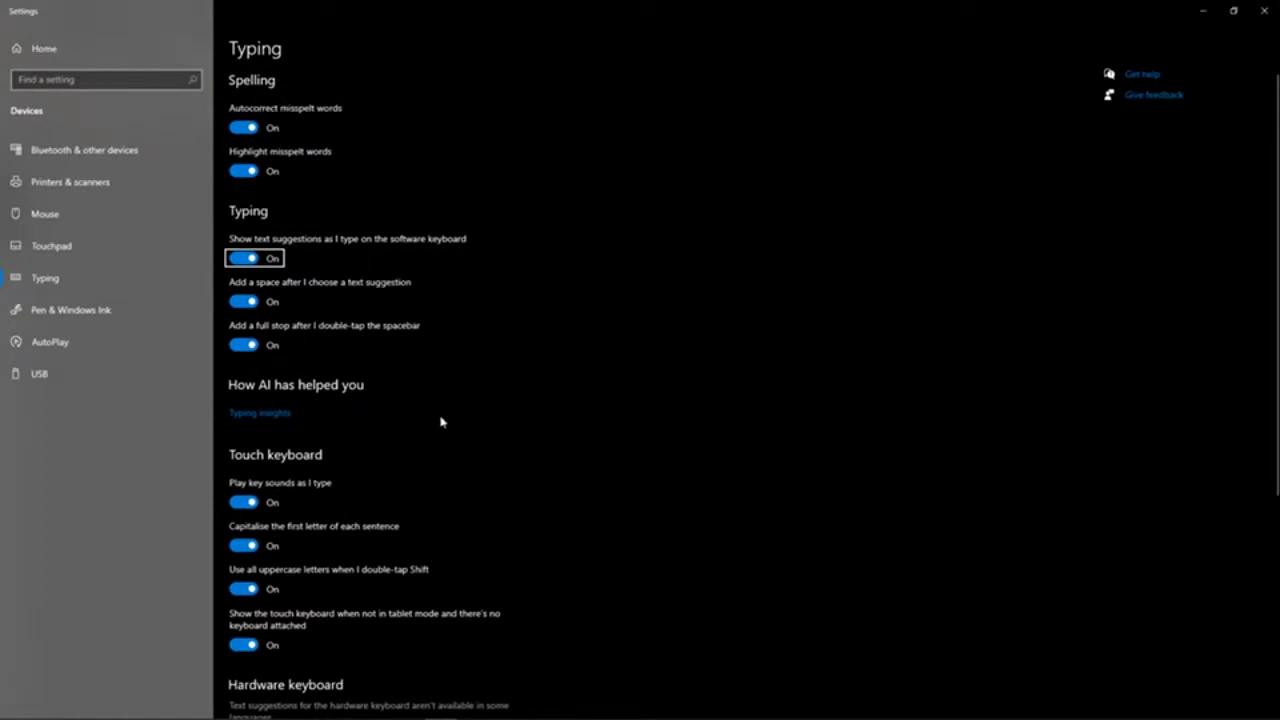
pyautogui.scroll(-2, 433, 408)
pyautogui.scroll(-2, 430, 401)
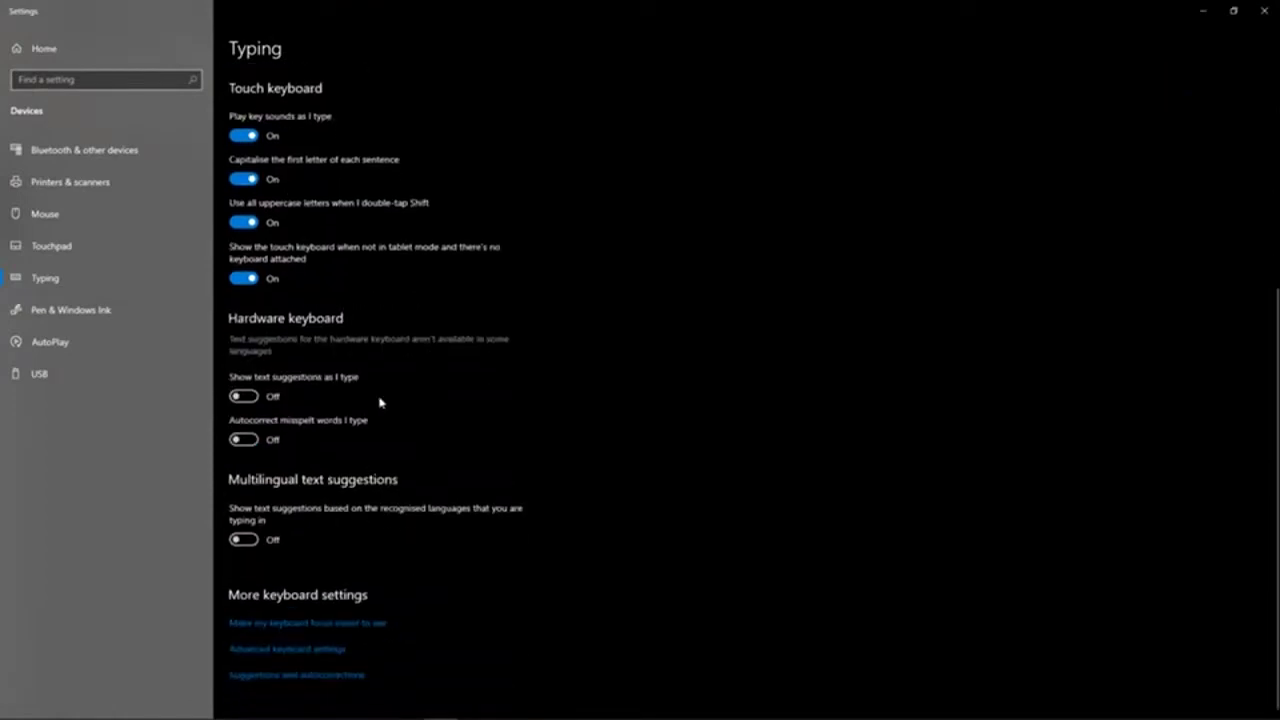
pyautogui.click(244, 396)
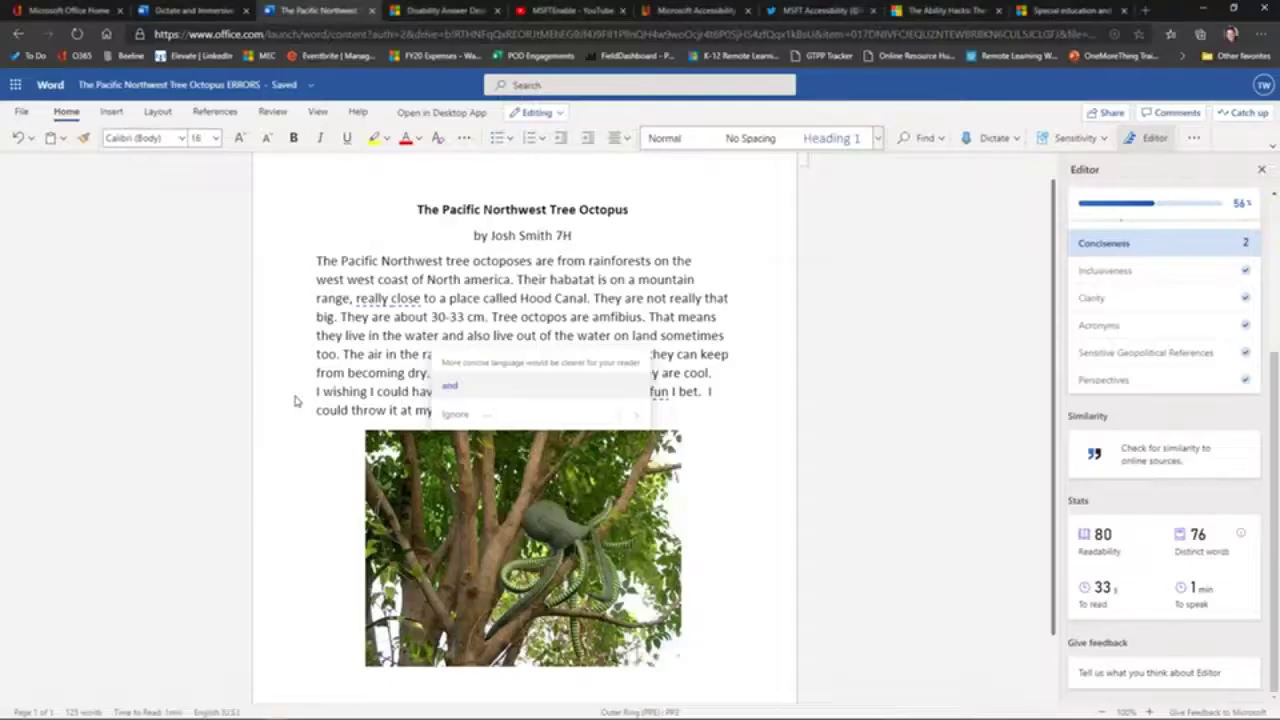
# In Word for the web, write "The man was a produce" below the octopus picture with text suggestions active
pyautogui.scroll(-1, 497, 654)
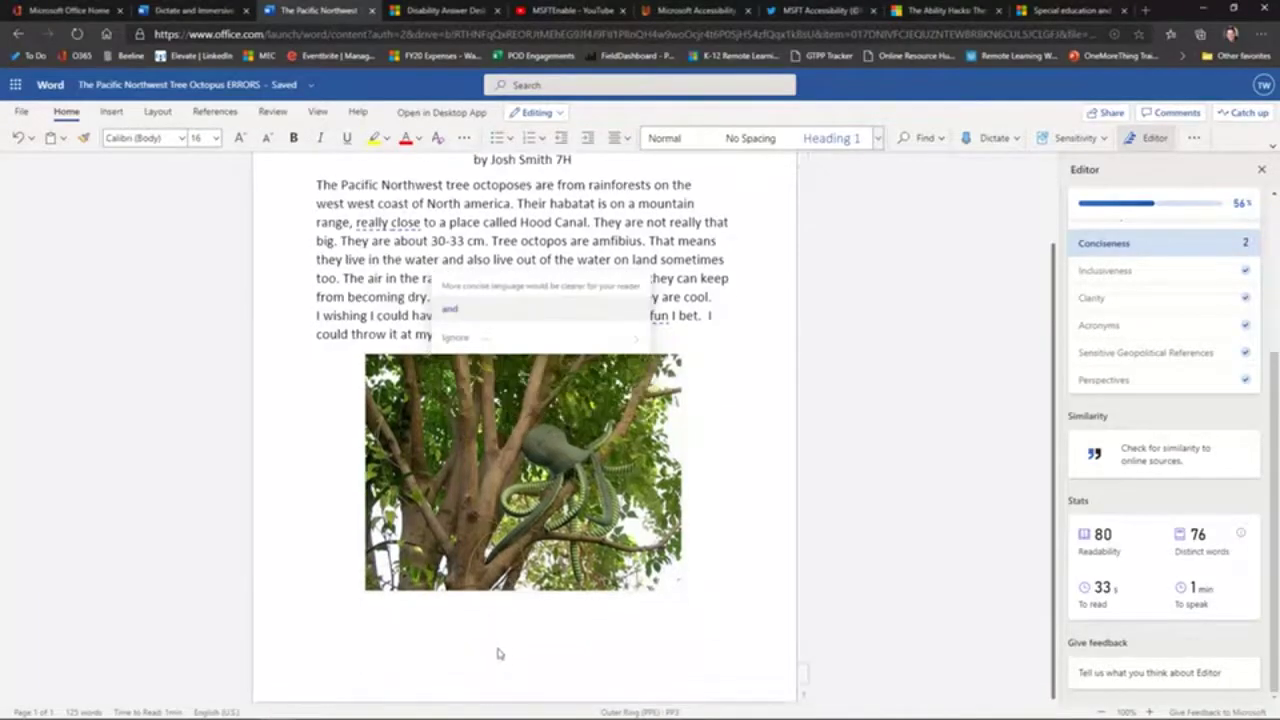
pyautogui.click(391, 617)
pyautogui.click(720, 582)
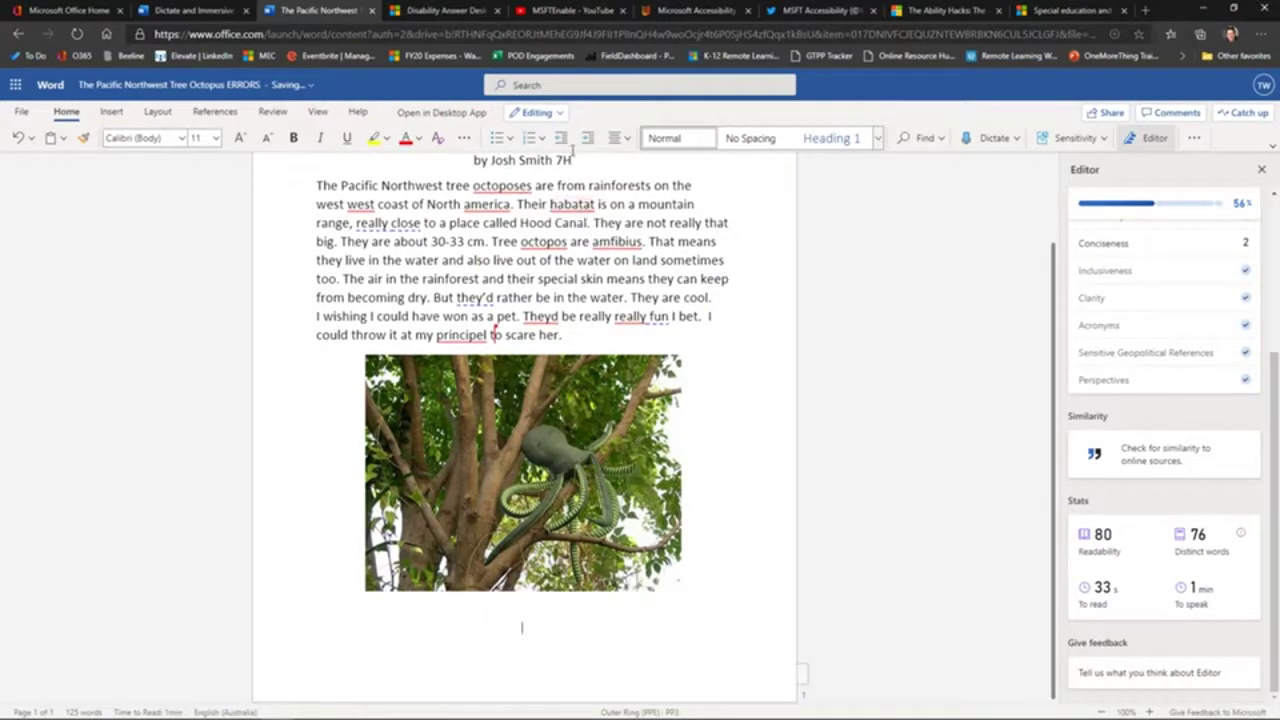
pyautogui.write('The man was a prod')
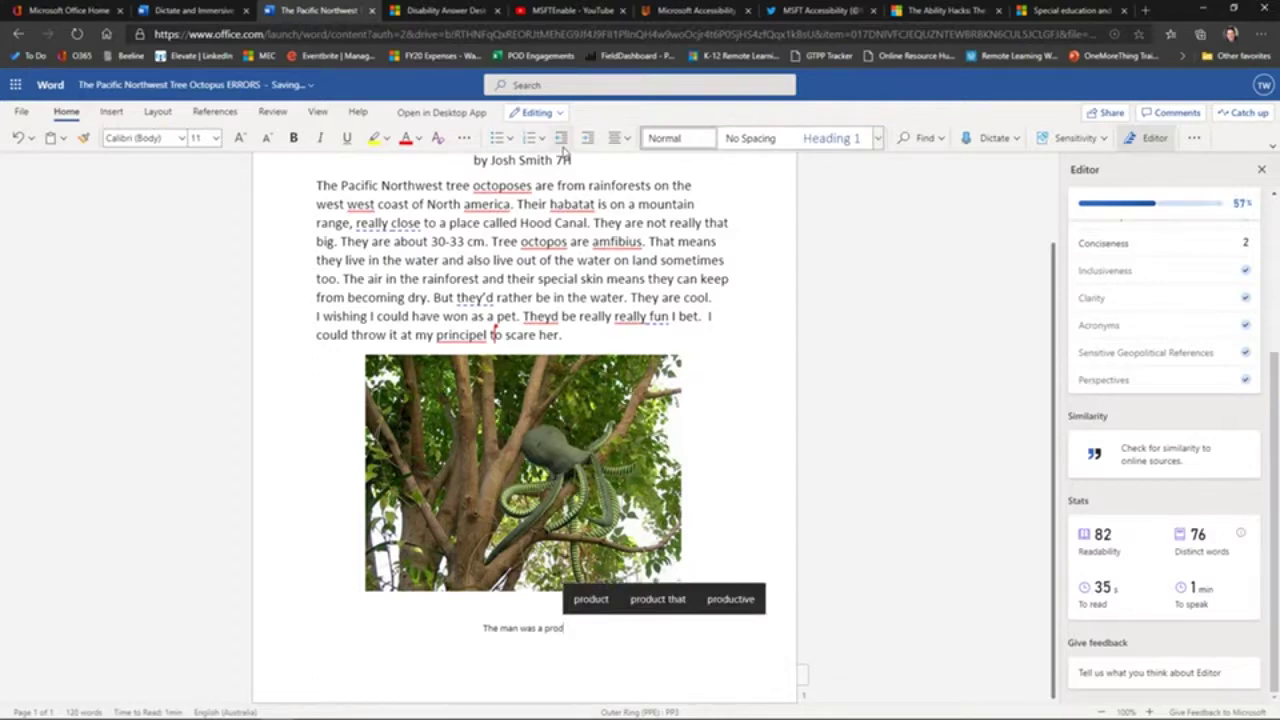
pyautogui.write('u')
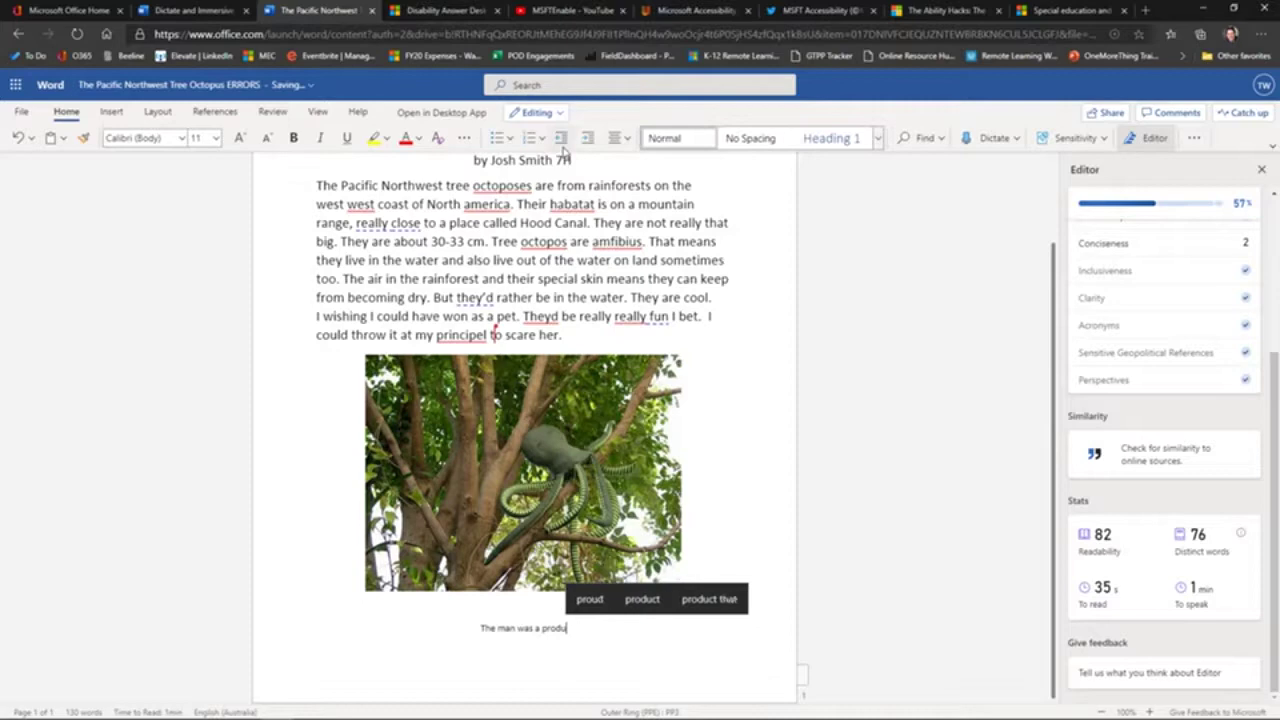
pyautogui.write('ce')
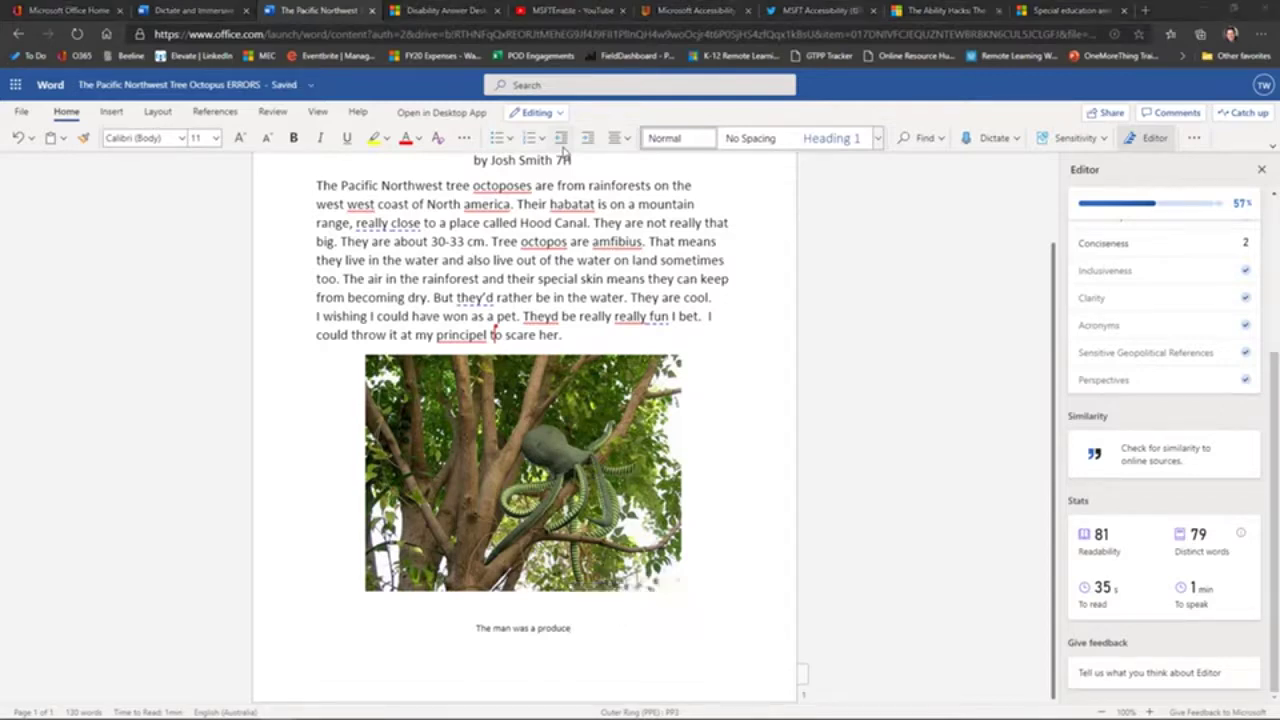
# Close Windows Settings, search for "show" to reopen the text suggestions setting, review it under Hardware keyboard, and close Settings again
pyautogui.hotkey('alt', 'Tab')
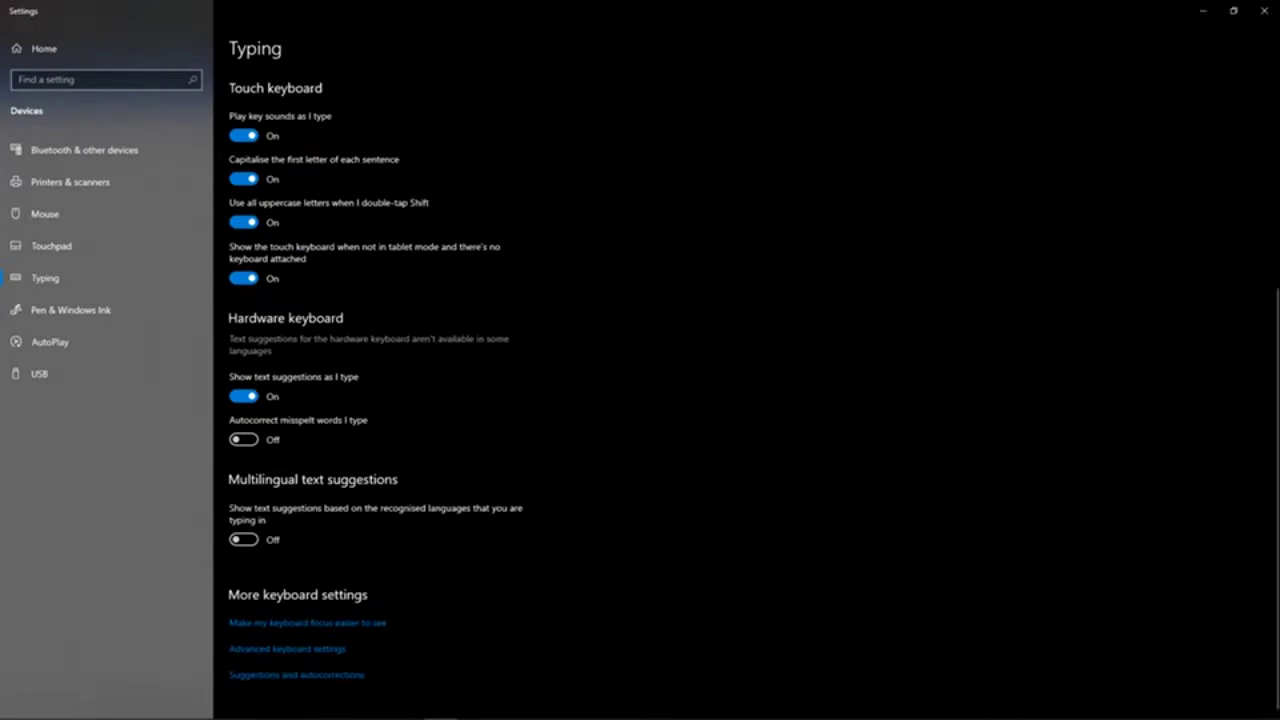
pyautogui.click(1267, 14)
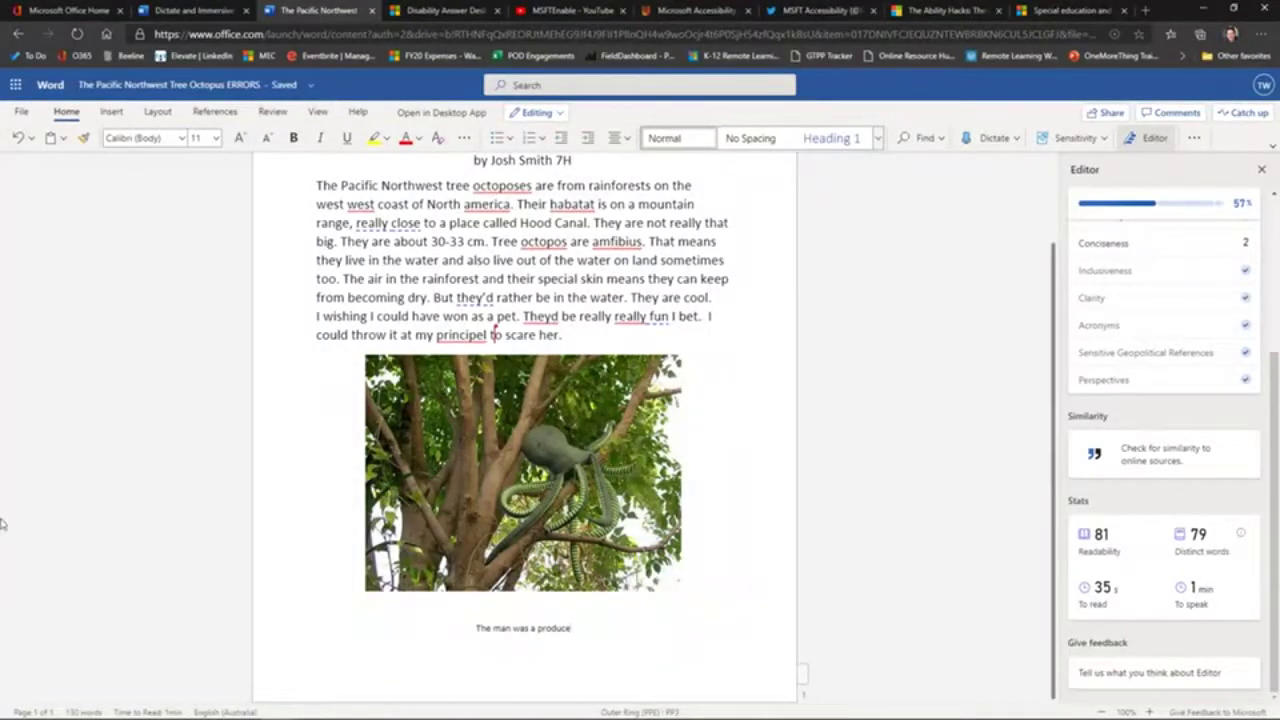
pyautogui.moveTo(60, 714)
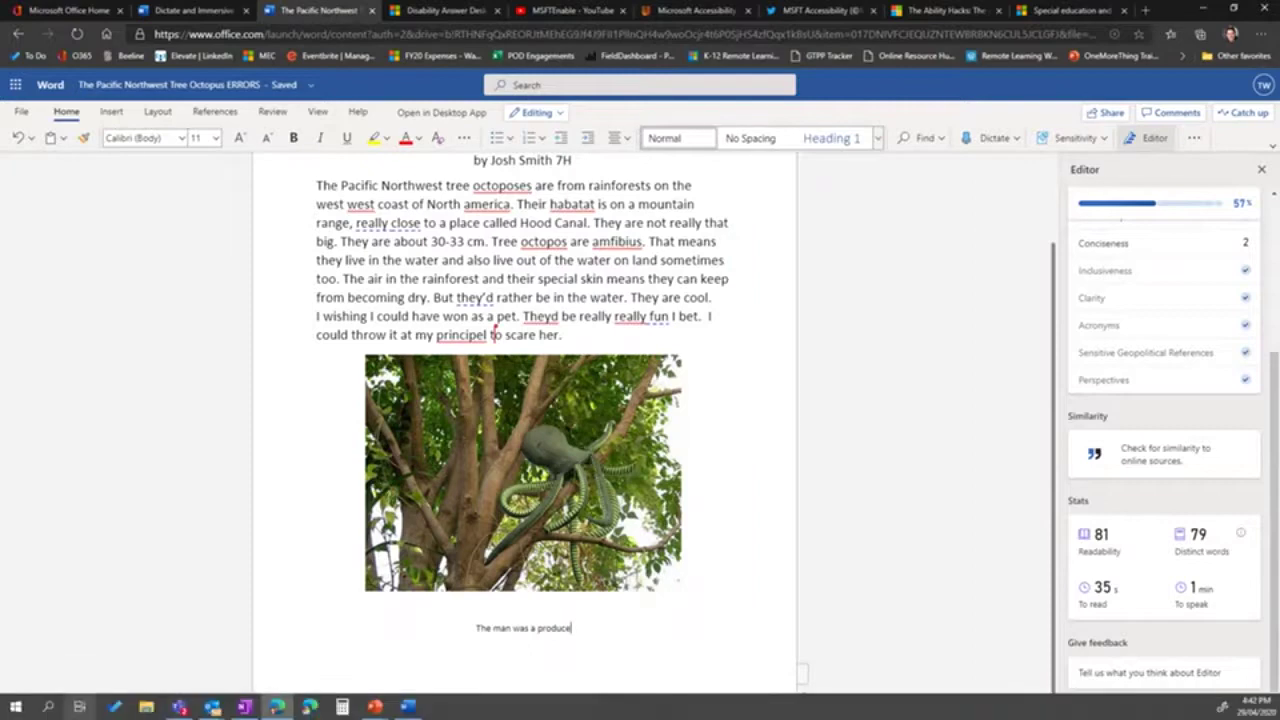
pyautogui.click(47, 707)
pyautogui.write('show')
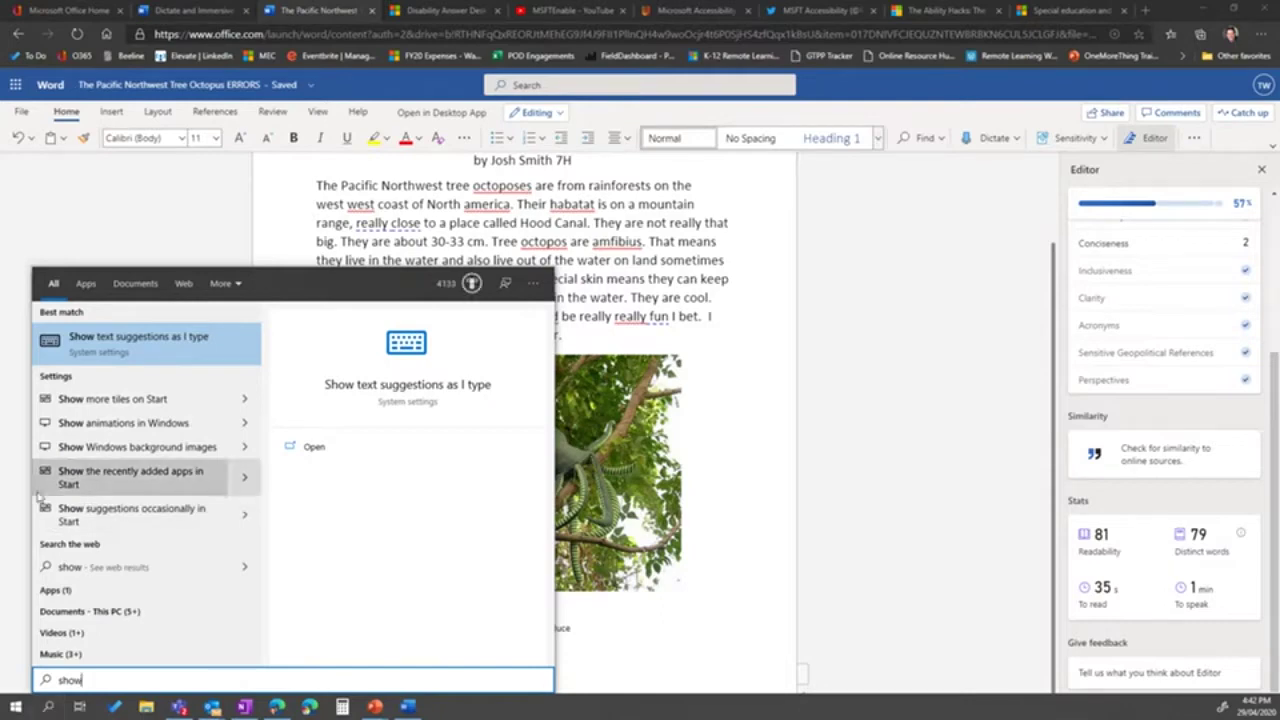
pyautogui.click(128, 355)
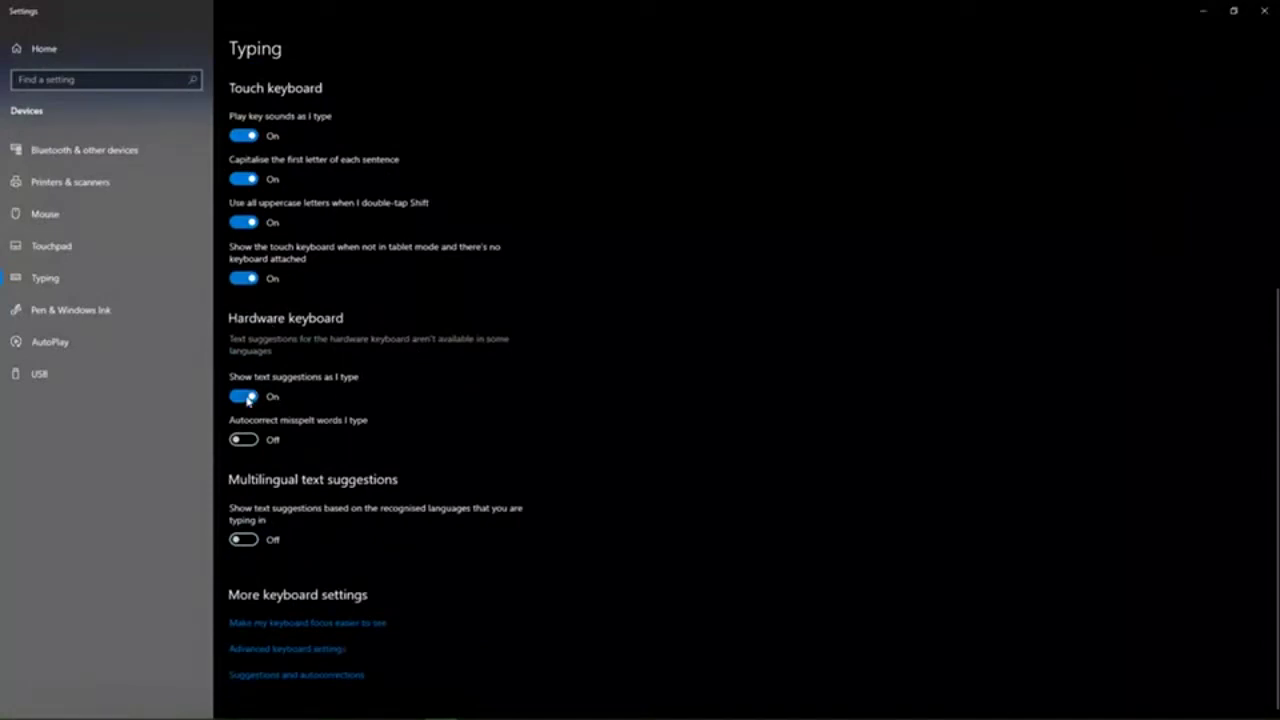
pyautogui.click(1264, 12)
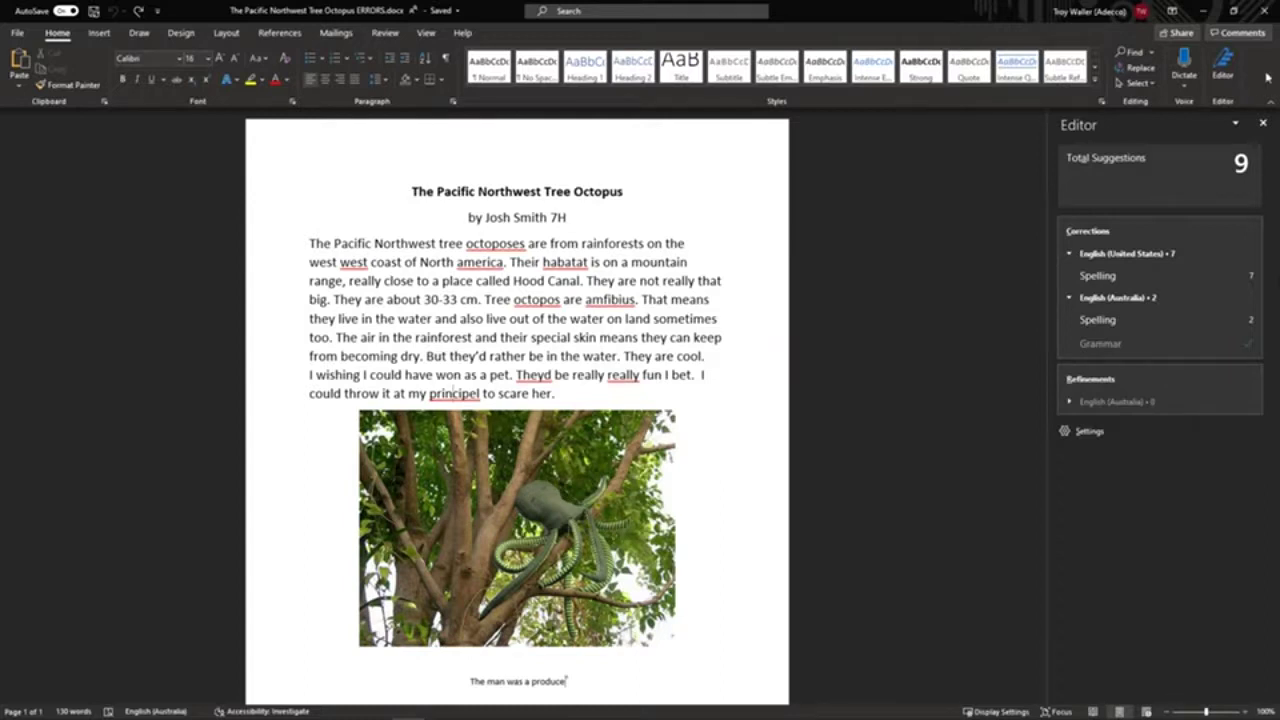
# In desktop Word, close Editor and open the tree octopus document in Immersive Reader at its title
pyautogui.click(1263, 123)
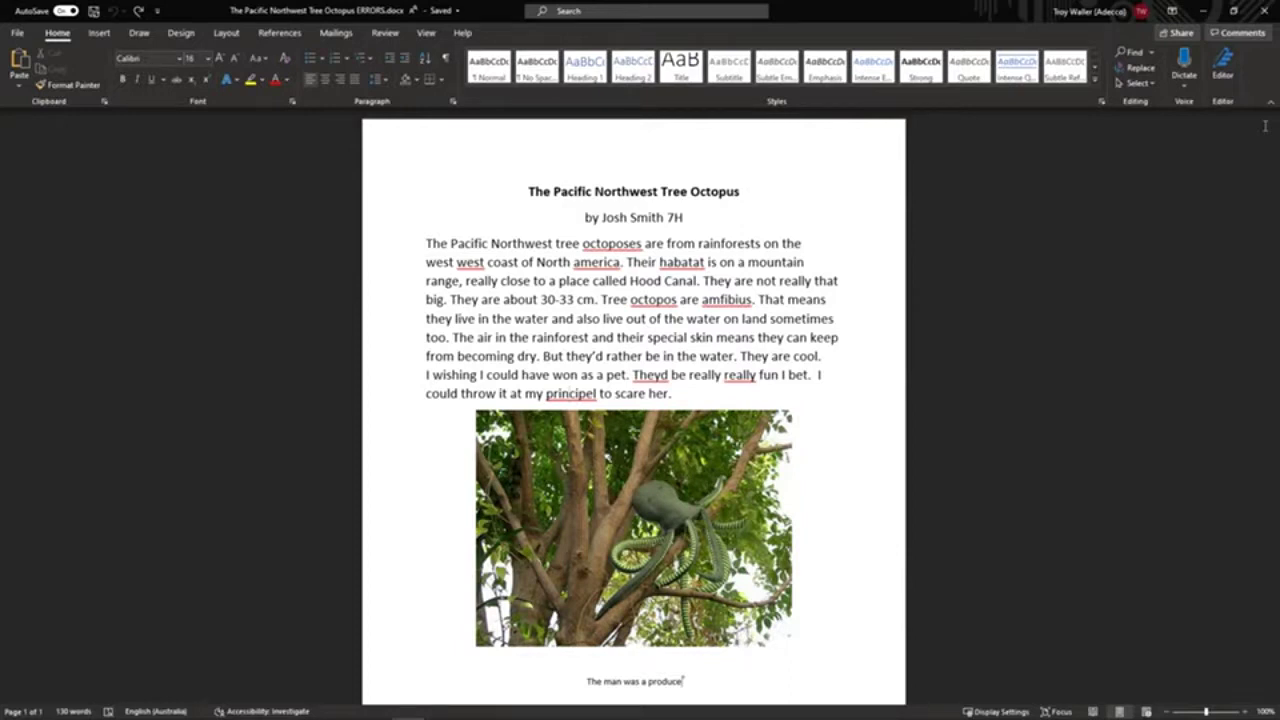
pyautogui.click(427, 33)
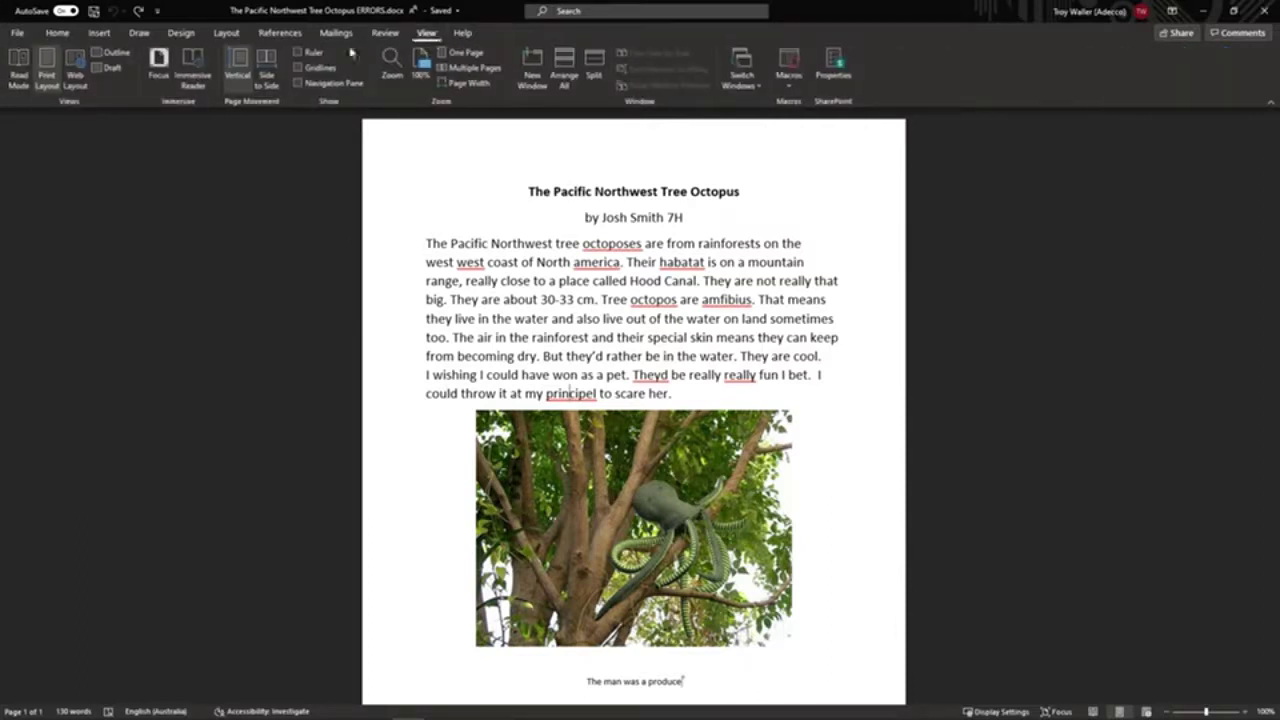
pyautogui.click(194, 75)
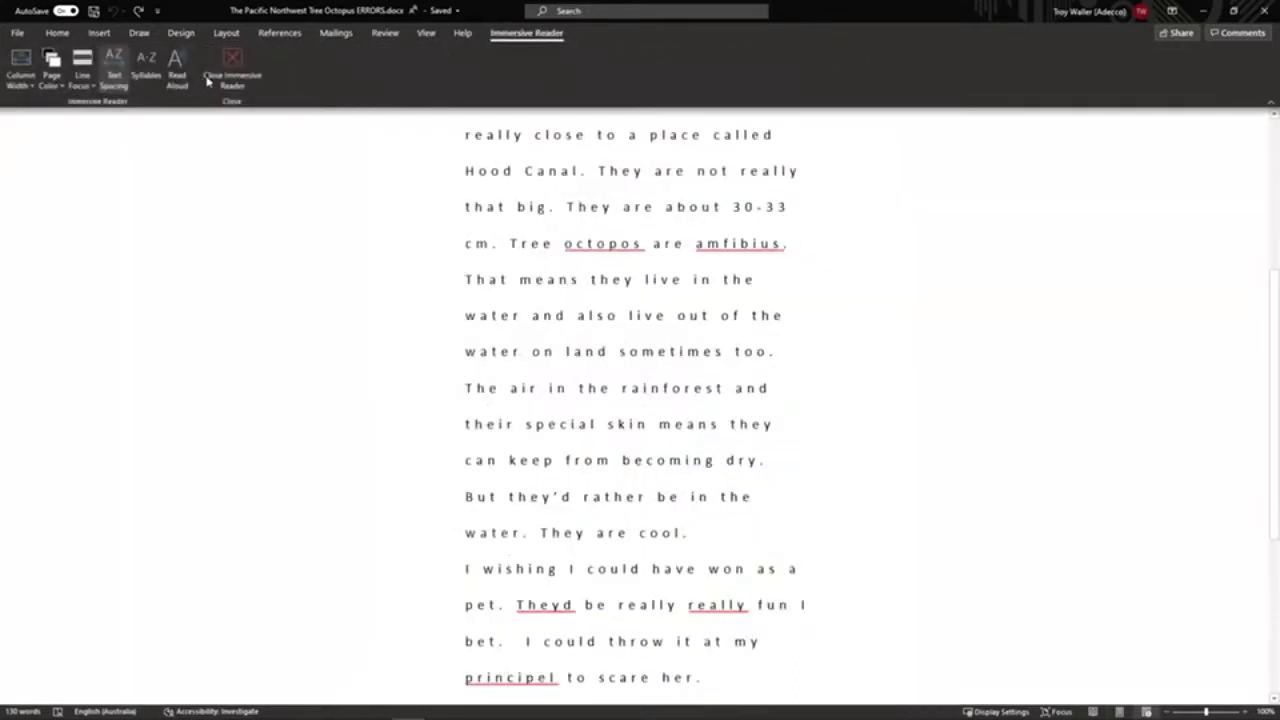
pyautogui.scroll(3, 386, 330)
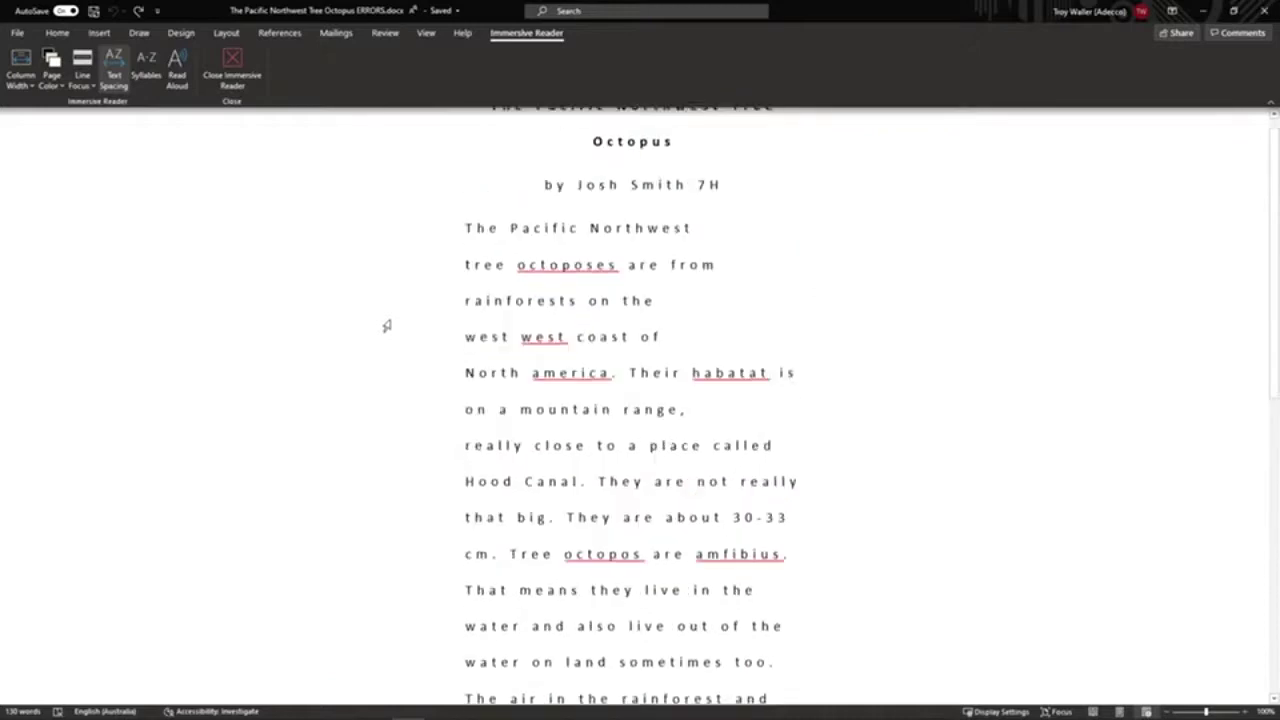
pyautogui.scroll(1, 386, 326)
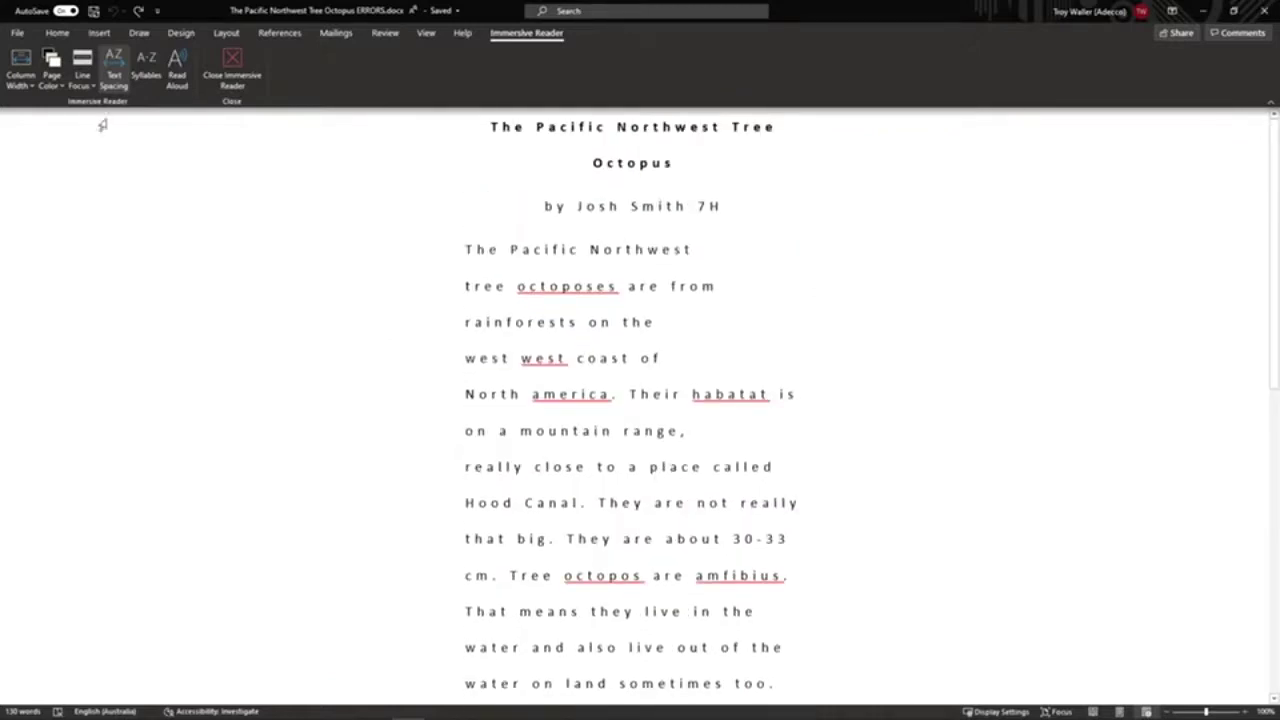
# Look through the Column Width, Page Color and Line Focus options of Immersive Reader
pyautogui.click(19, 62)
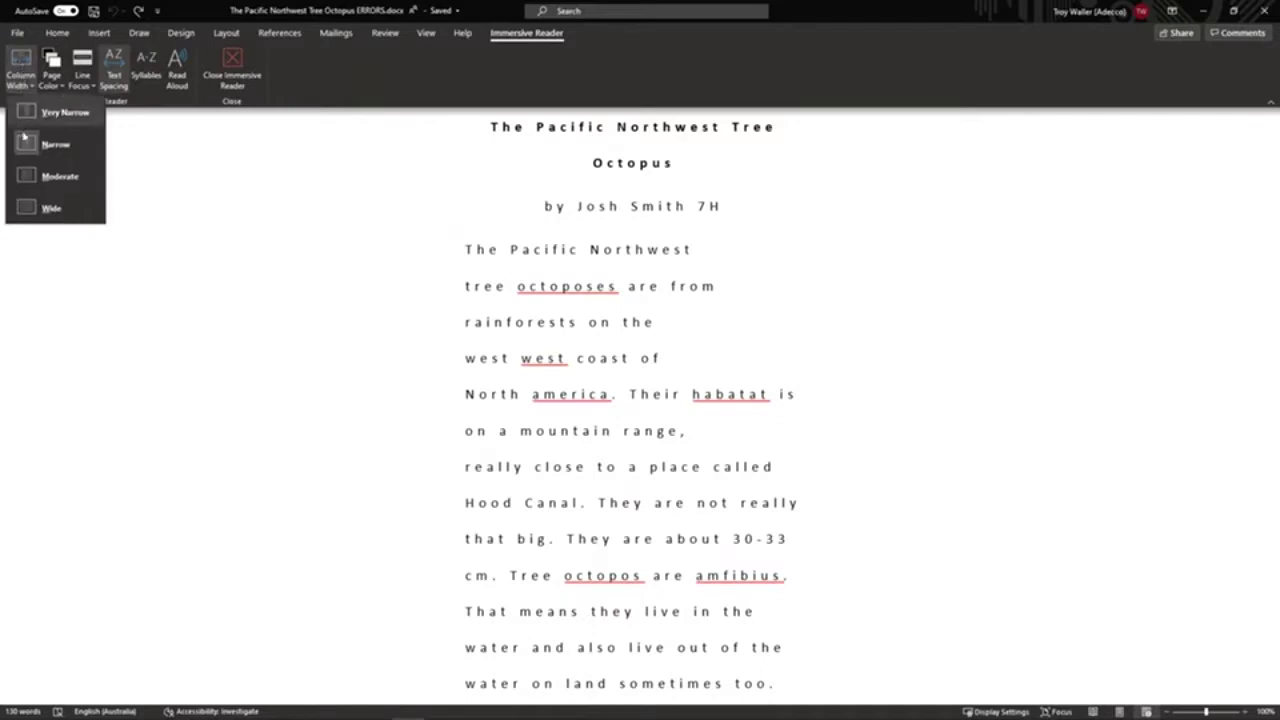
pyautogui.click(48, 76)
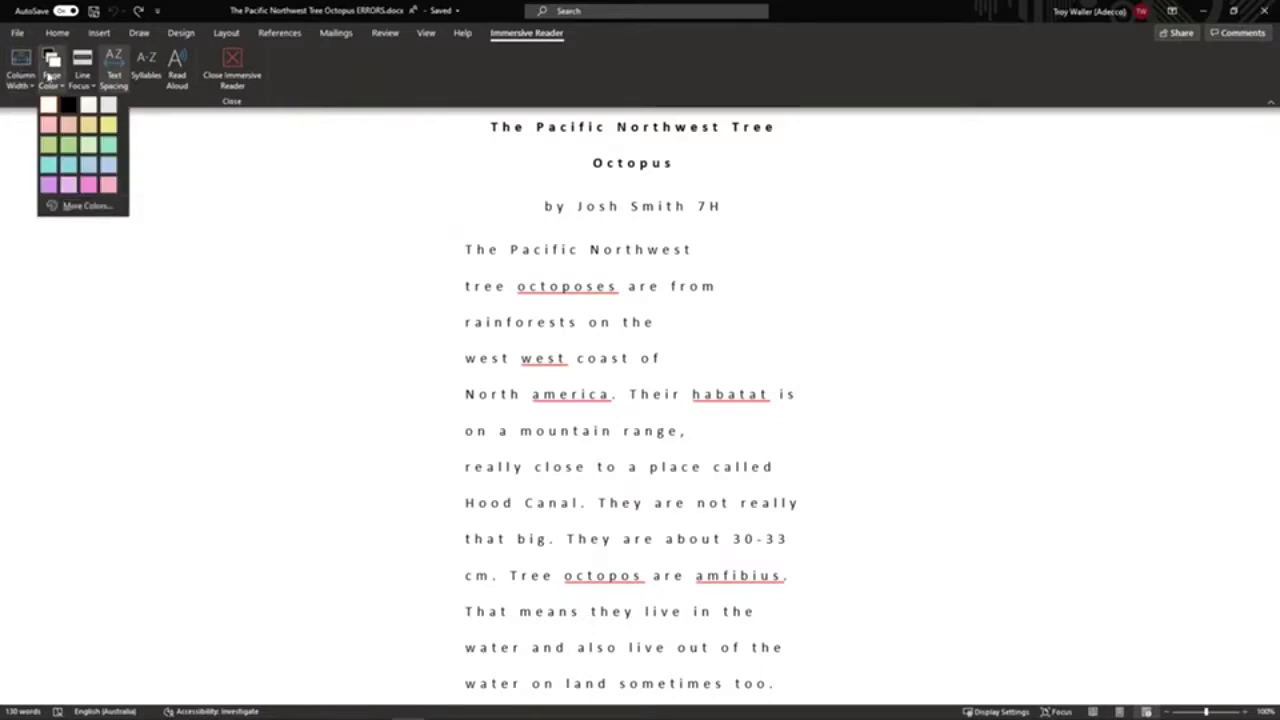
pyautogui.click(88, 80)
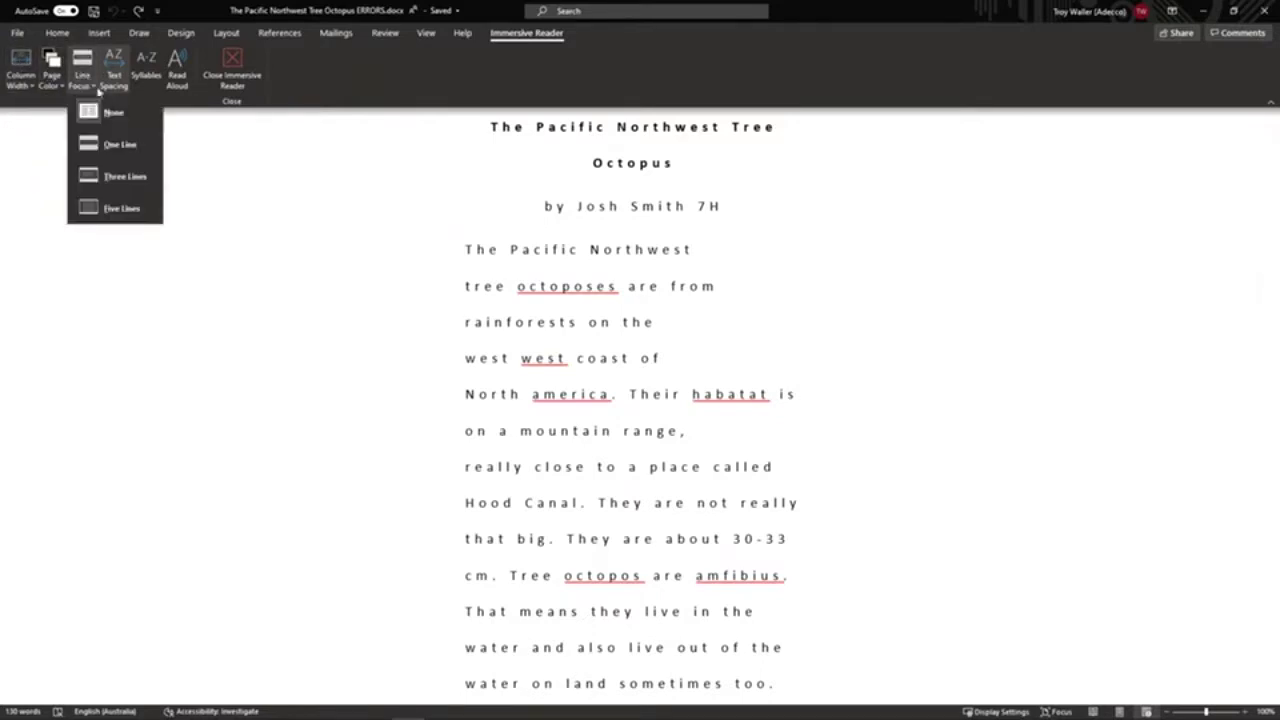
# Switch Immersive Reader's text spacing off and back on, and show syllable breaks in the words
pyautogui.click(114, 86)
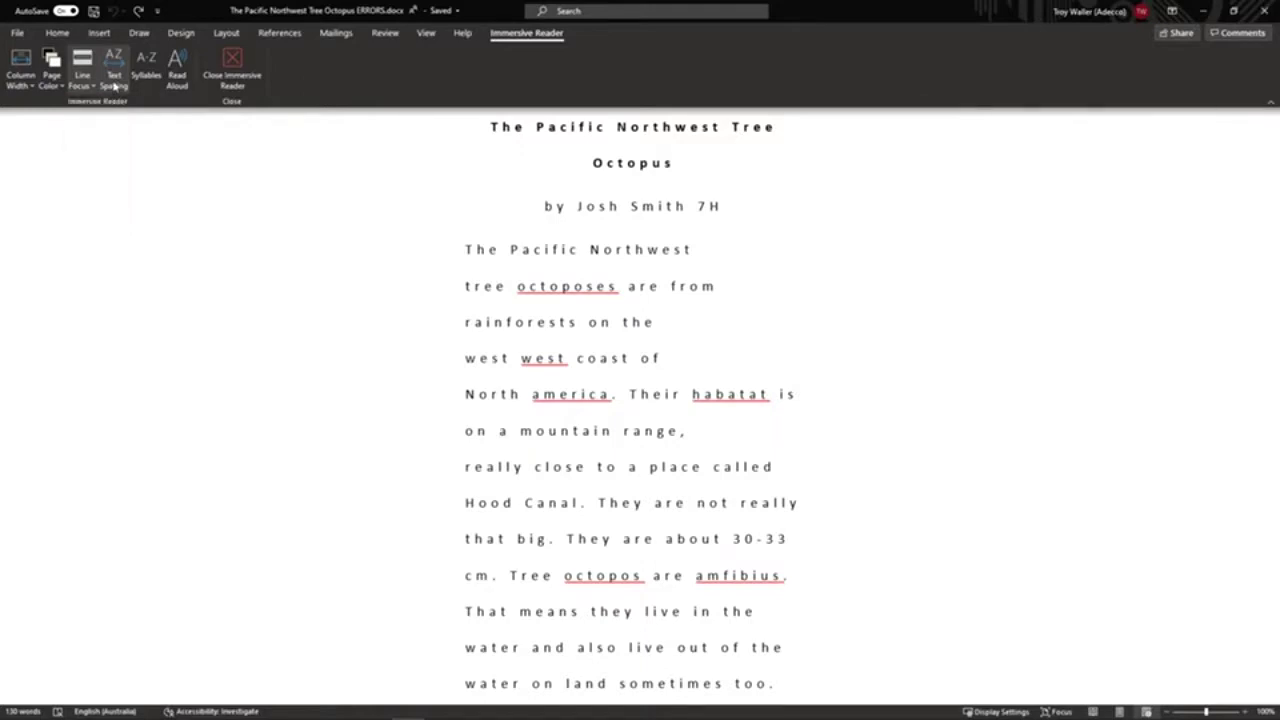
pyautogui.click(114, 86)
pyautogui.click(114, 86)
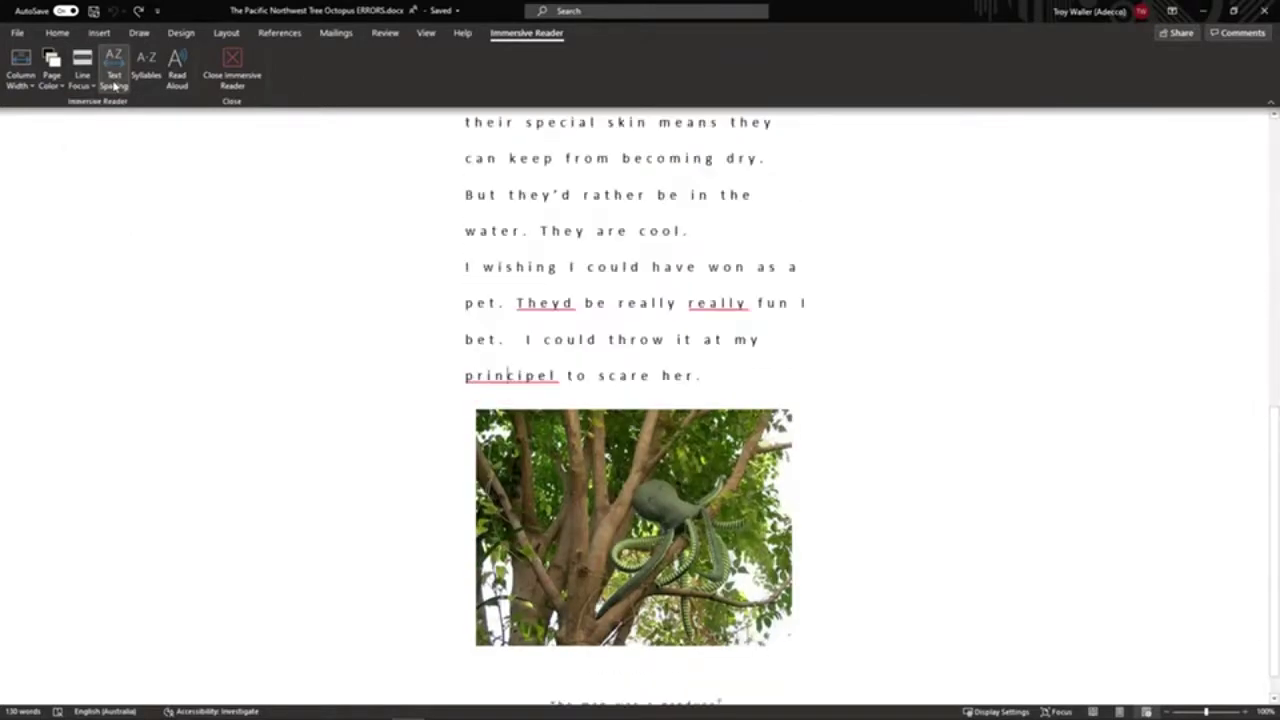
pyautogui.click(143, 80)
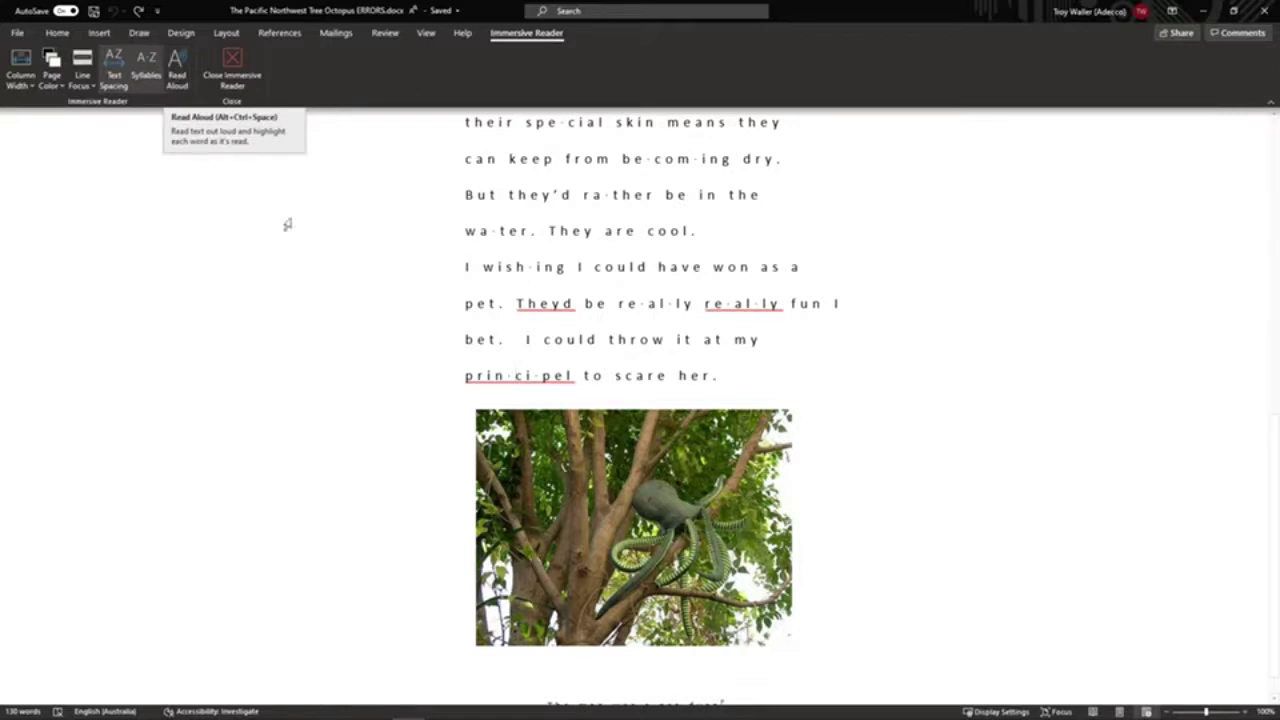
# Examine the tree octopus text in Immersive Reader with its wide text spacing and syllable breaks
pyautogui.scroll(5, 536, 335)
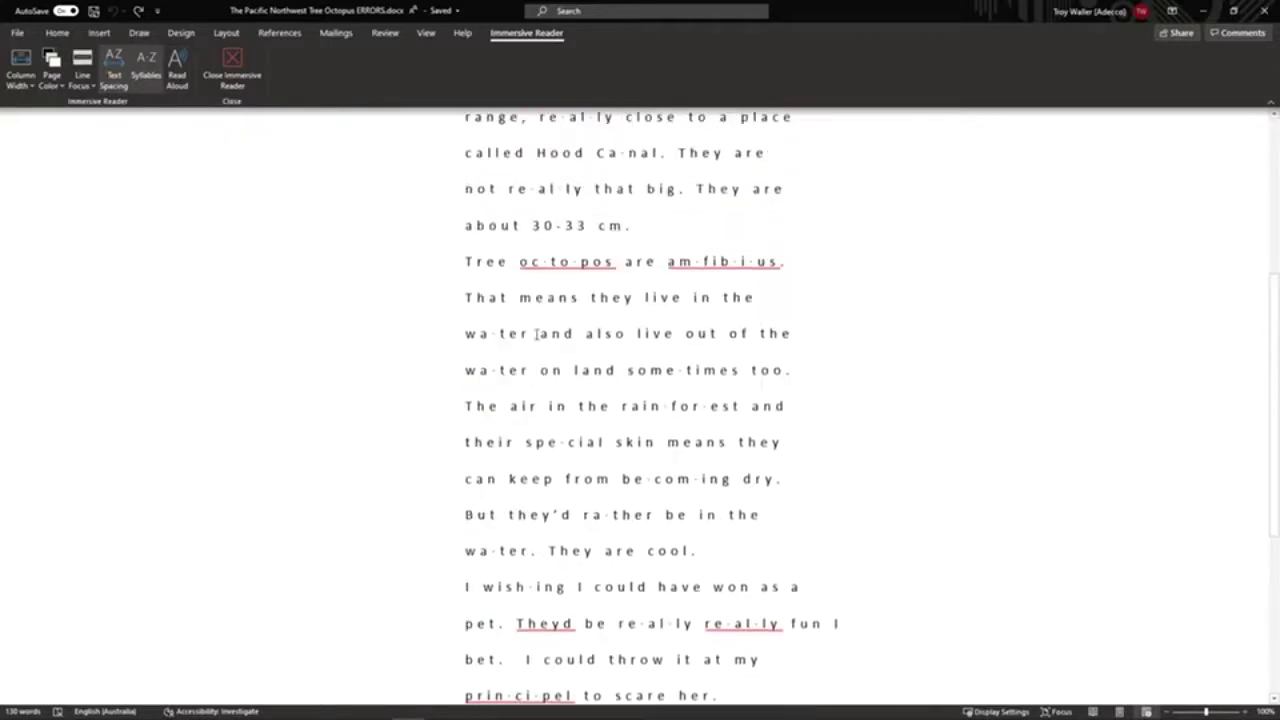
pyautogui.scroll(5, 536, 335)
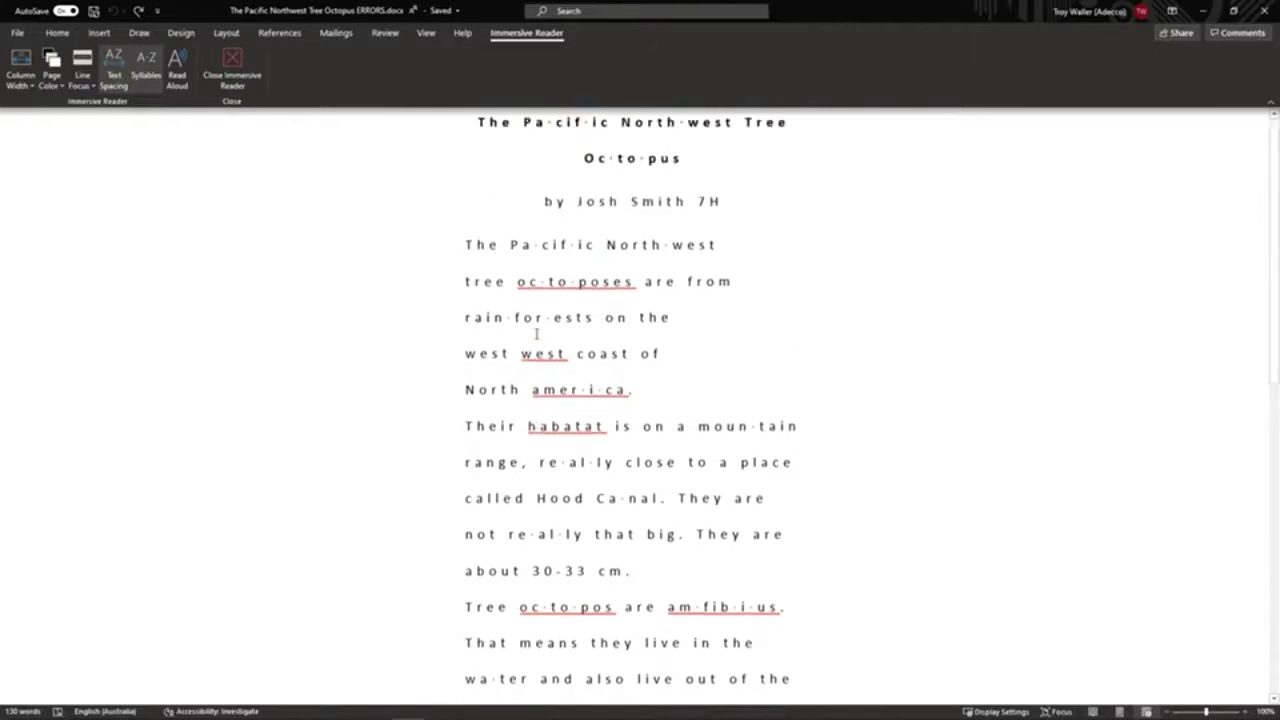
pyautogui.scroll(-7, 536, 335)
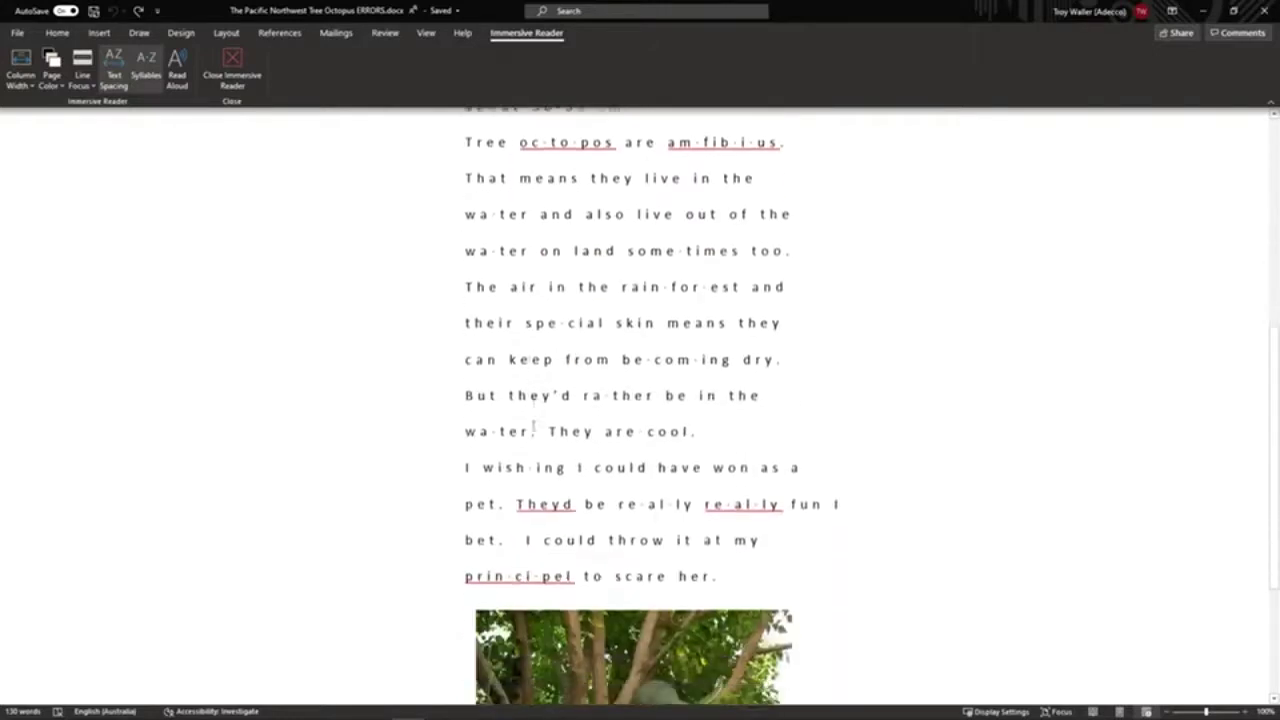
pyautogui.scroll(-1, 533, 427)
pyautogui.scroll(3, 533, 430)
pyautogui.scroll(-1, 531, 443)
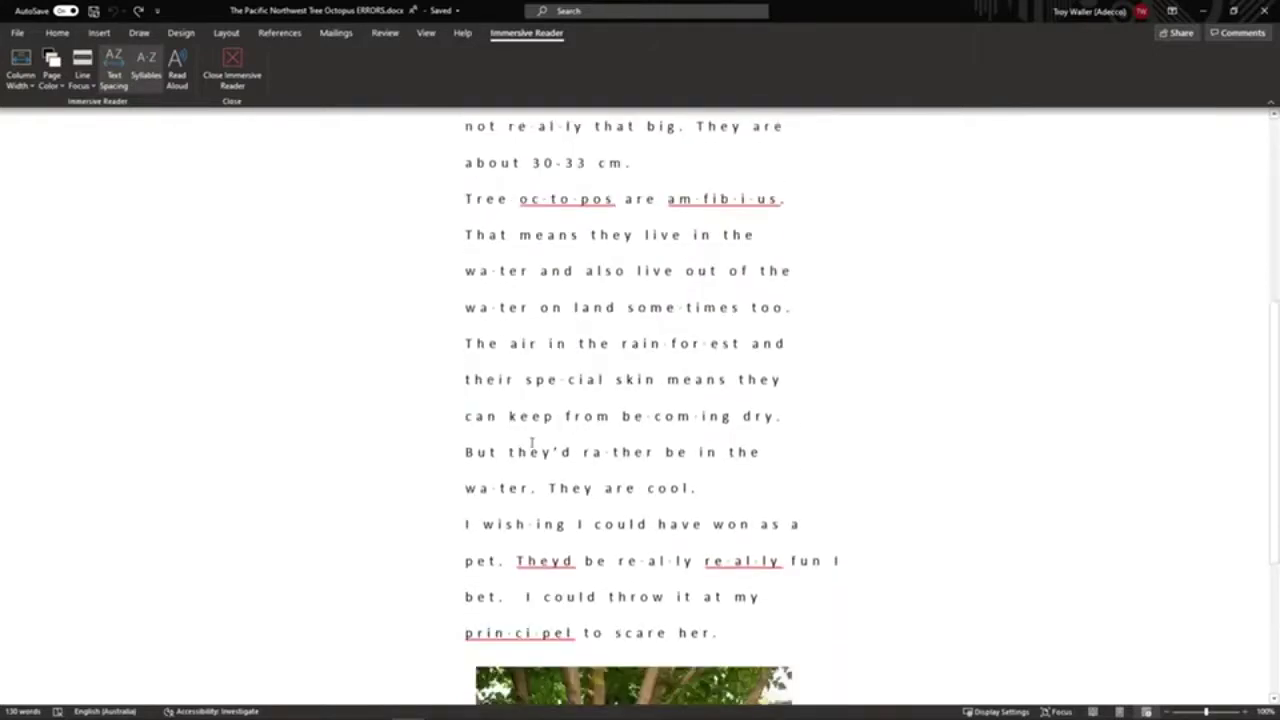
pyautogui.scroll(-1, 531, 443)
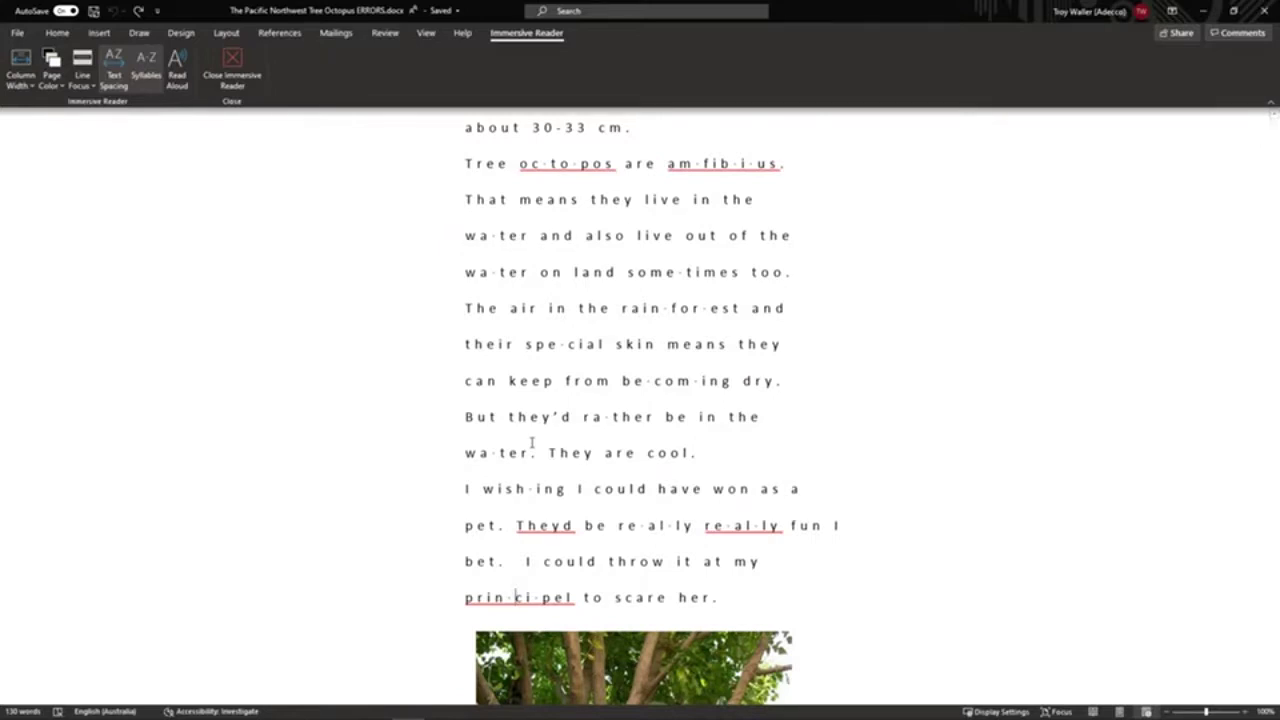
# Replace the line below the octopus picture with "The man was a prodcu" to bring up word predictions
pyautogui.scroll(-3, 689, 469)
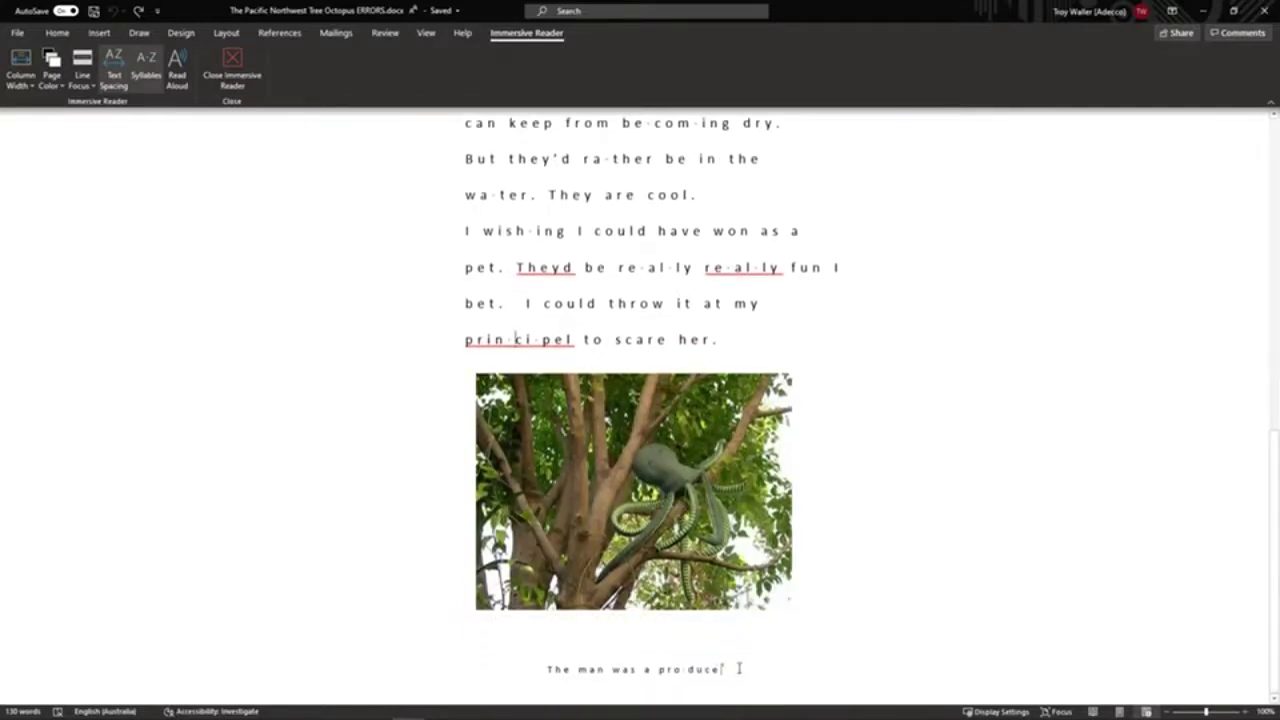
pyautogui.moveTo(739, 668); pyautogui.dragTo(534, 666)
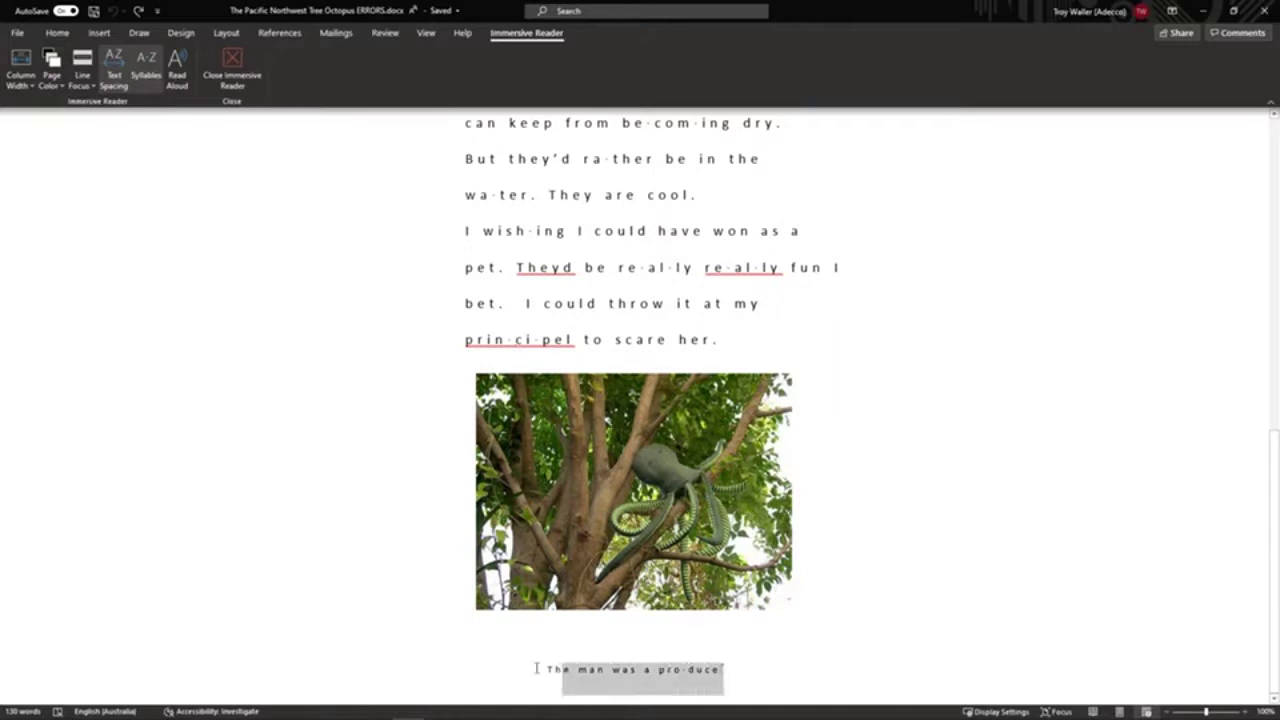
pyautogui.write('The man was a pr')
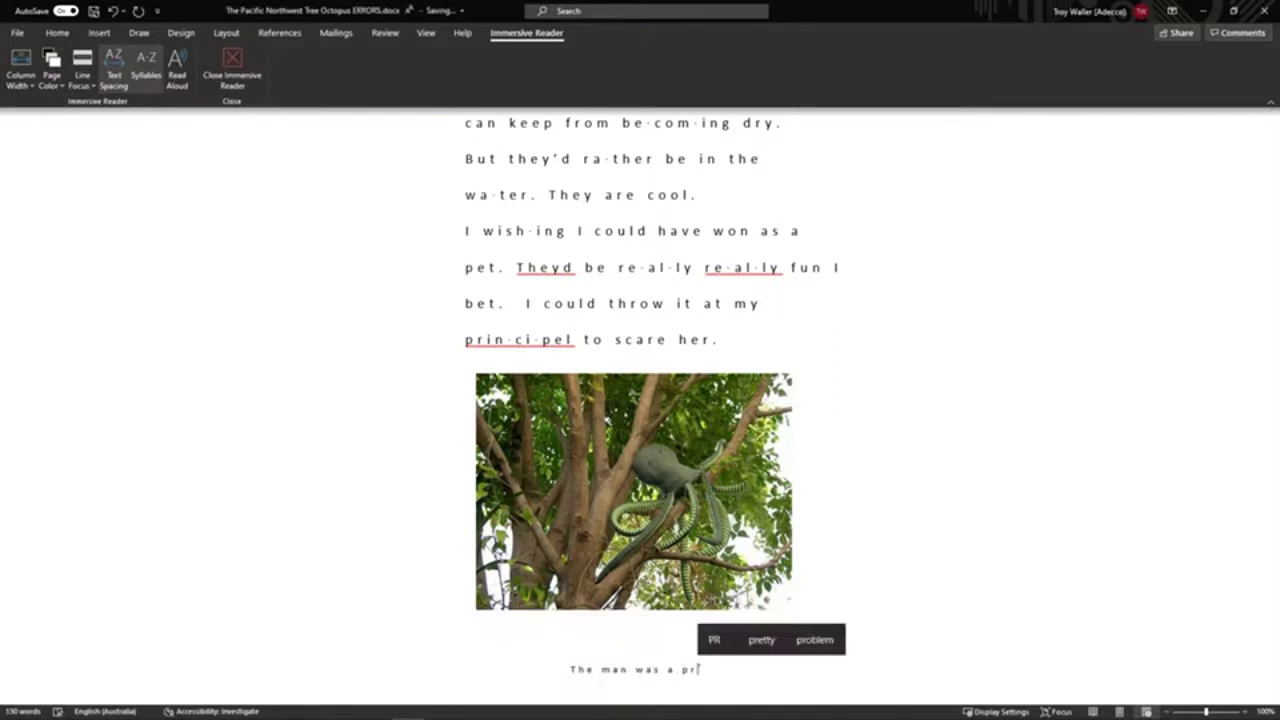
pyautogui.write('odcu')
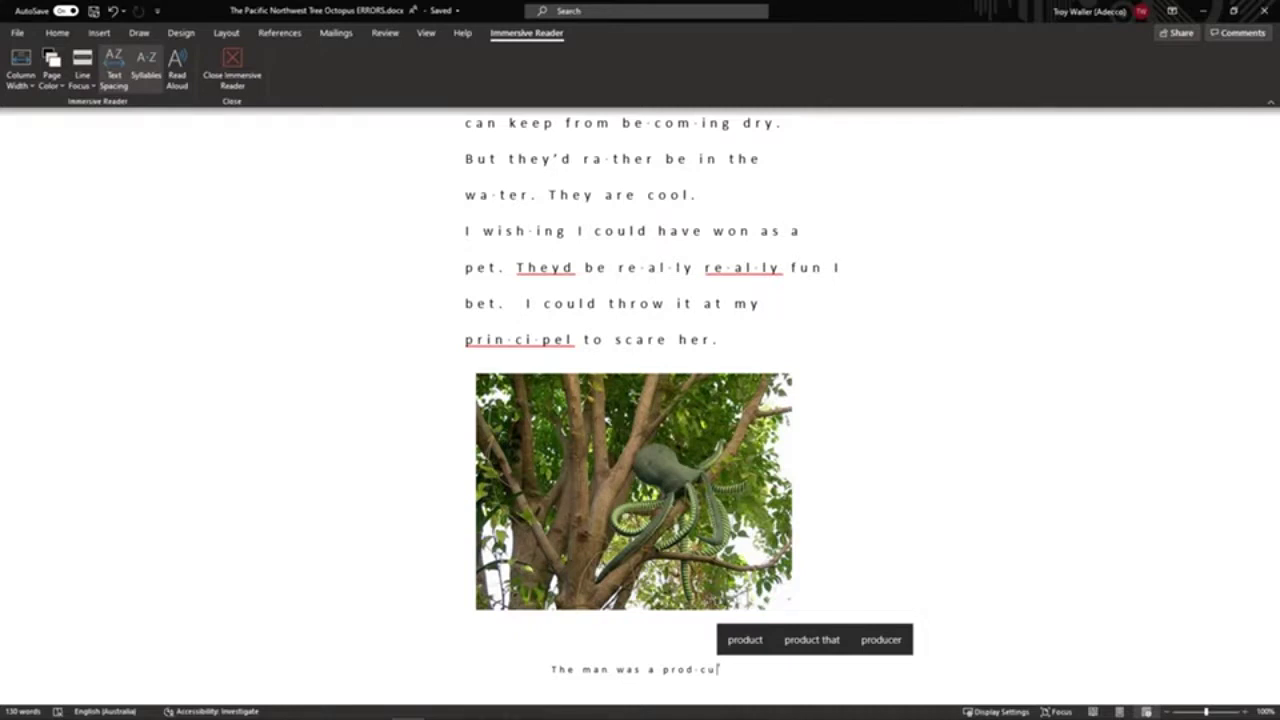
# Start Read Aloud at the document's title, look through its reading speed and voice options, and pause the reading
pyautogui.scroll(9, 391, 583)
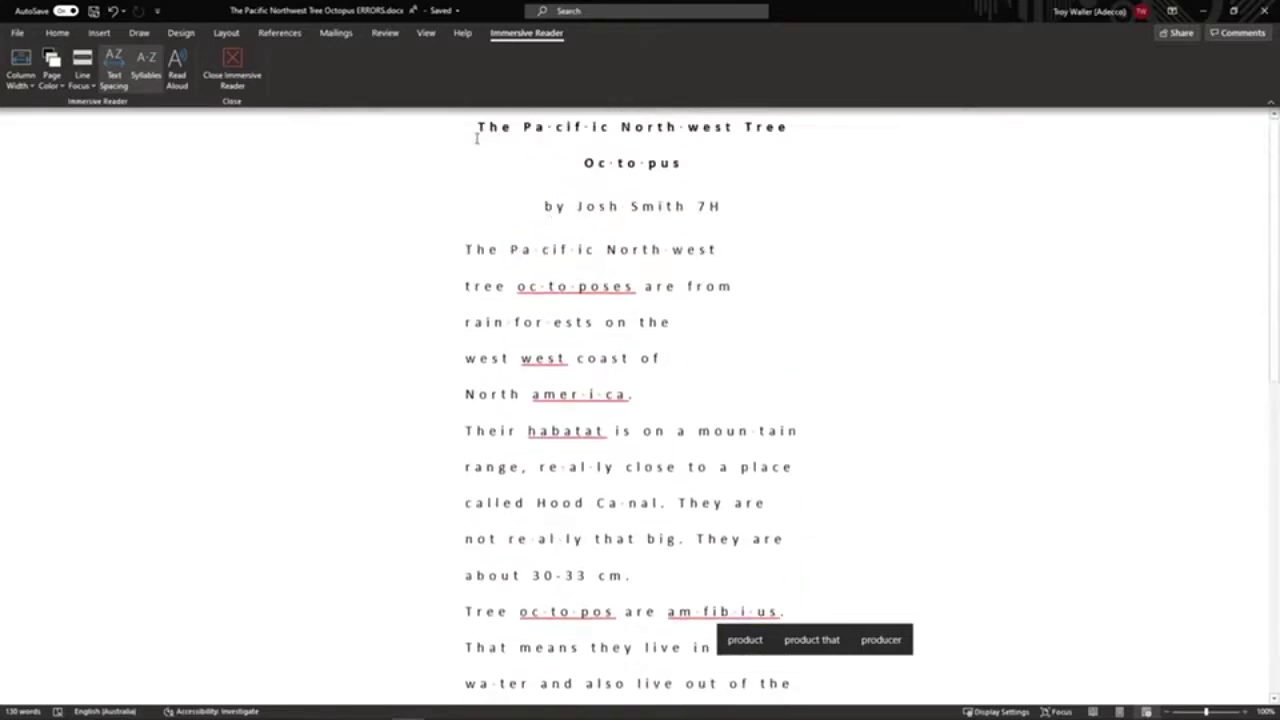
pyautogui.click(174, 72)
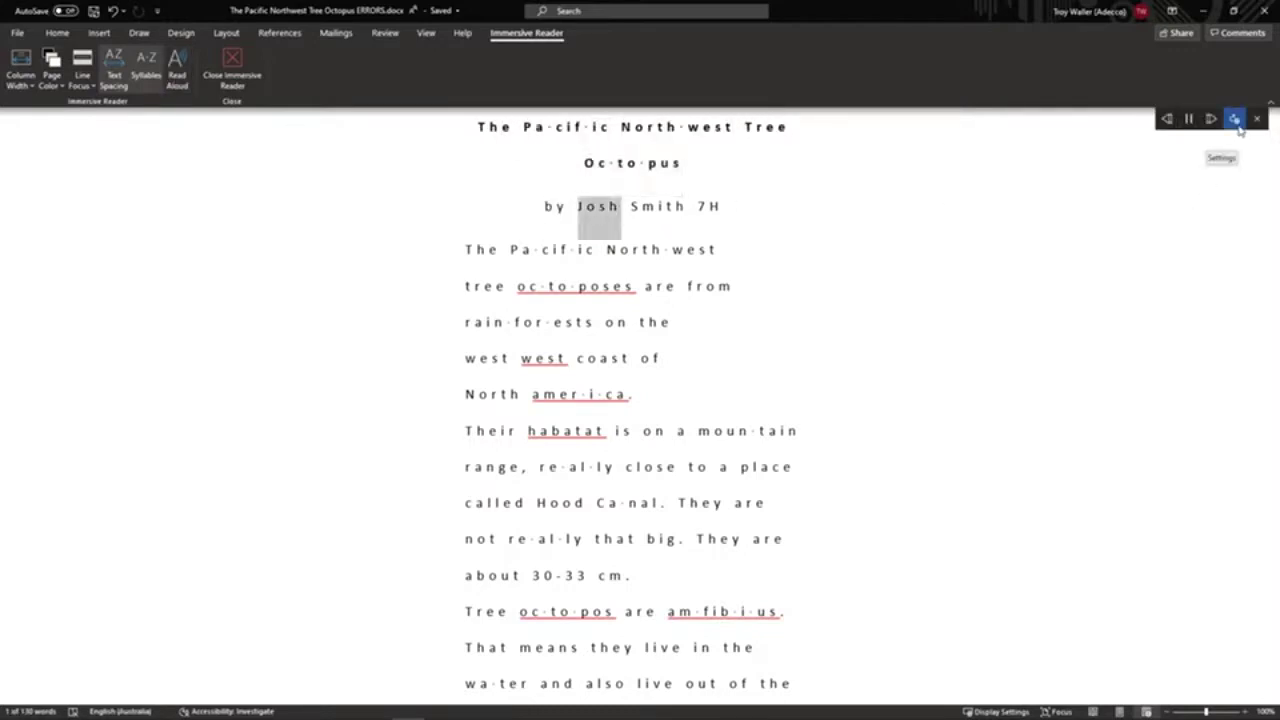
pyautogui.click(1237, 121)
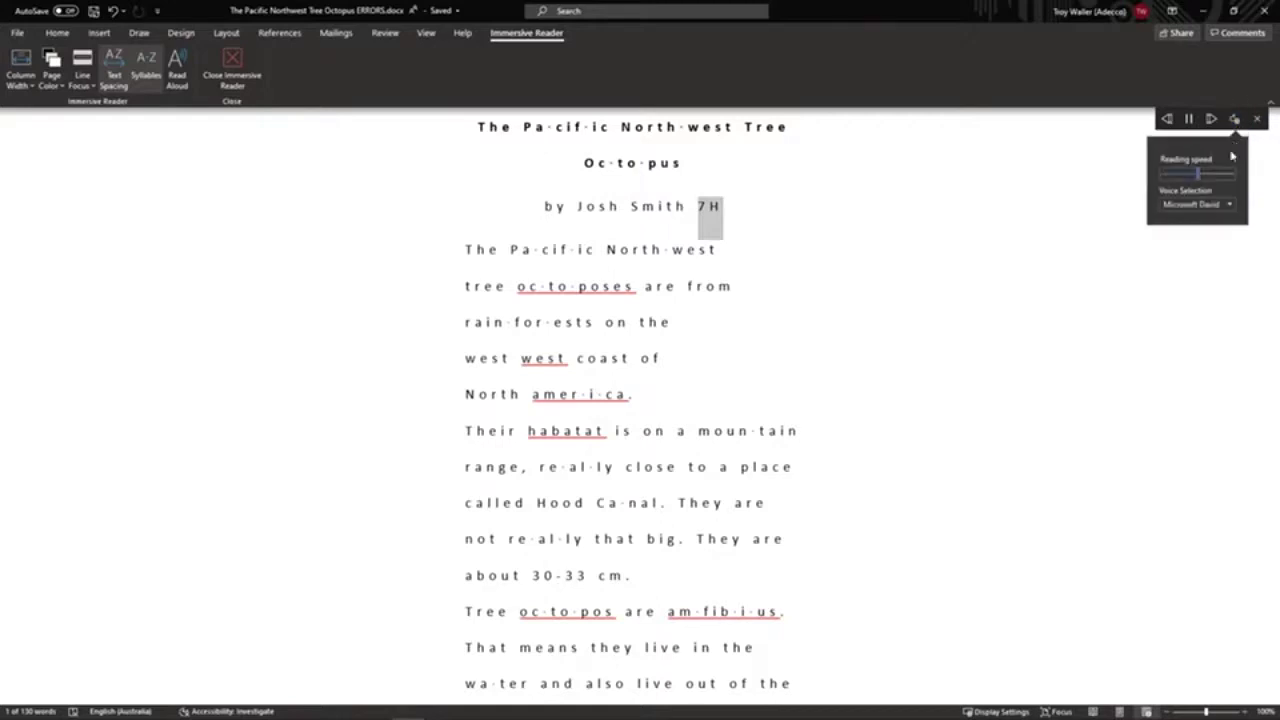
pyautogui.click(1228, 205)
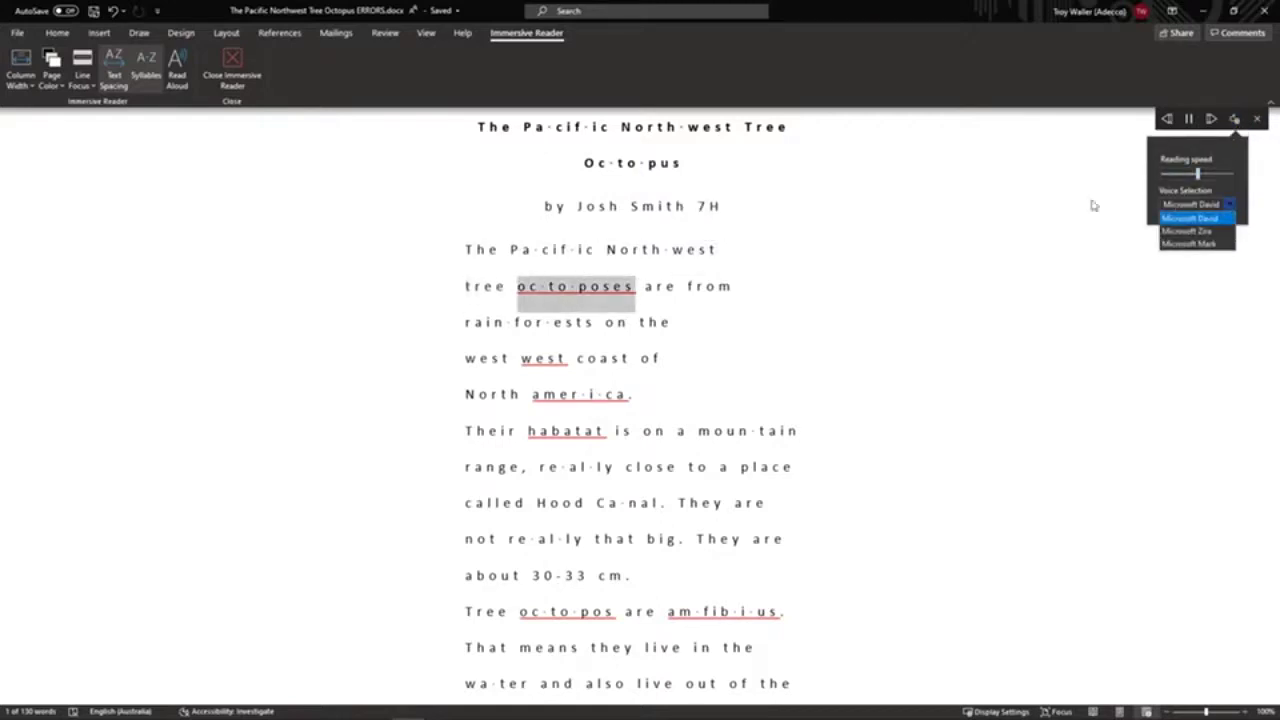
pyautogui.click(1017, 196)
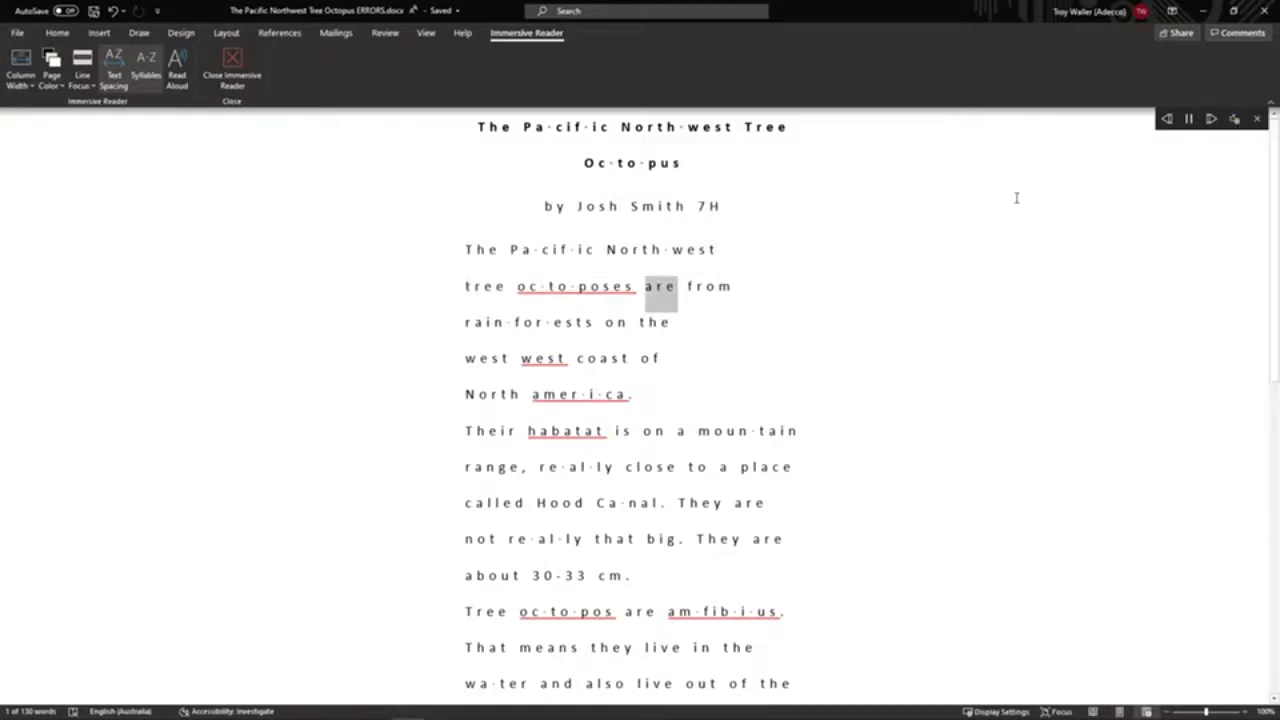
pyautogui.click(1189, 119)
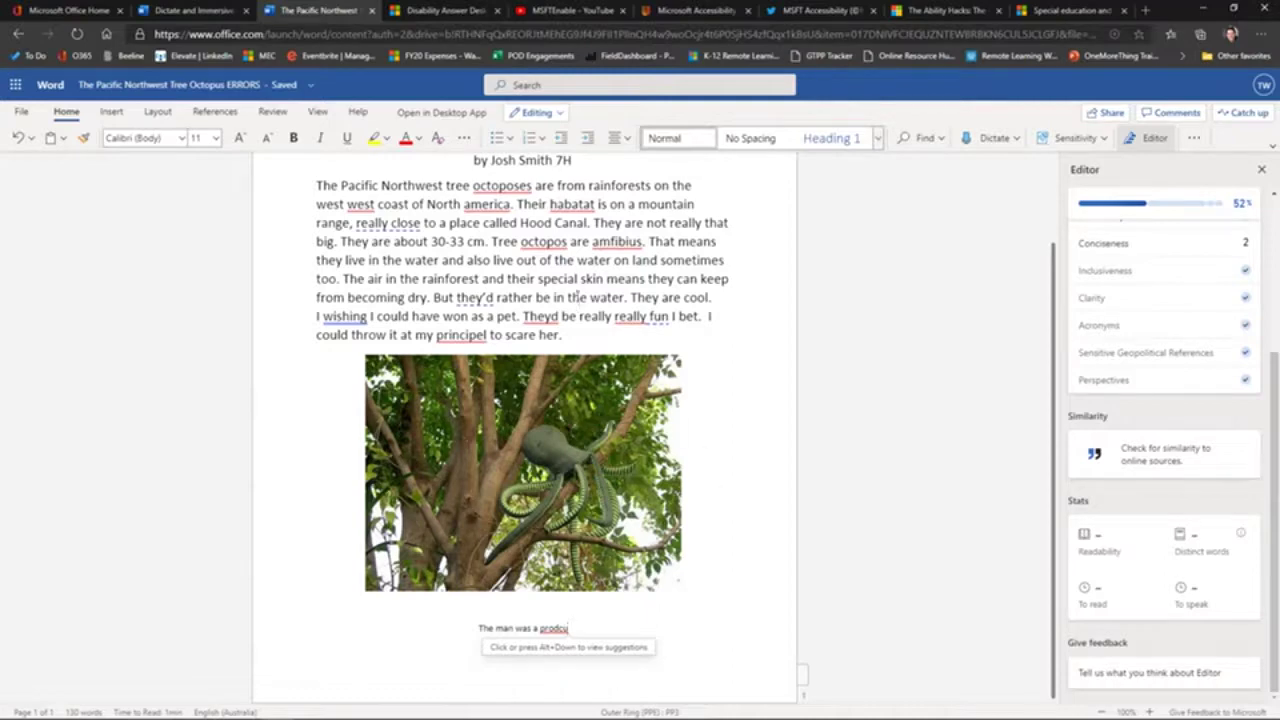
# Show the Immersive Reader command in Word for the web, and close Immersive Reader in desktop Word
pyautogui.click(550, 624)
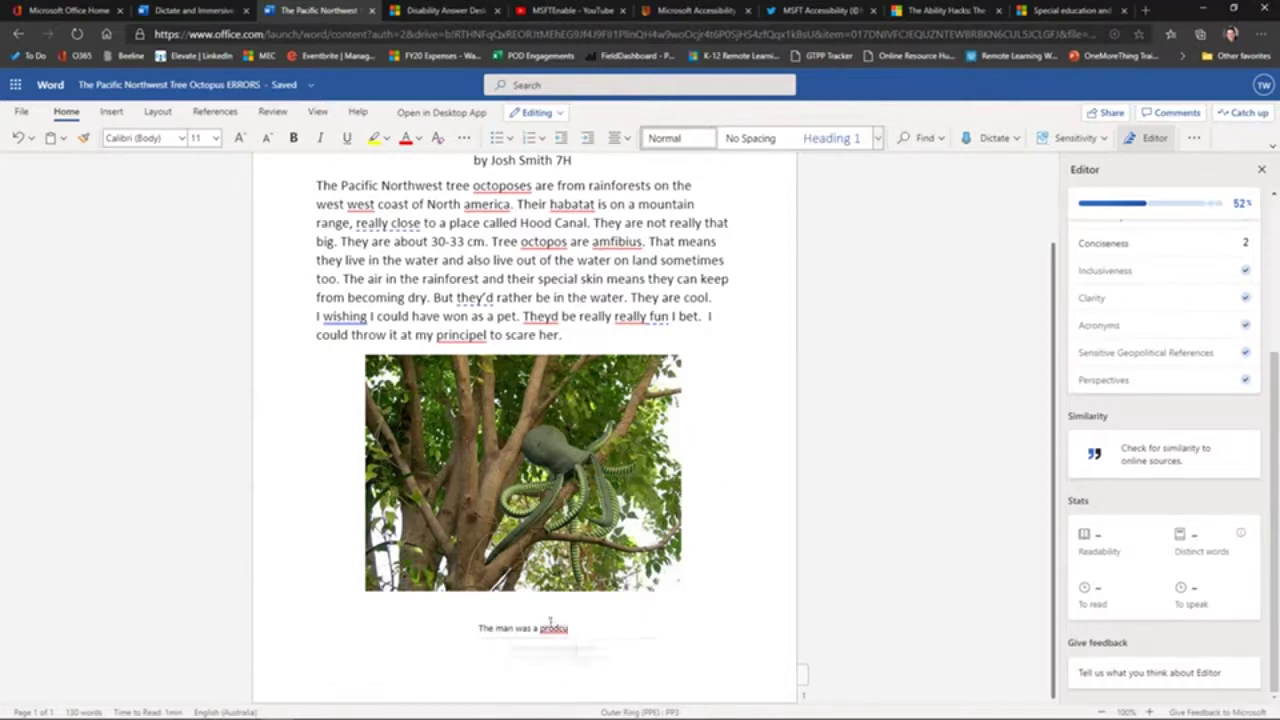
pyautogui.scroll(2, 512, 392)
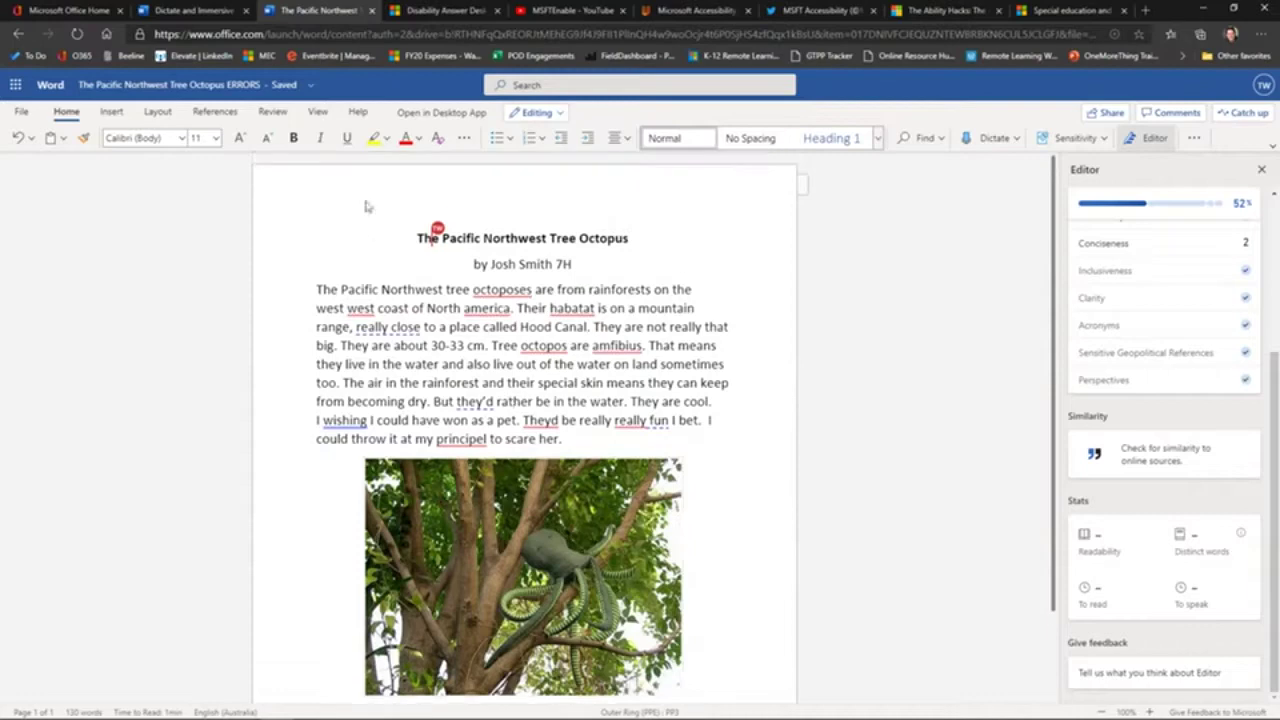
pyautogui.click(318, 111)
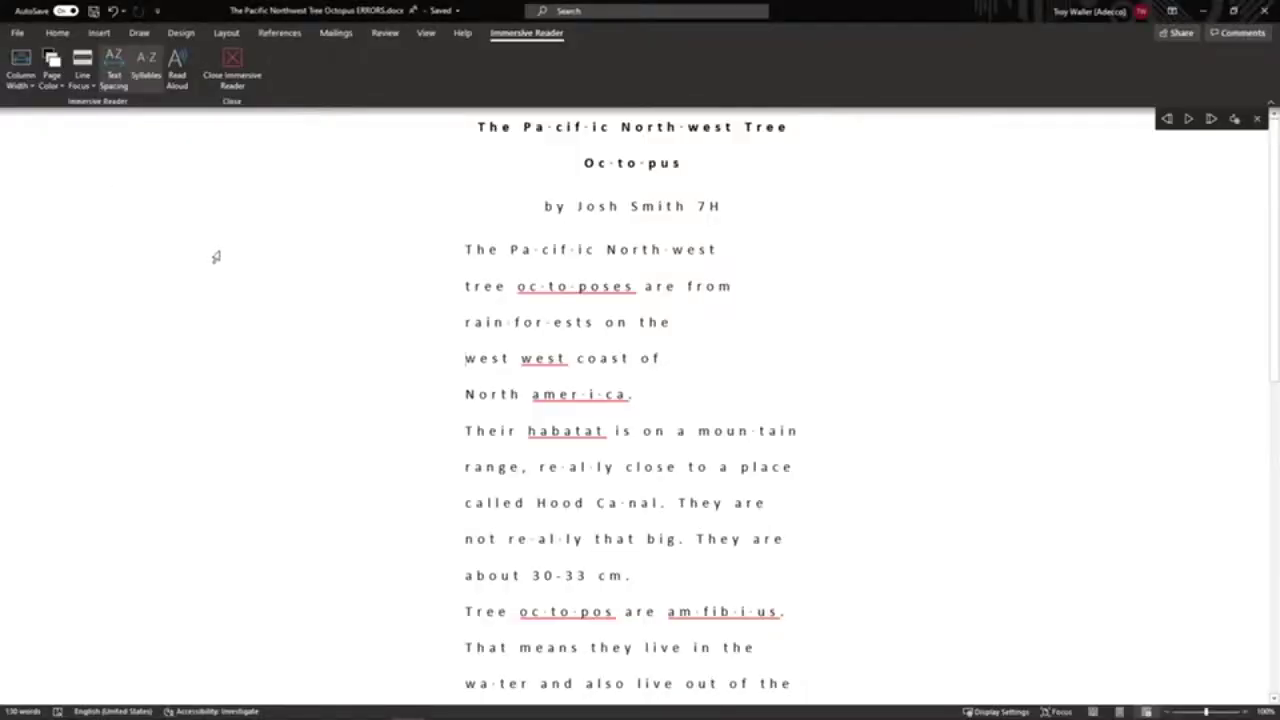
pyautogui.click(236, 67)
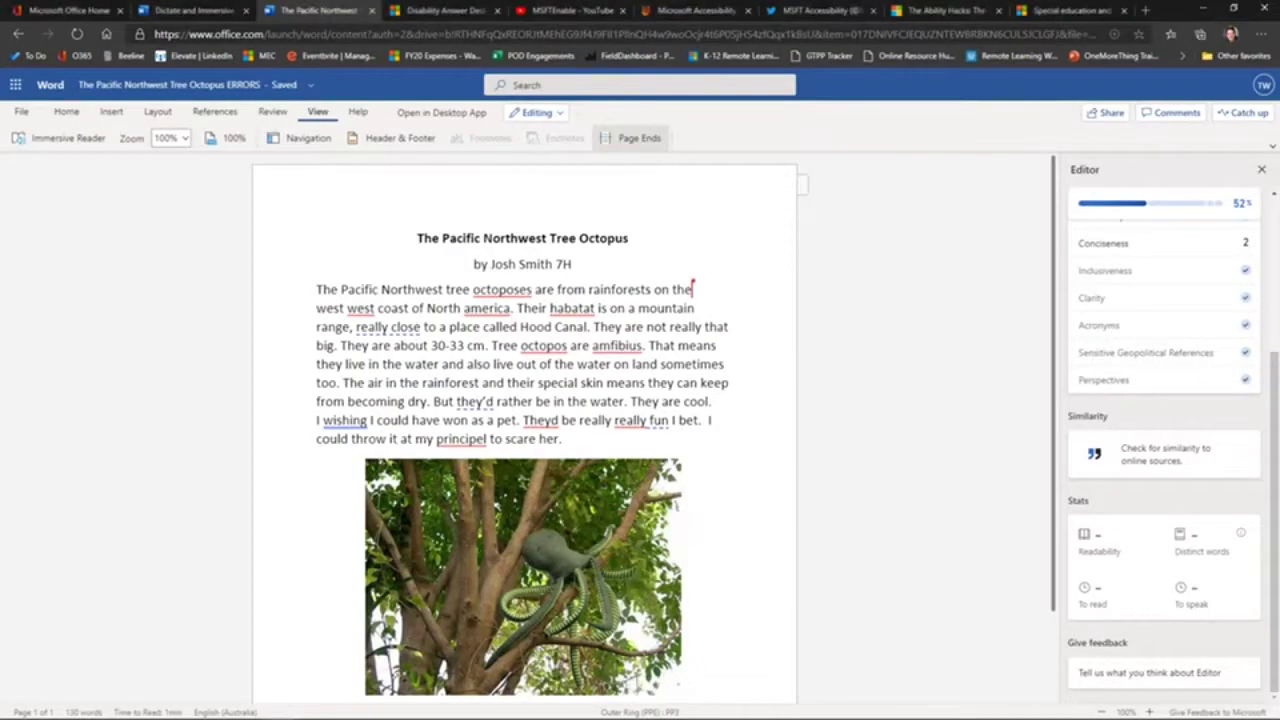
# Switch to the Disability Answer Desk page and look through its accessibility resources, quick solutions and support contact options
pyautogui.click(445, 12)
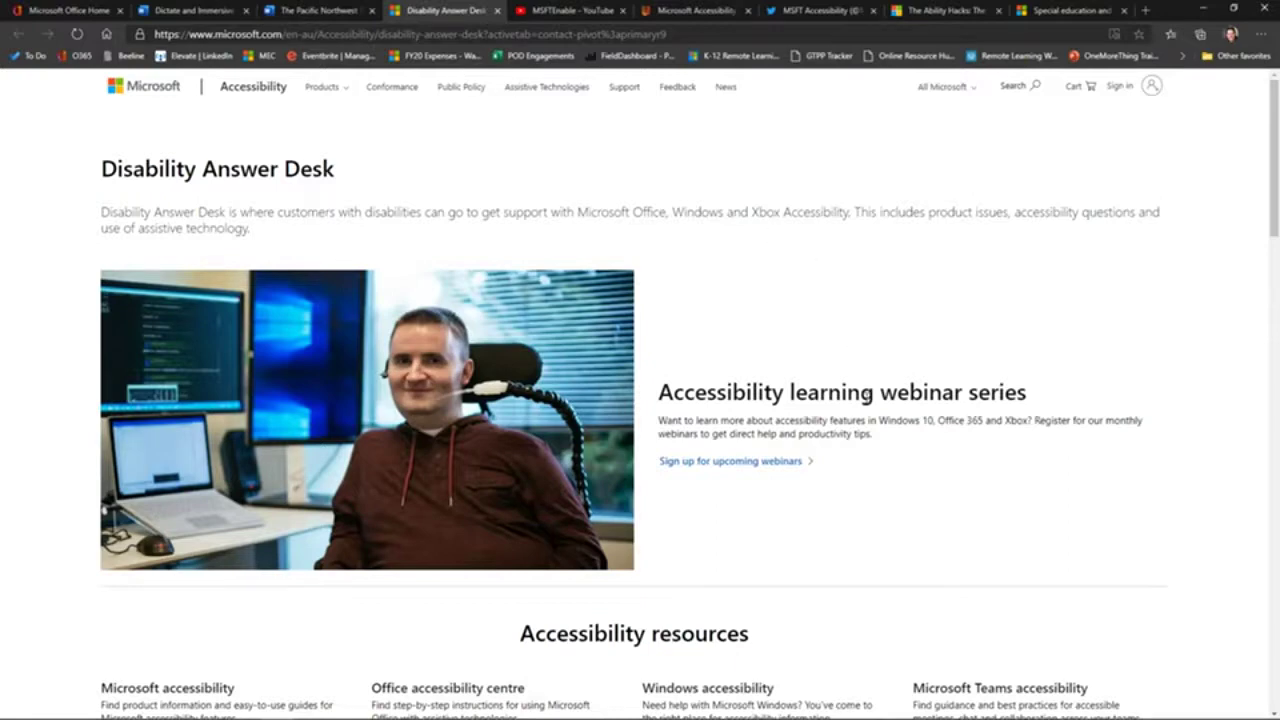
pyautogui.scroll(-5, 866, 400)
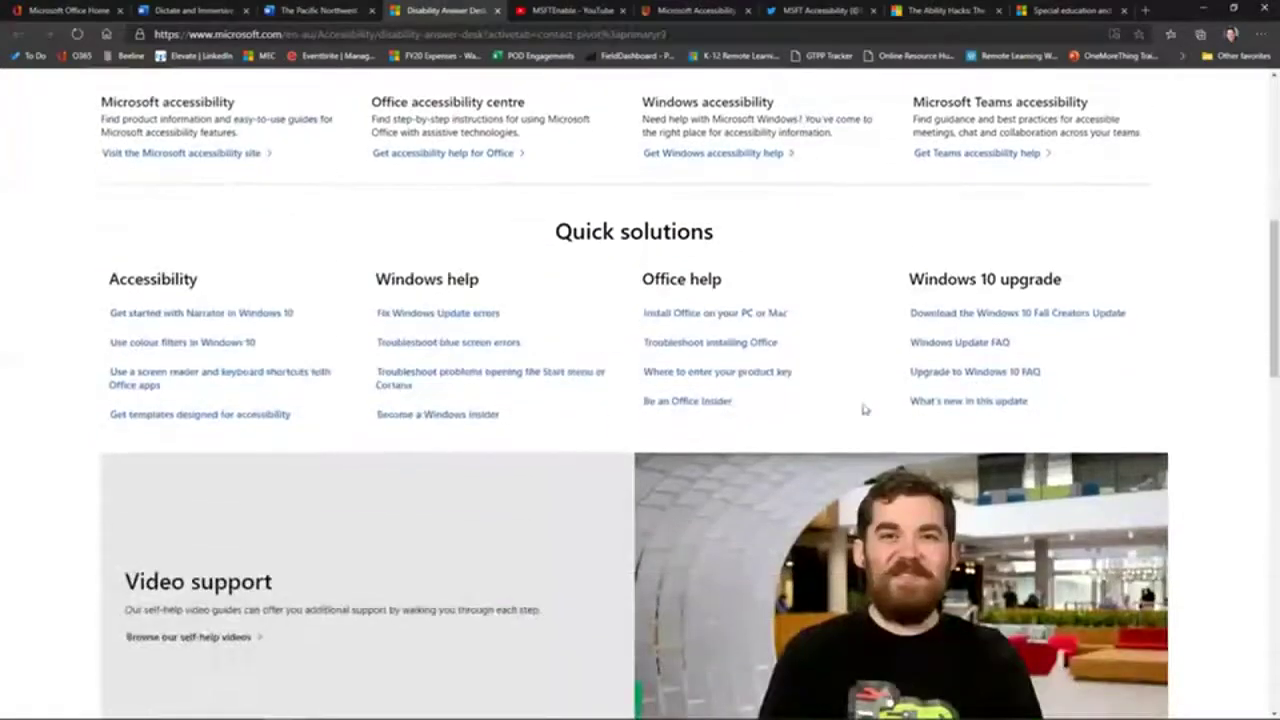
pyautogui.scroll(-10, 865, 409)
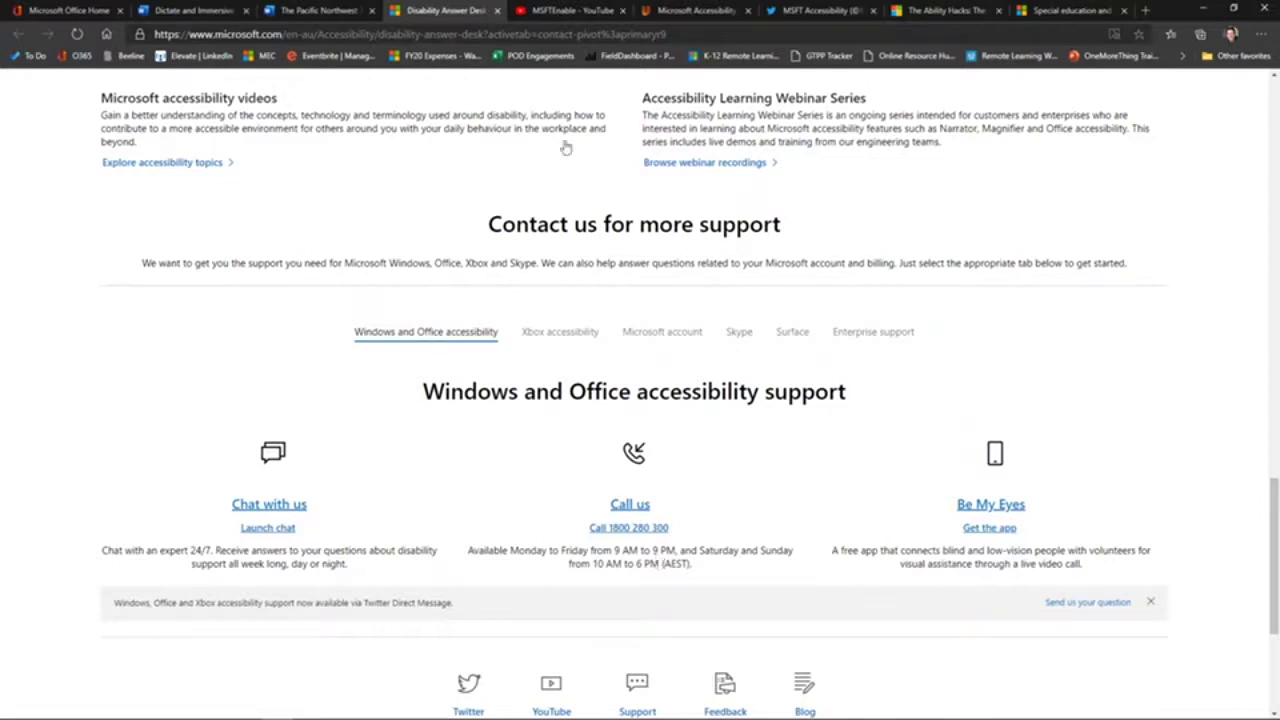
# Close the Disability Answer Desk page and look over the videos on the MSFTEnable YouTube channel
pyautogui.click(497, 10)
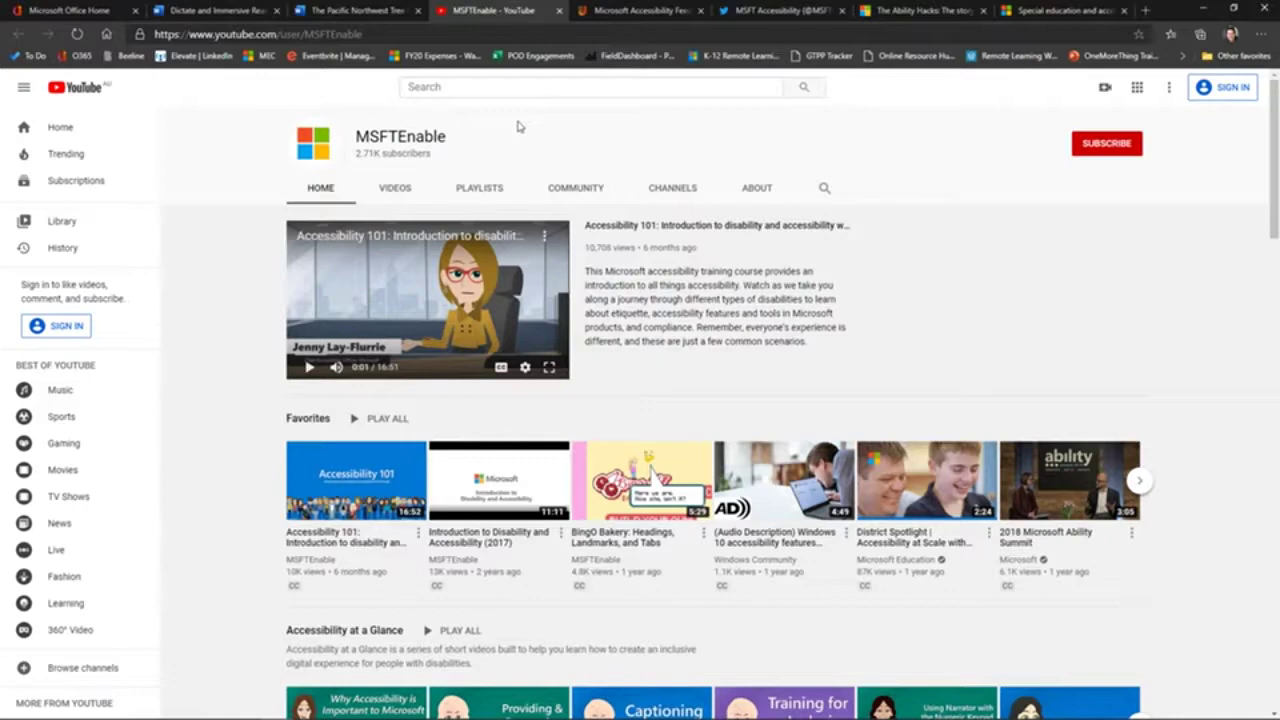
pyautogui.scroll(-2, 742, 444)
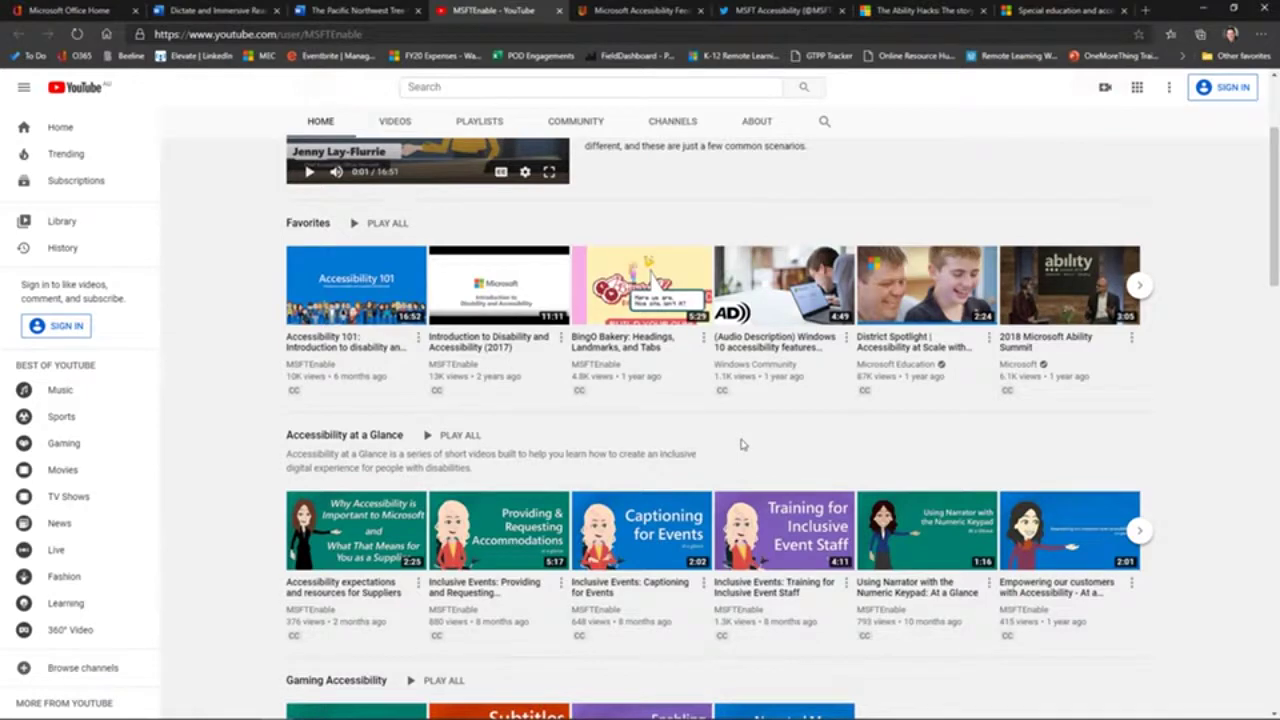
pyautogui.scroll(2, 742, 444)
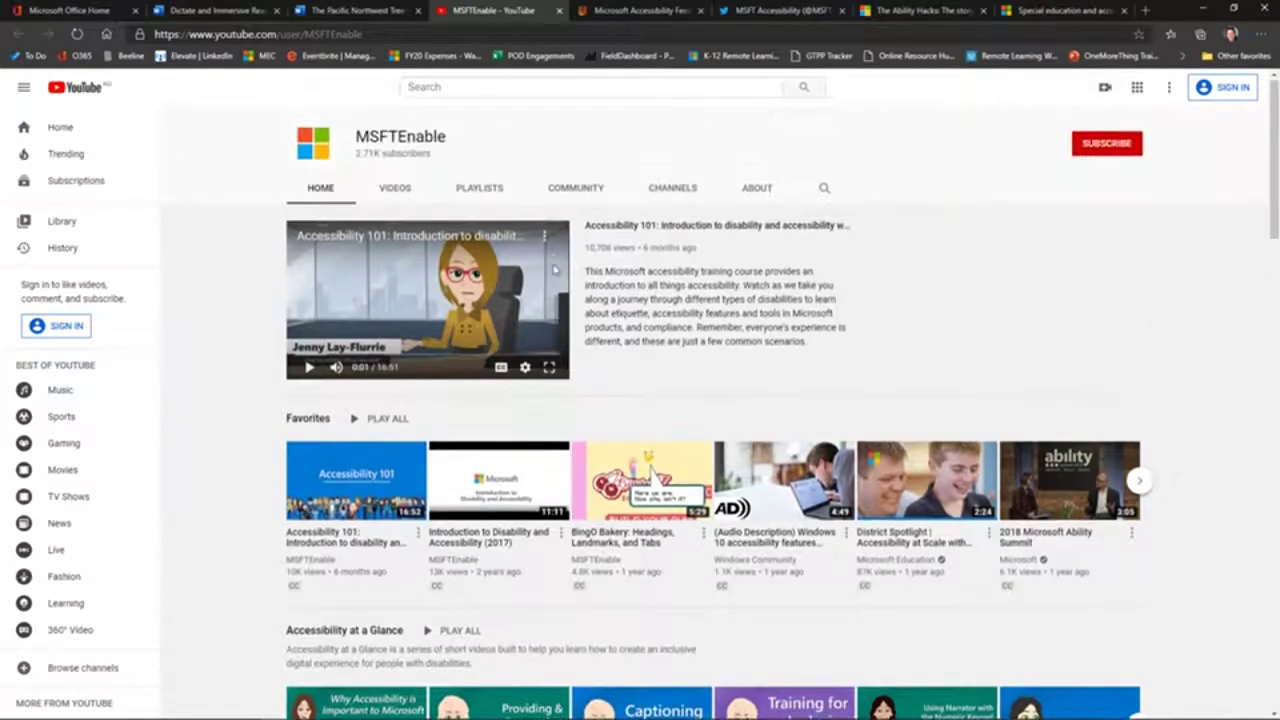
# Close the YouTube channel, look over the Microsoft Accessibility Feedback forum, and close it to show the MSFT Accessibility Twitter page
pyautogui.click(556, 11)
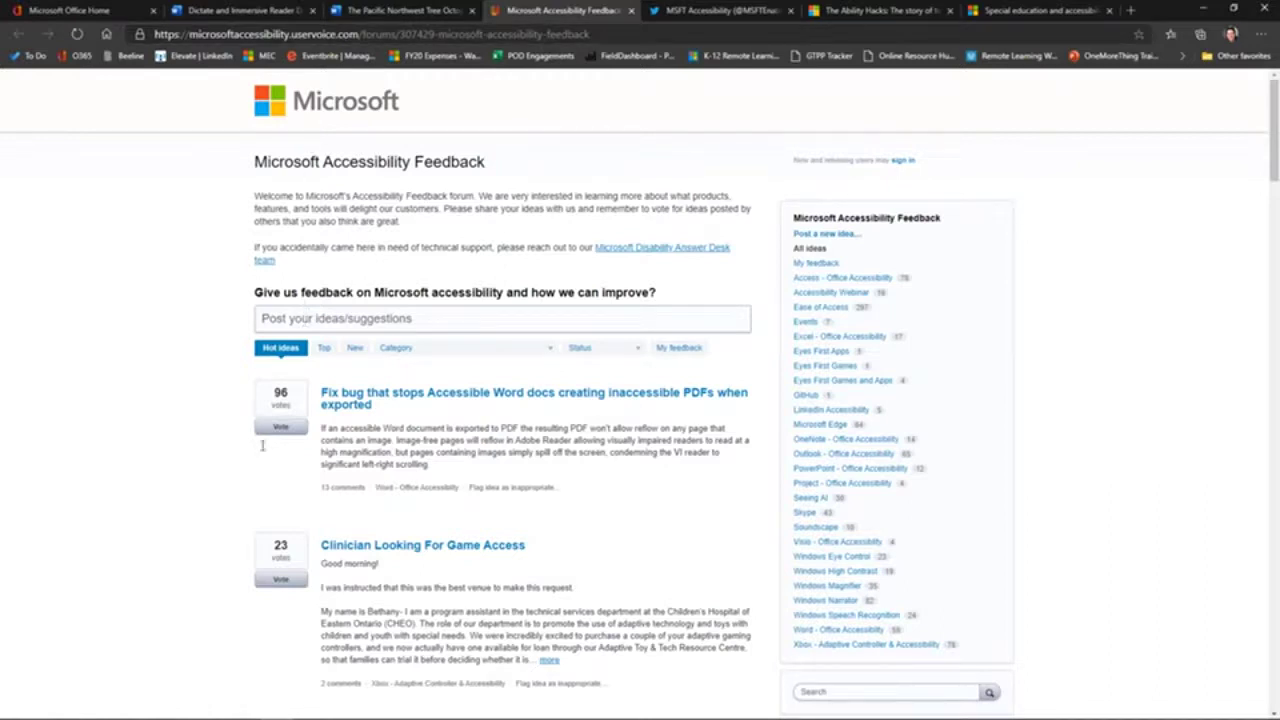
pyautogui.scroll(-1, 300, 575)
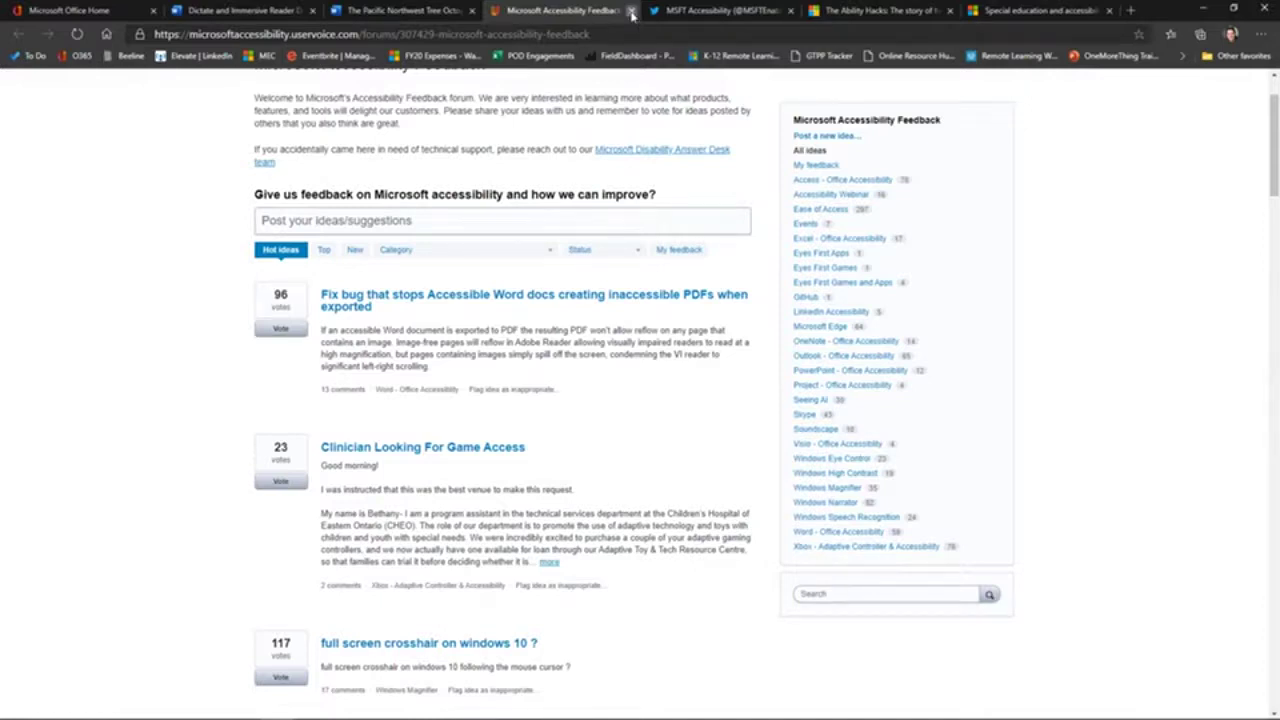
pyautogui.click(631, 11)
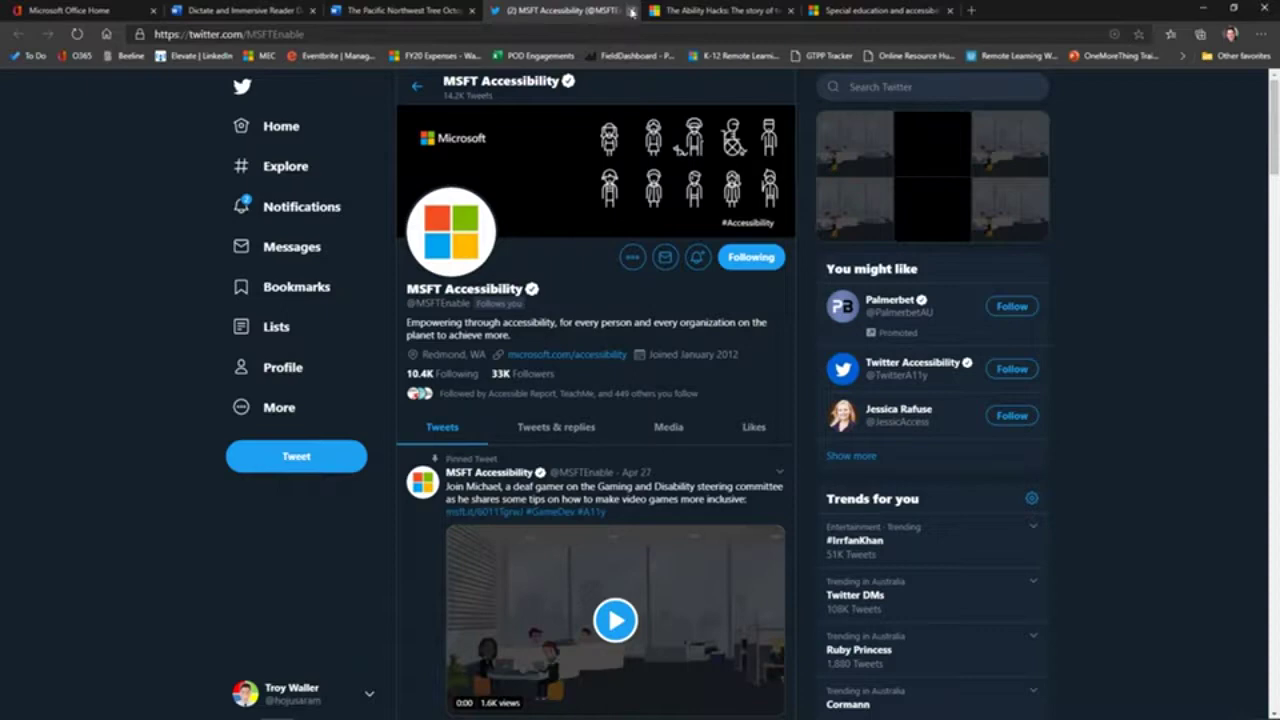
# Close the Twitter page, look over The Ability Hacks article, and close it to show the special education resources page
pyautogui.click(631, 12)
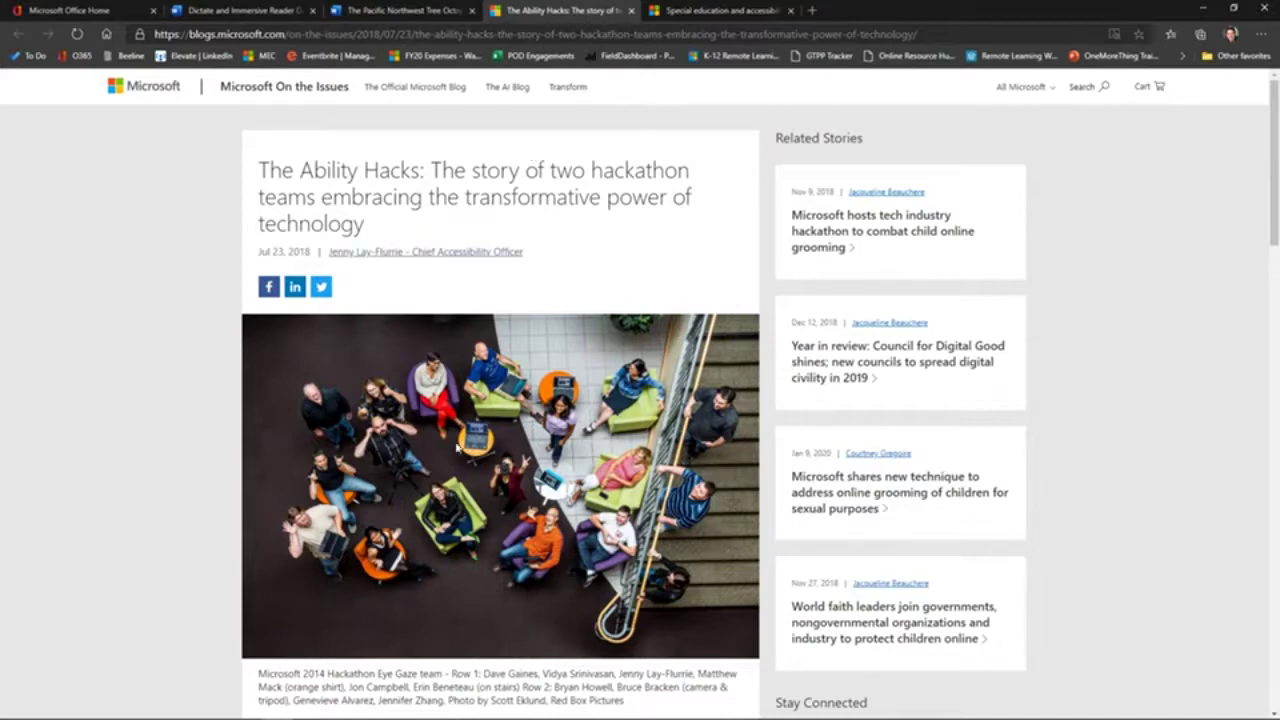
pyautogui.scroll(-1, 460, 456)
pyautogui.scroll(-1, 457, 458)
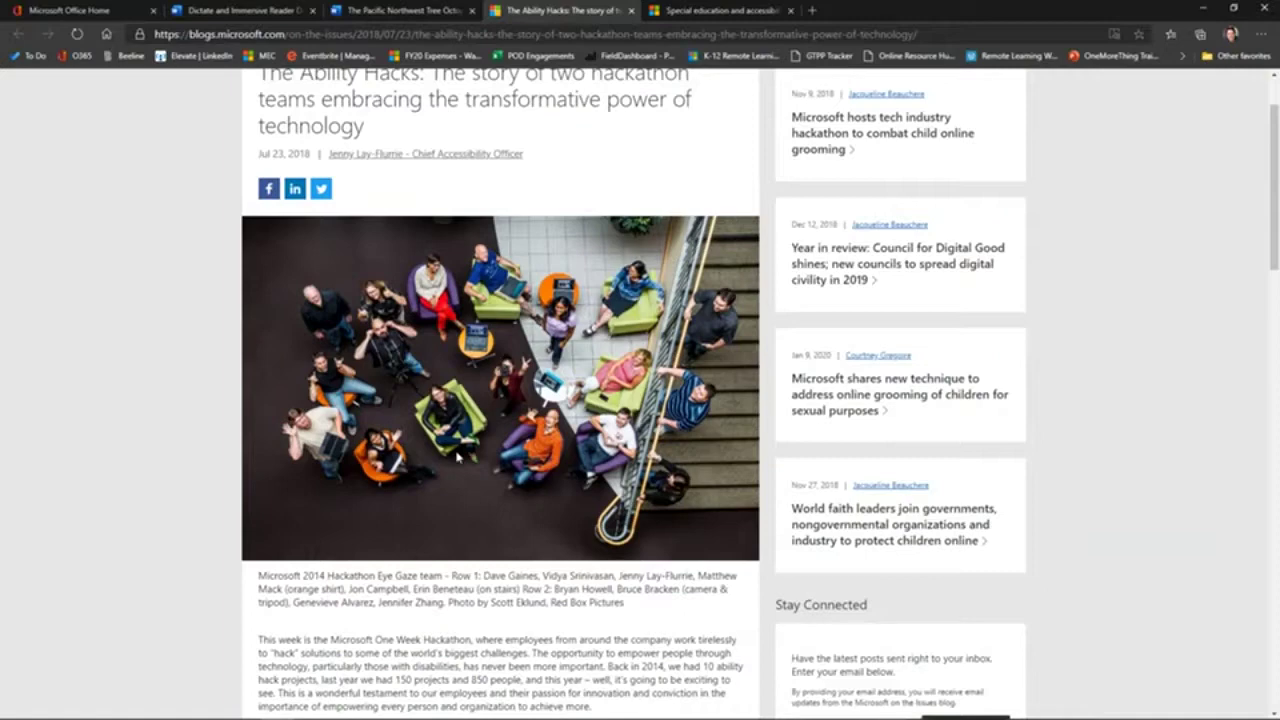
pyautogui.scroll(2, 458, 456)
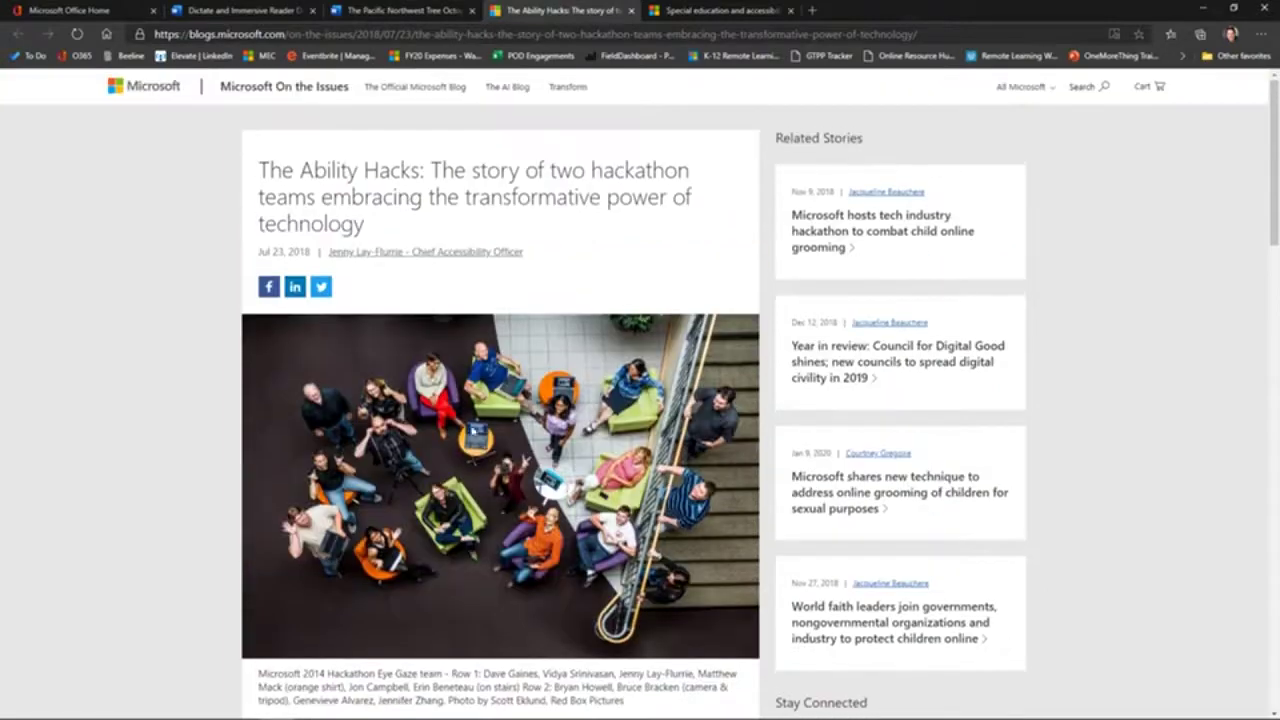
pyautogui.click(630, 12)
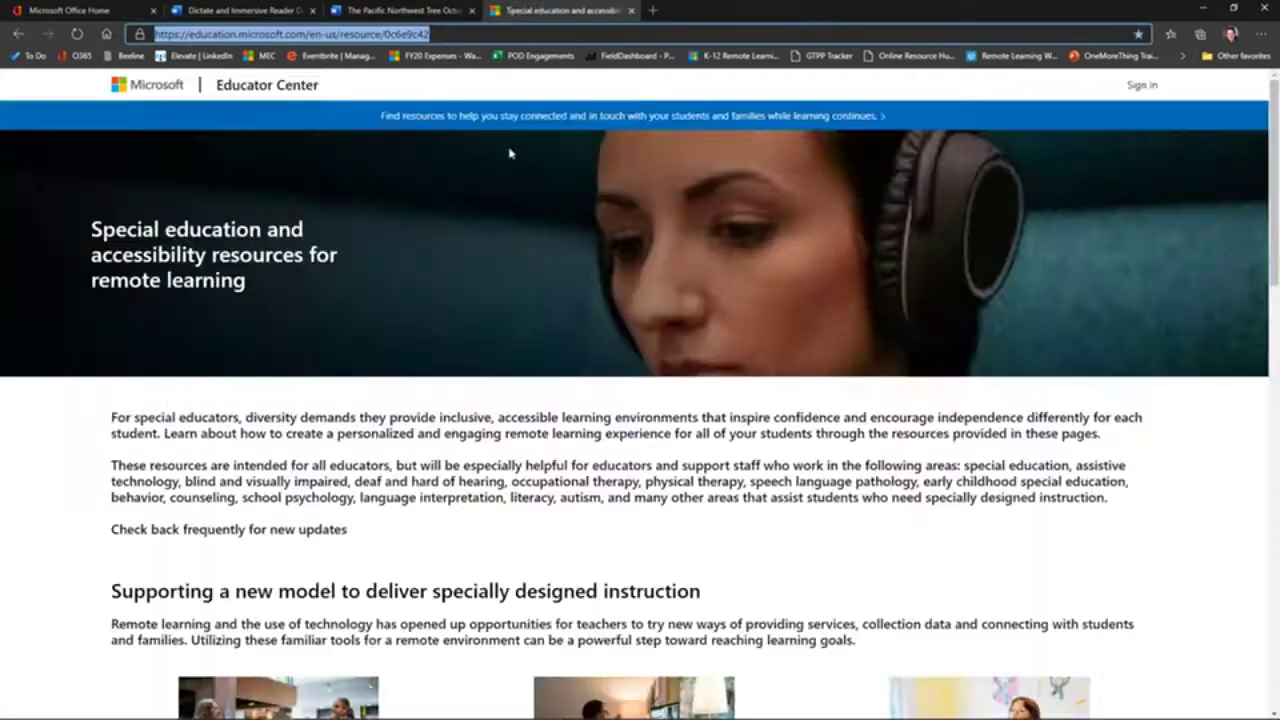